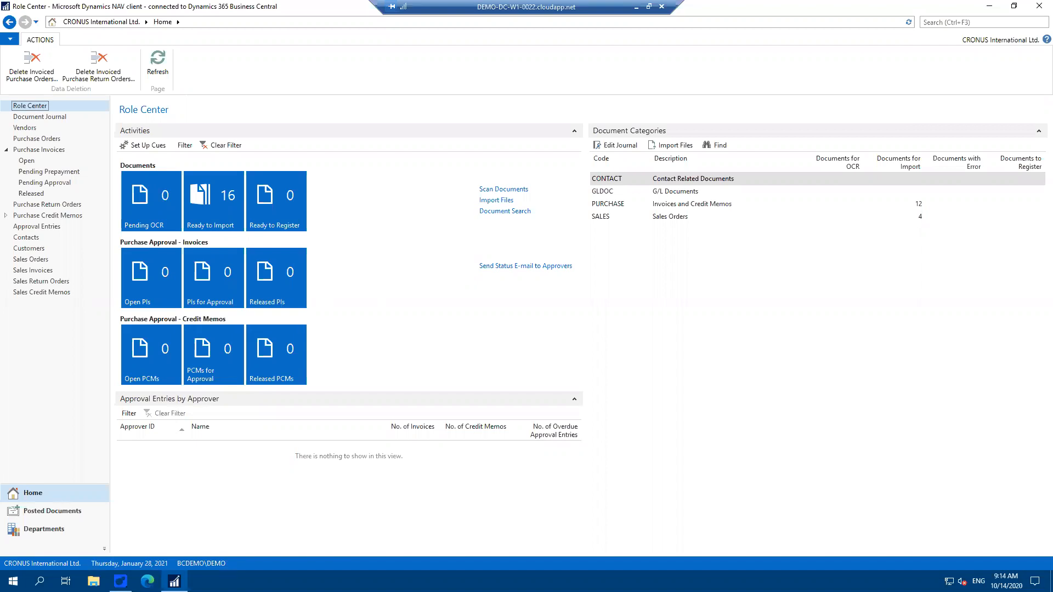
pyautogui.click(119, 582)
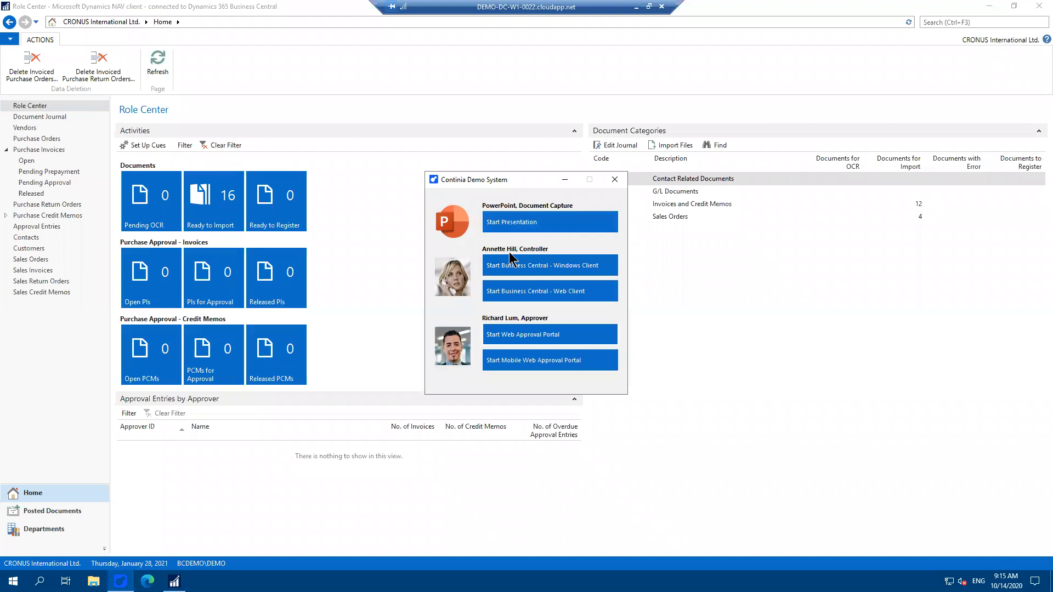
pyautogui.click(565, 180)
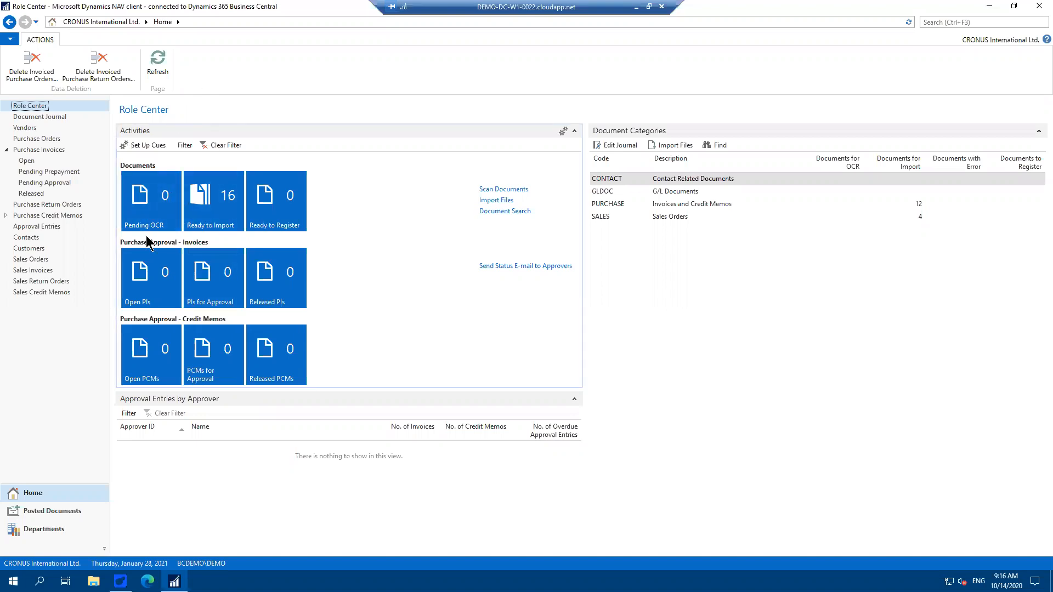
# - Import the waiting files with the PURCHASE document category selected and refresh the Role Center
pyautogui.moveTo(151, 213)
pyautogui.moveTo(219, 224)
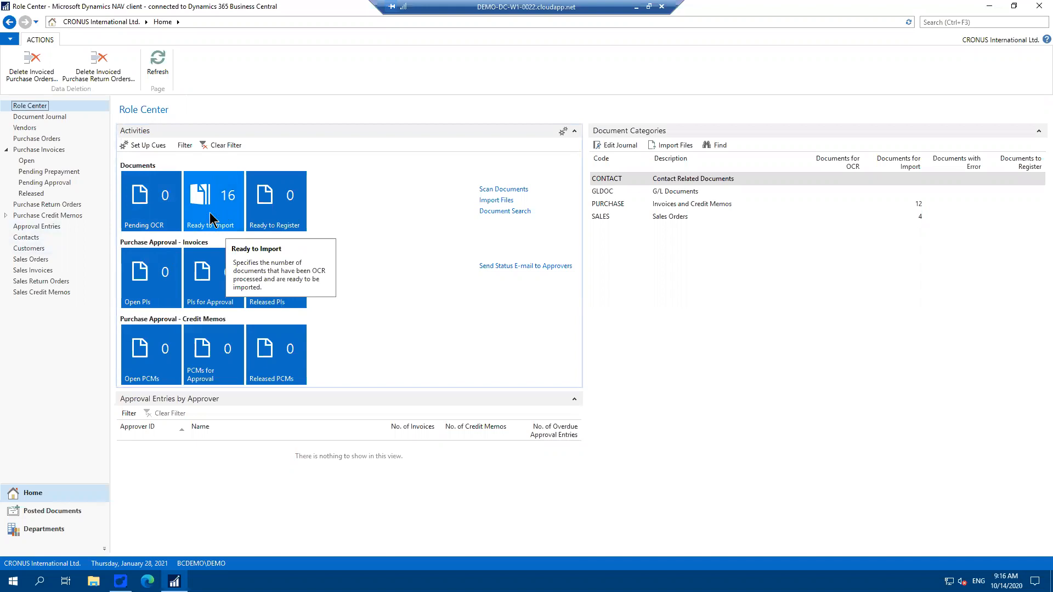
pyautogui.click(617, 207)
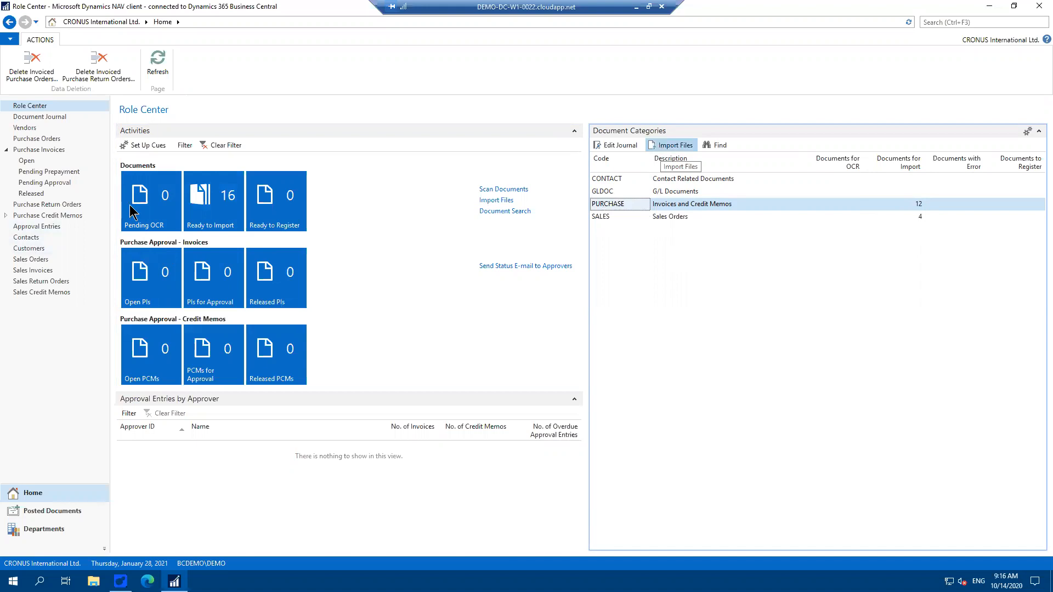
pyautogui.click(674, 144)
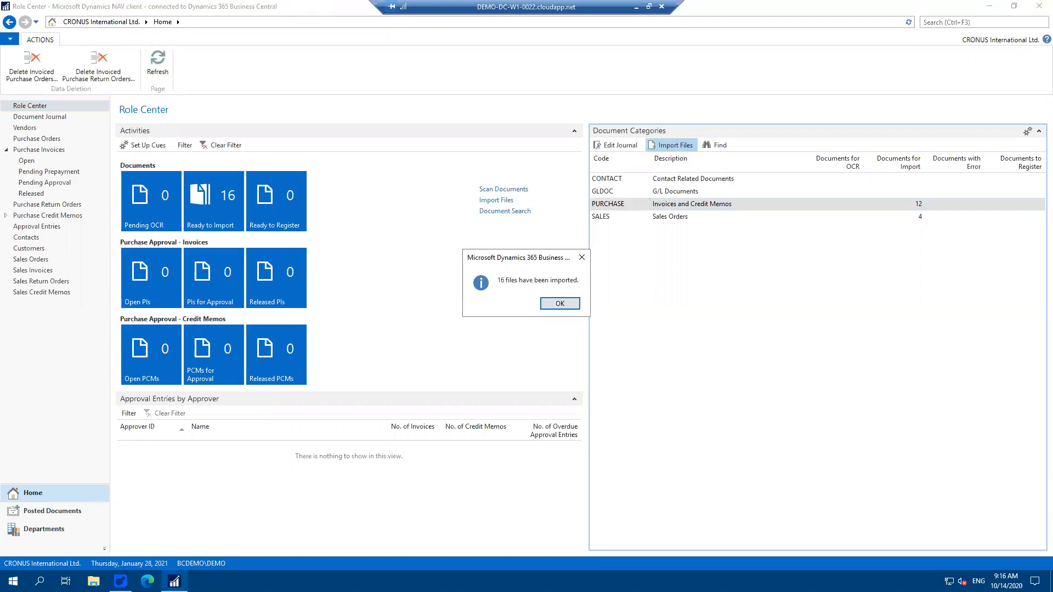
pyautogui.click(562, 304)
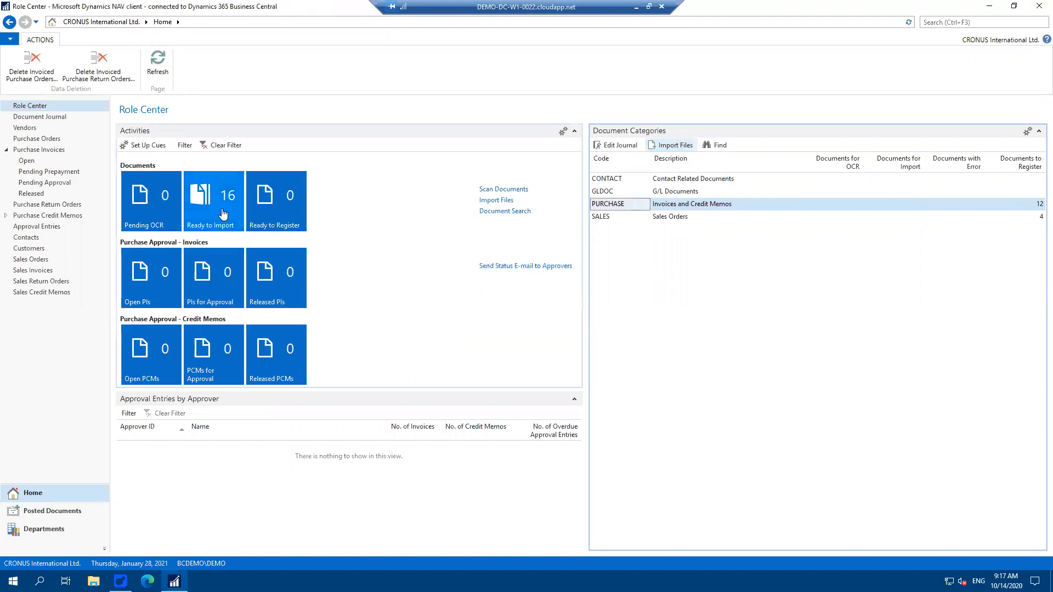
pyautogui.click(157, 60)
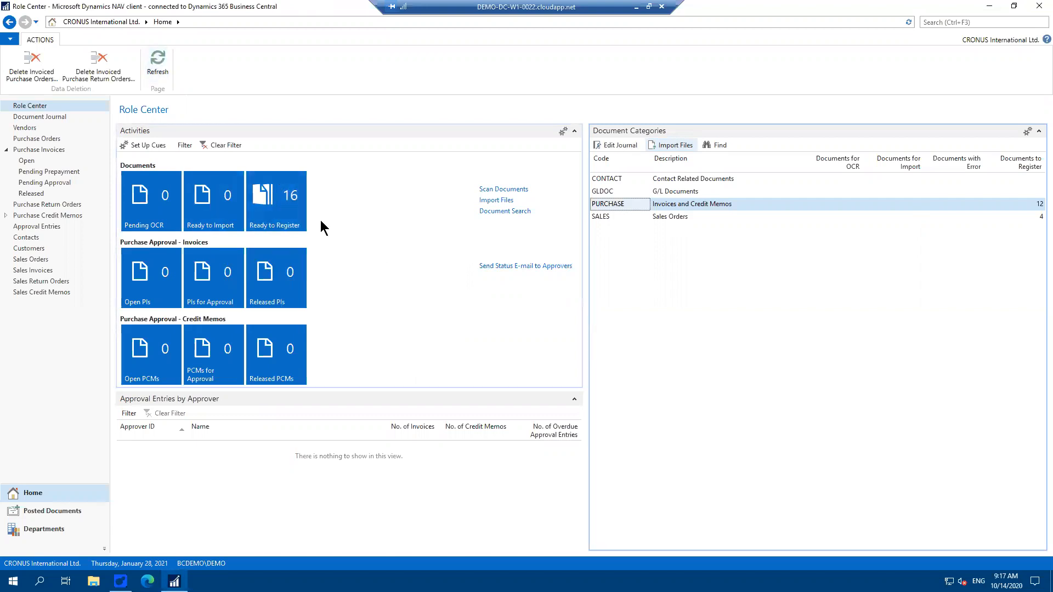
# - Open the document journal for the PURCHASE category from the documents ready to register, and maximize it
pyautogui.click(298, 219)
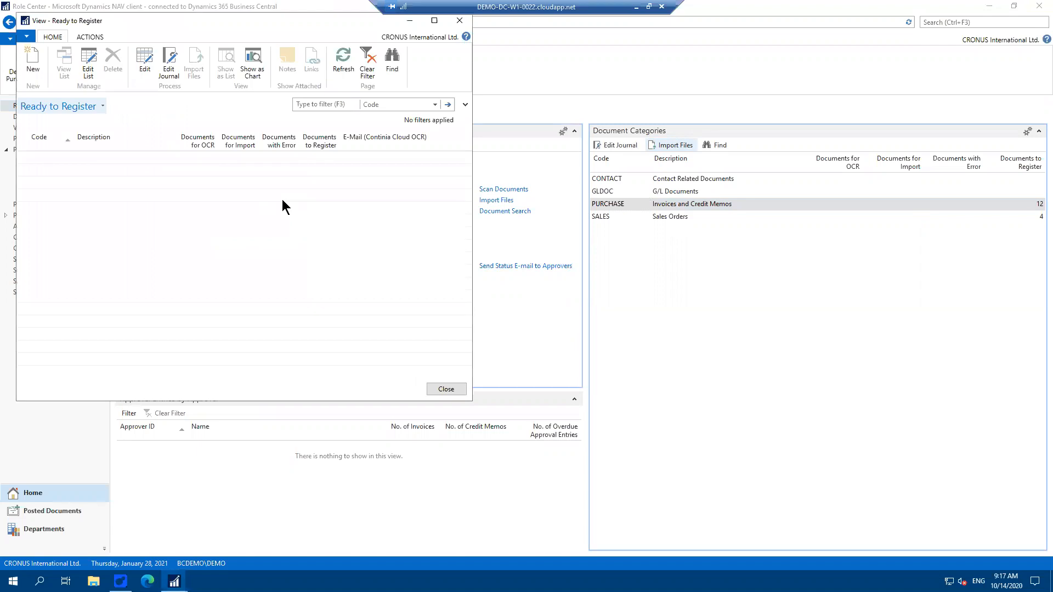
pyautogui.click(329, 186)
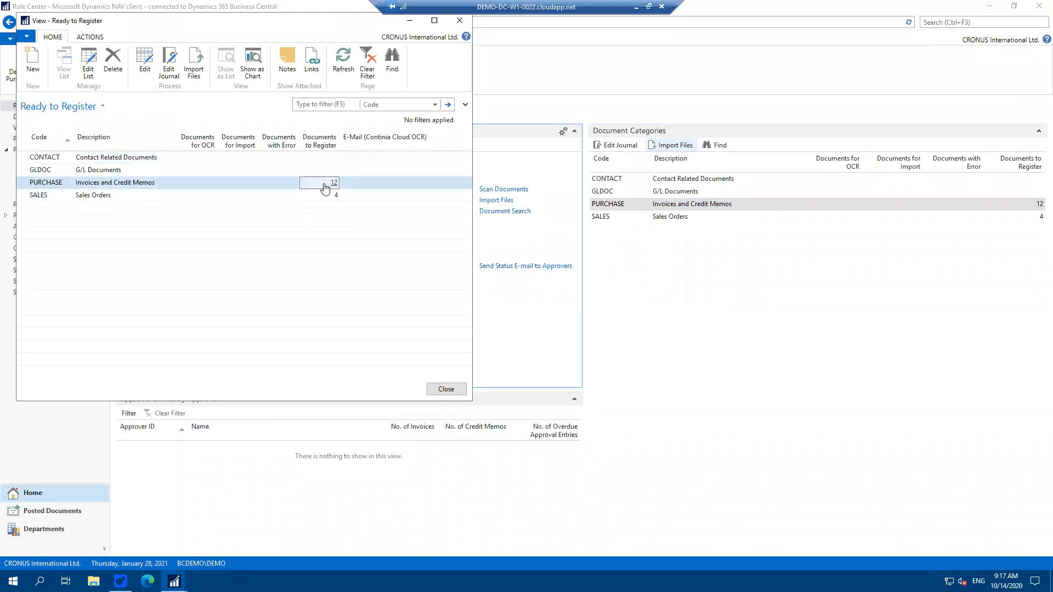
pyautogui.click(43, 182)
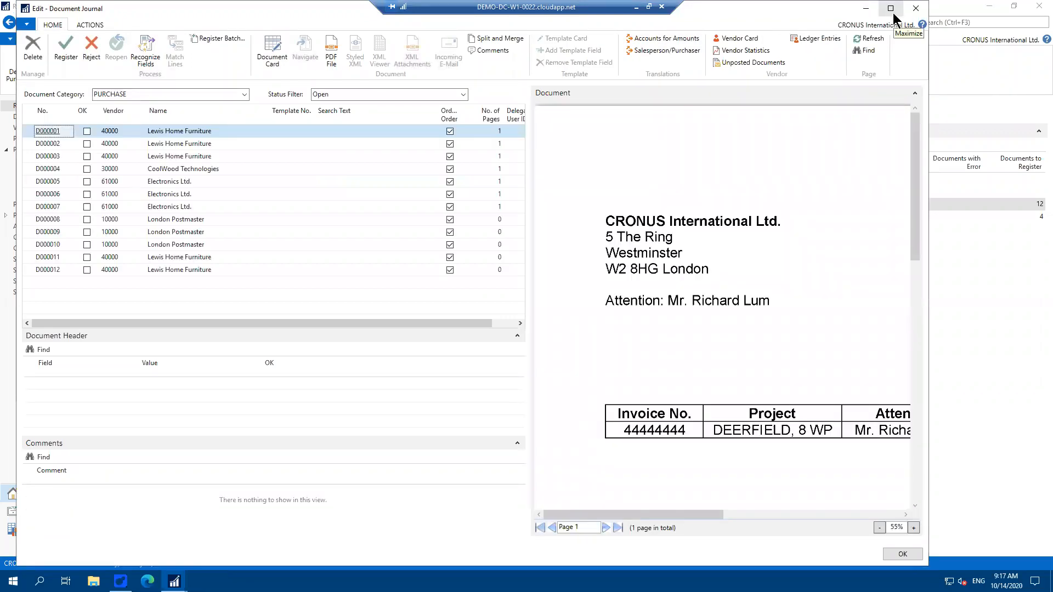
pyautogui.click(890, 8)
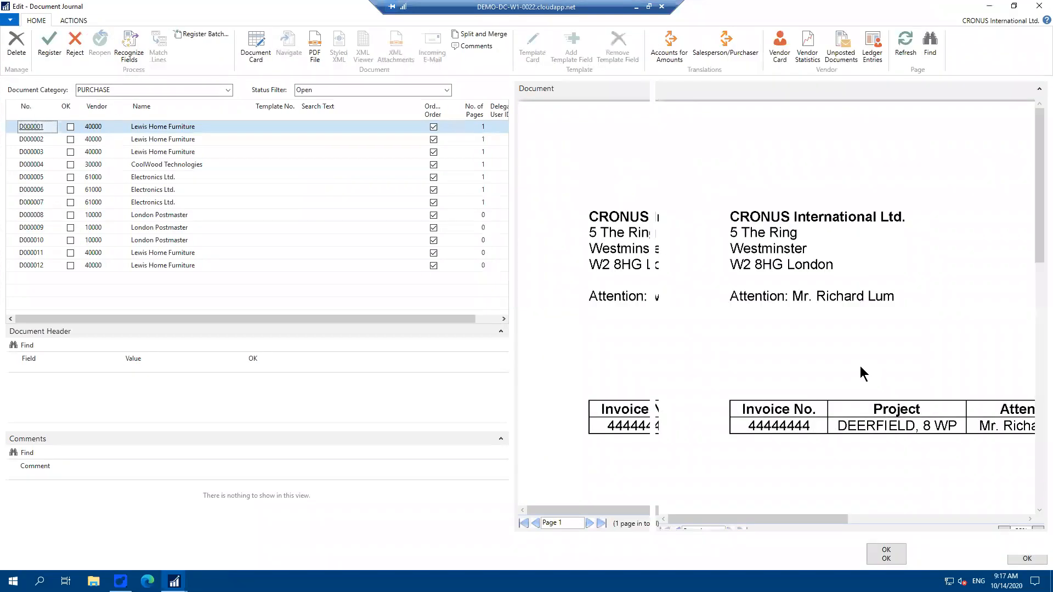
# - Reduce the journal's document preview zoom to 30% and widen the preview area
pyautogui.click(1004, 532)
pyautogui.click(1003, 532)
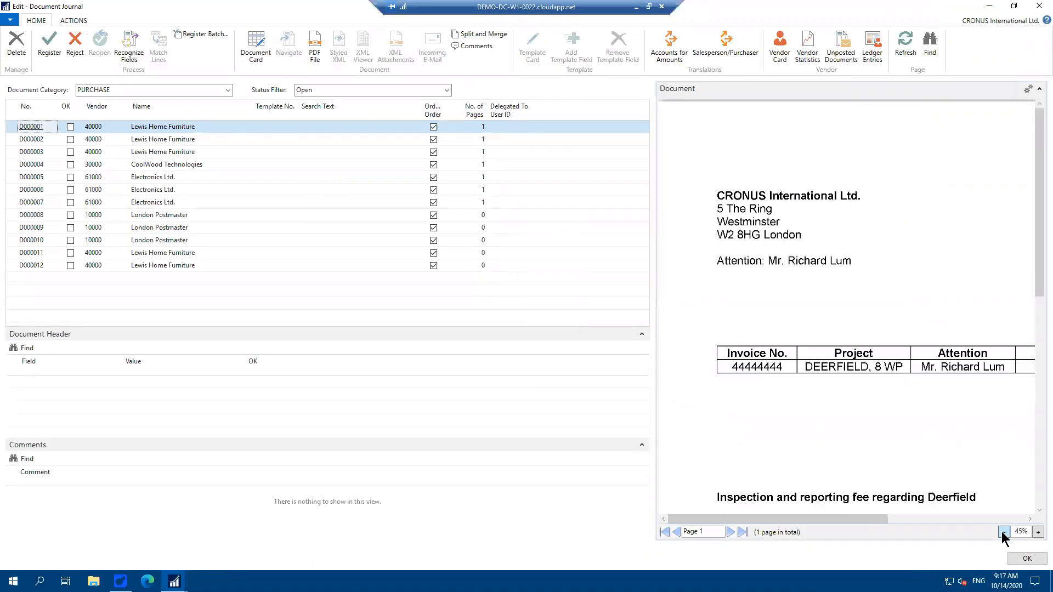
pyautogui.click(1003, 531)
pyautogui.moveTo(650, 306); pyautogui.dragTo(553, 294)
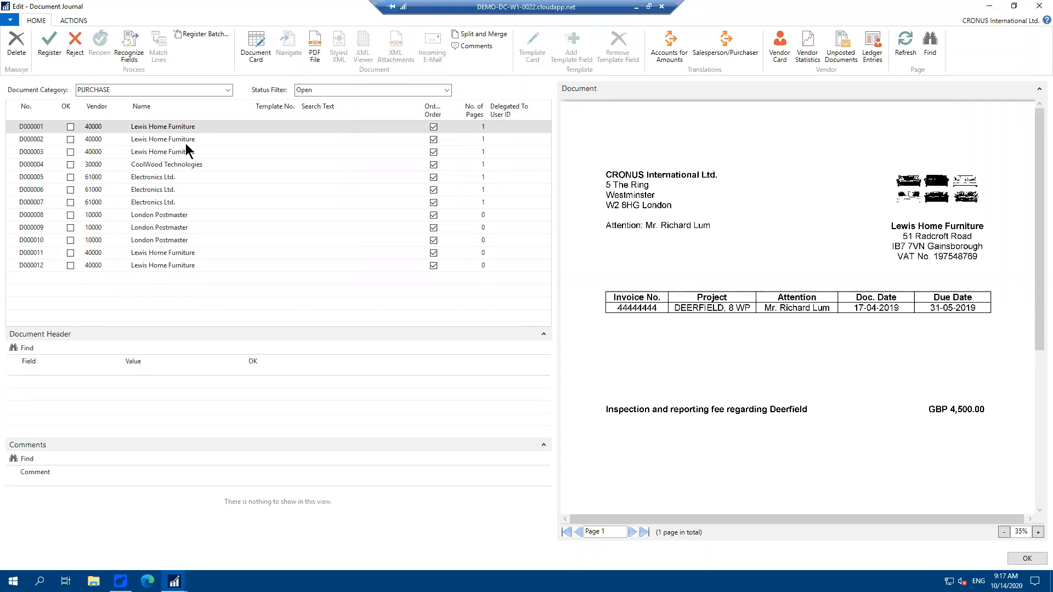
pyautogui.click(1004, 532)
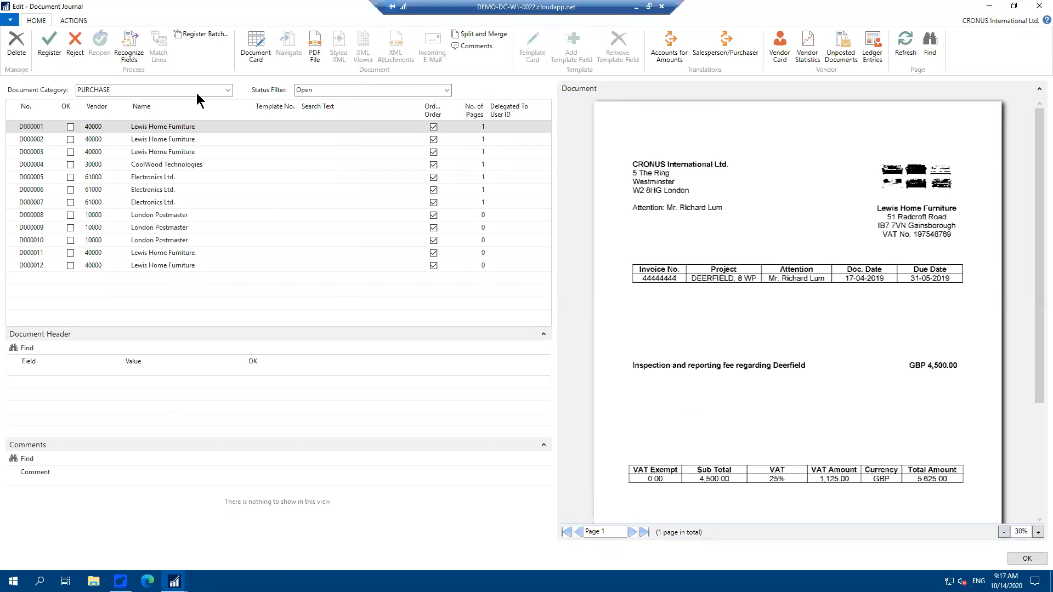
# - Recognize the fields of the first Lewis Home Furniture document in the journal and check its assigned template
pyautogui.click(179, 125)
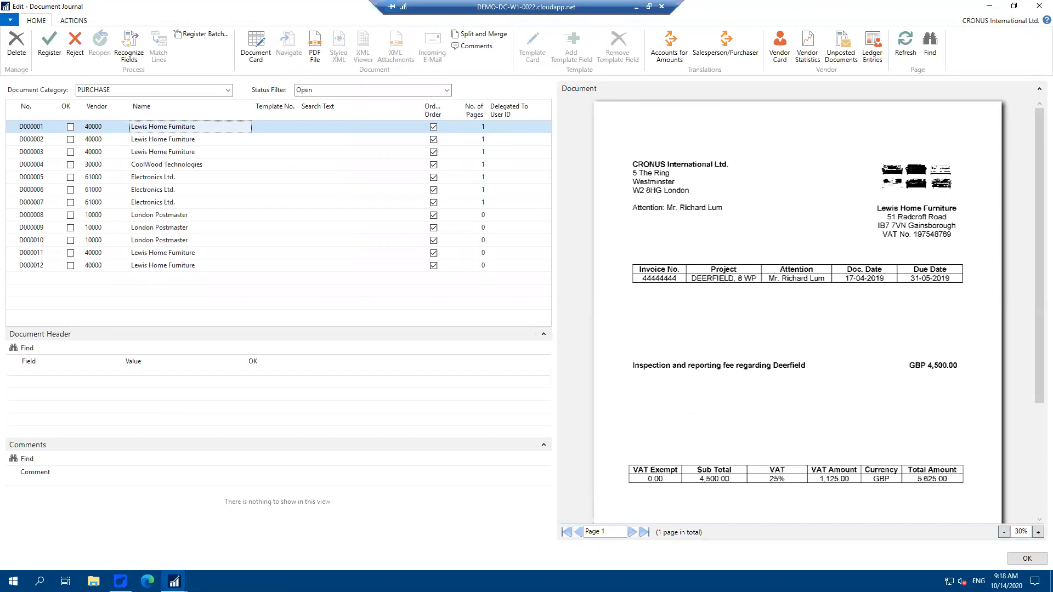
pyautogui.click(129, 45)
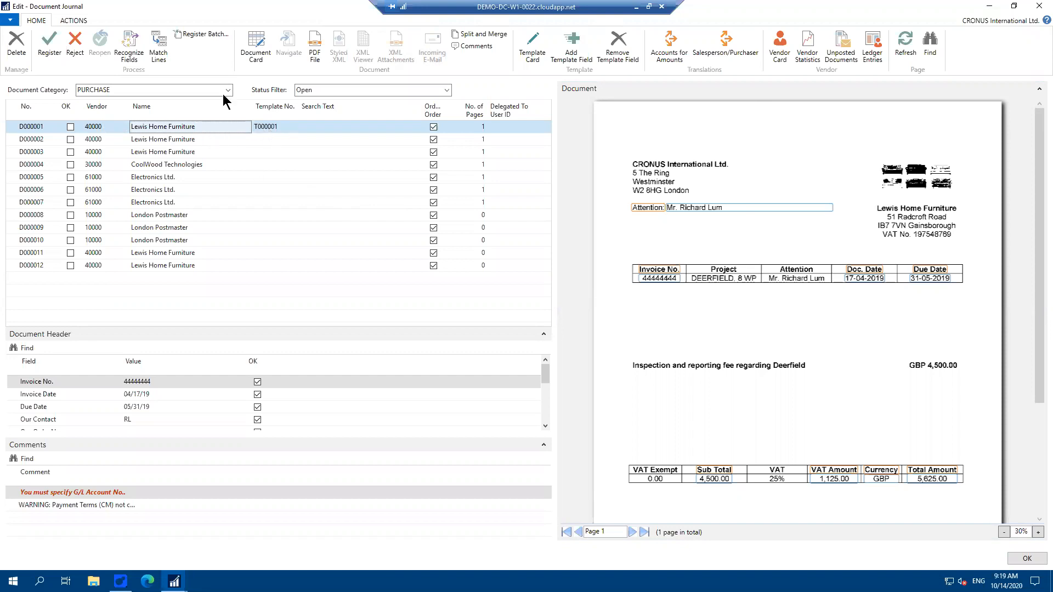
pyautogui.click(253, 129)
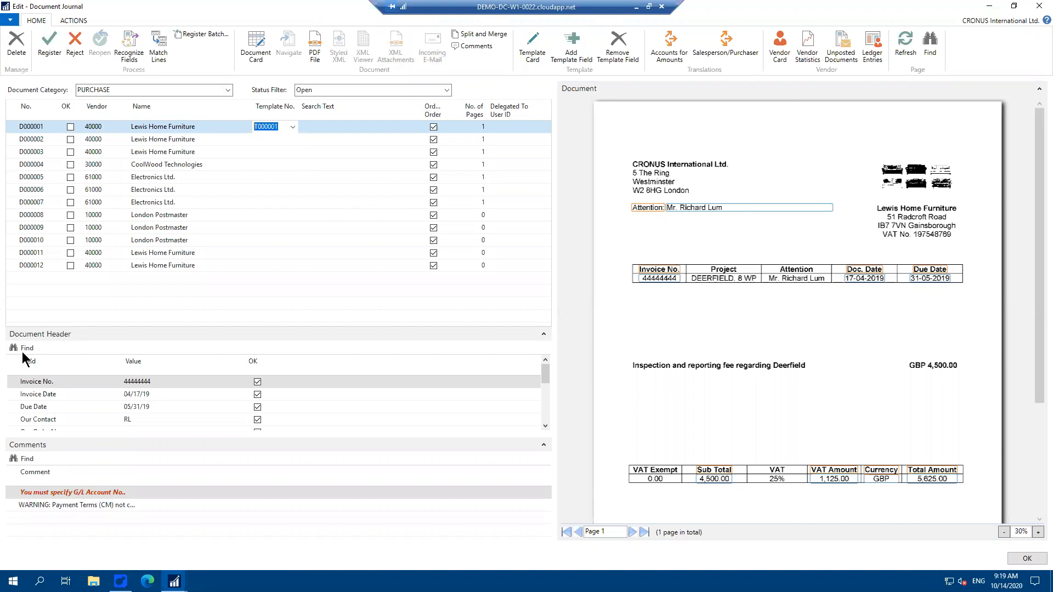
# - Open the document card of the first Lewis Home Furniture document, maximize it and widen its document preview
pyautogui.click(252, 52)
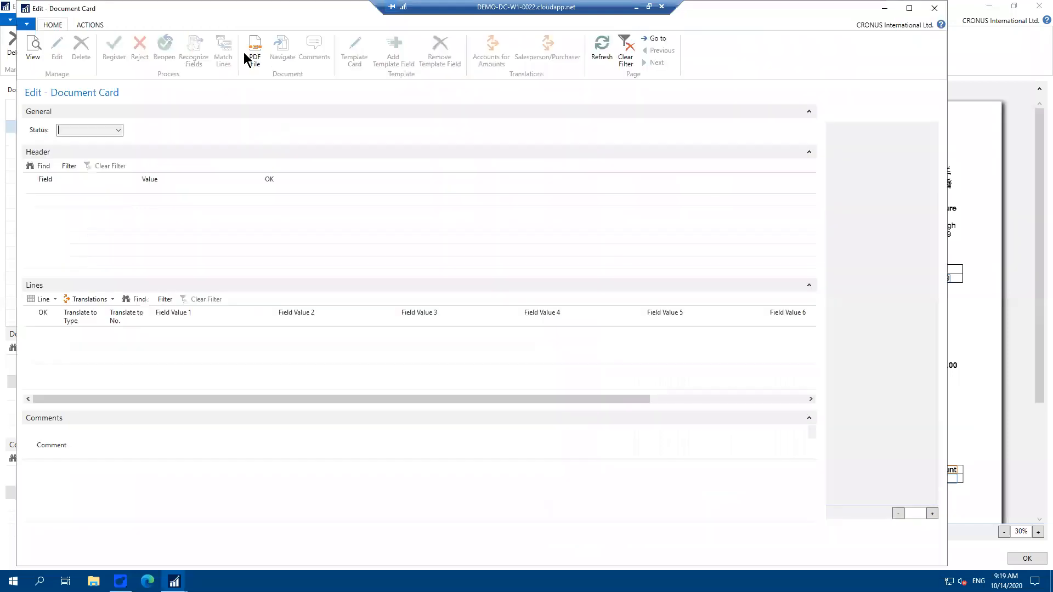
pyautogui.press('Escape')
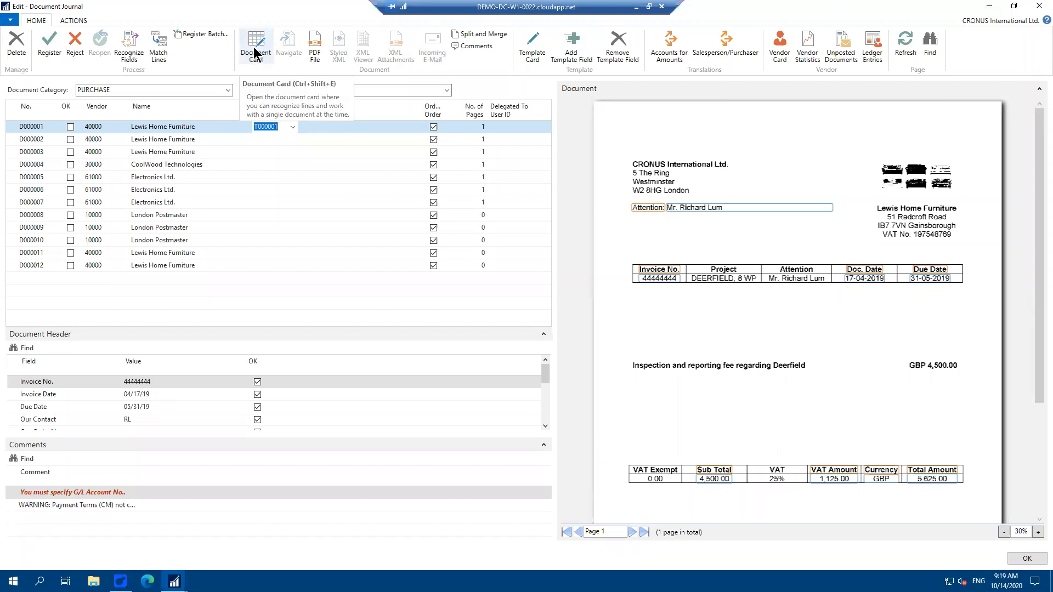
pyautogui.click(254, 53)
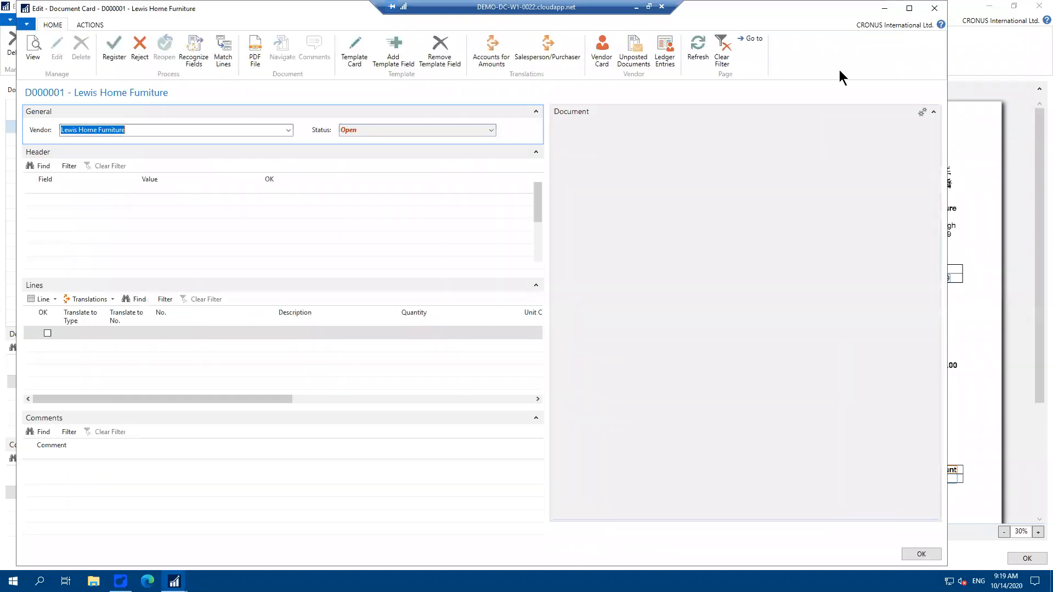
pyautogui.click(908, 9)
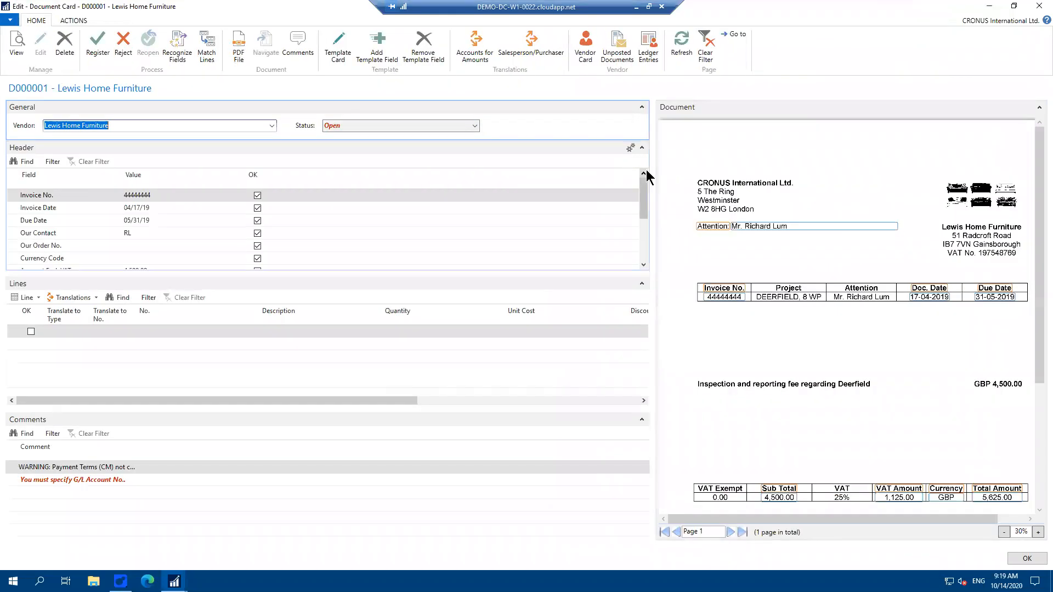
pyautogui.moveTo(651, 170); pyautogui.dragTo(559, 169)
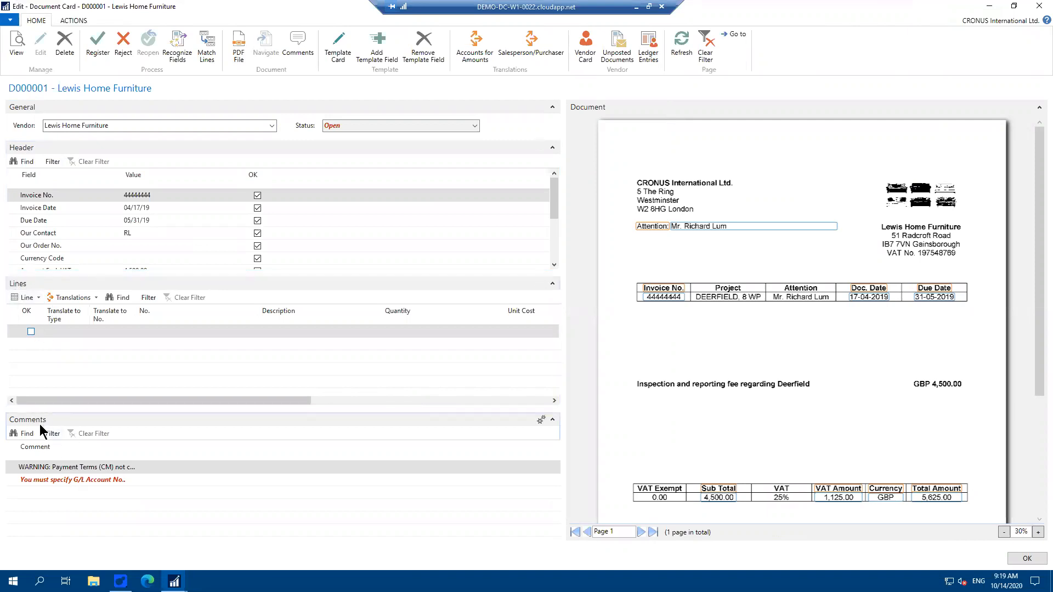
# - Widen the Comment column on the document card and examine both validation comments
pyautogui.moveTo(137, 450); pyautogui.dragTo(265, 449)
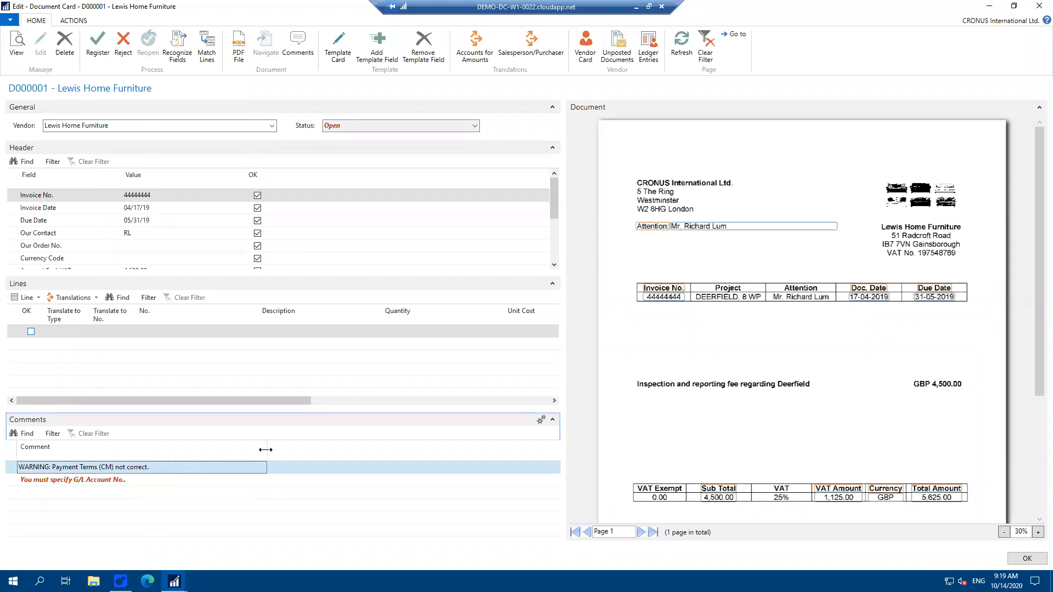
pyautogui.click(83, 479)
pyautogui.click(118, 469)
pyautogui.click(109, 478)
pyautogui.click(107, 469)
pyautogui.click(99, 478)
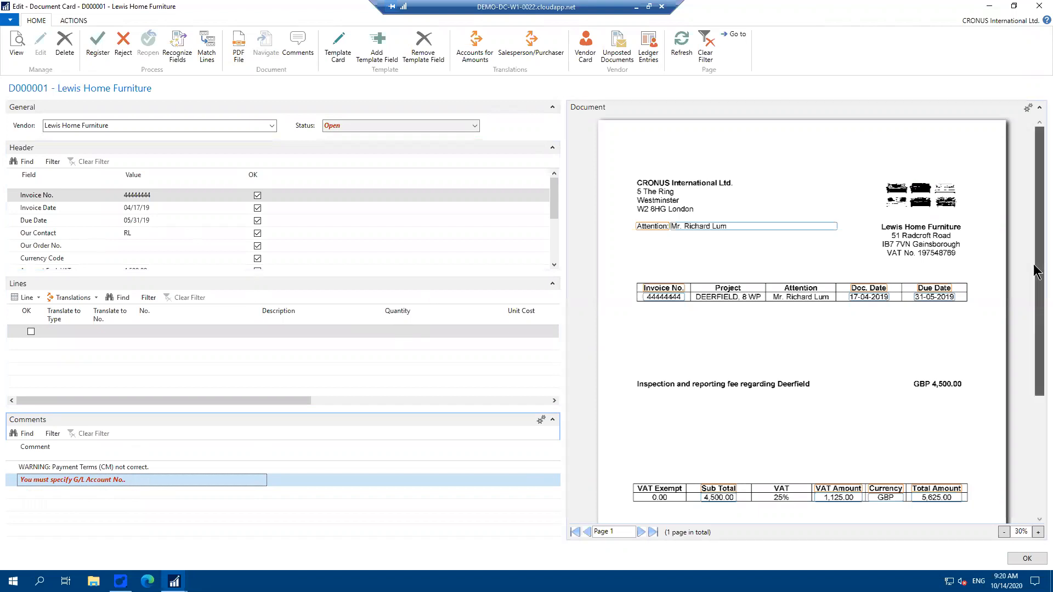
# - Recapture the Invoice No. header value by marking the invoice number on the document image
pyautogui.scroll(-1, 1037, 268)
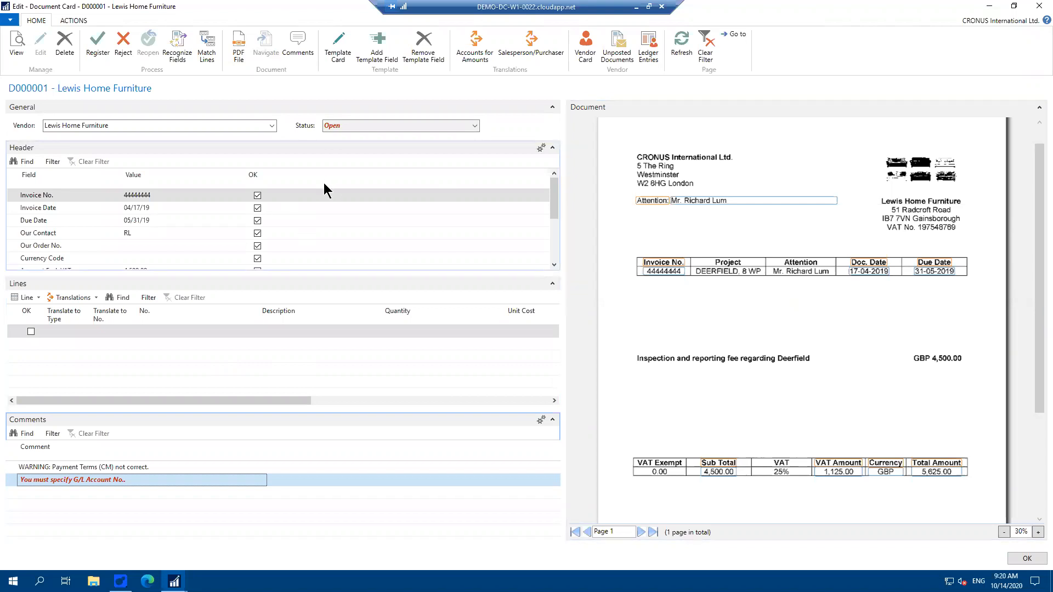
pyautogui.click(161, 196)
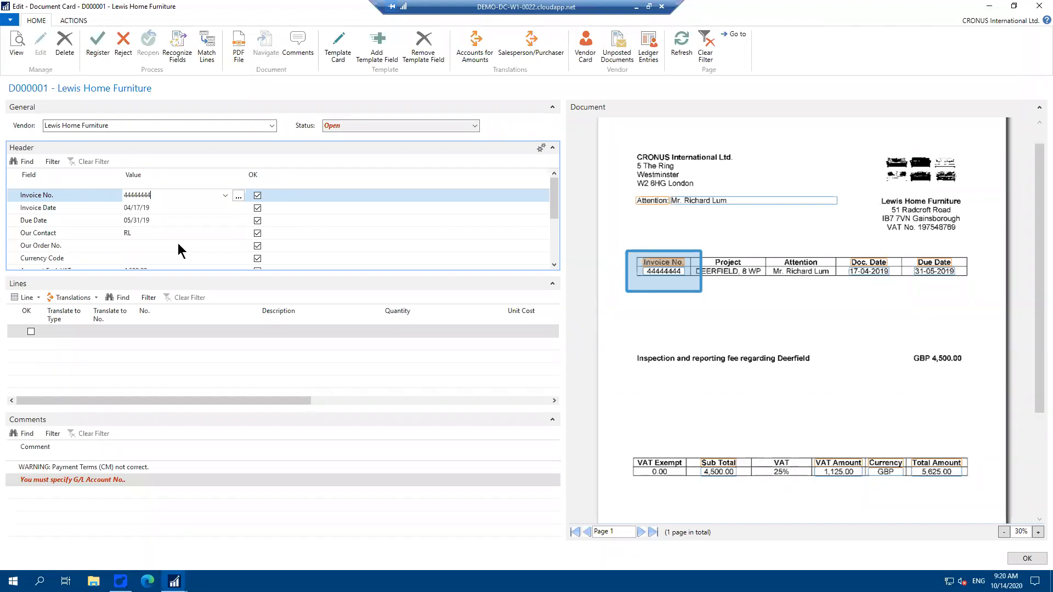
pyautogui.click(163, 206)
pyautogui.click(143, 196)
pyautogui.moveTo(167, 195); pyautogui.dragTo(90, 200)
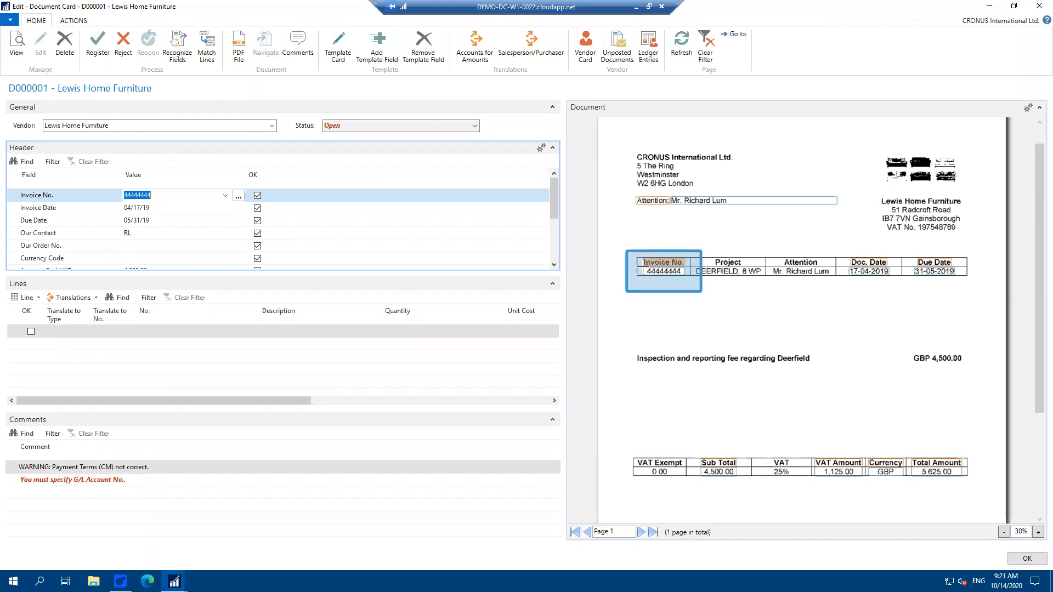
pyautogui.moveTo(642, 266); pyautogui.dragTo(683, 274)
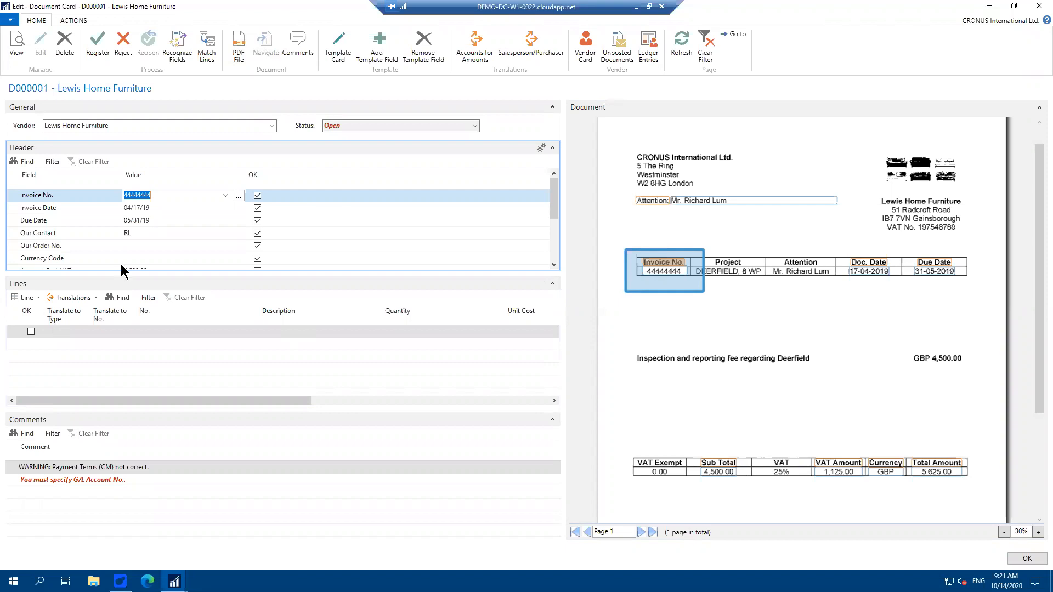
# - Set the header's G/L Account No. to 8330 and accept it as the default account for Amount Excl. VAT
pyautogui.click(64, 479)
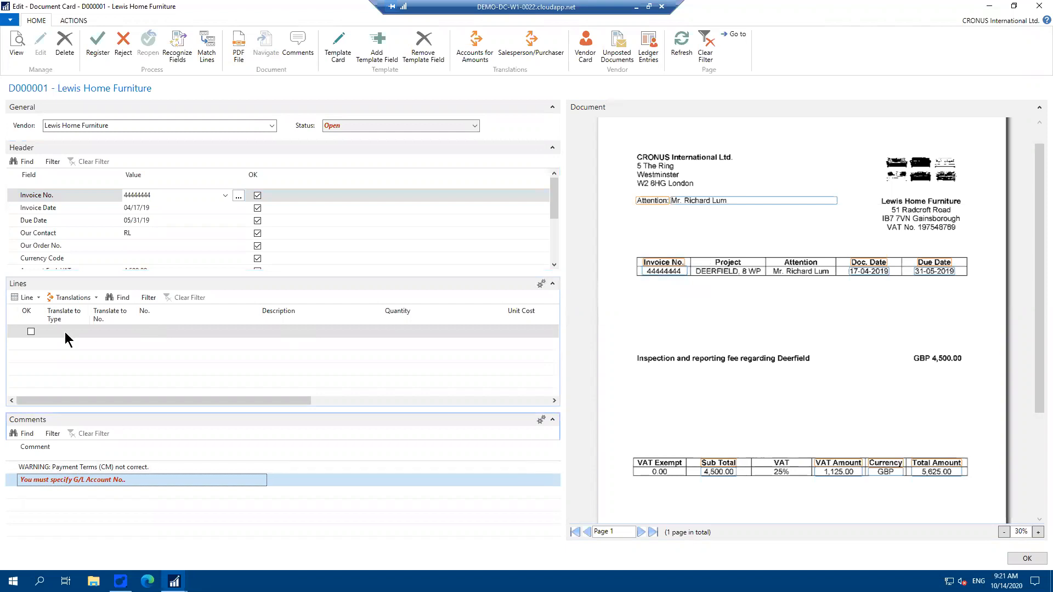
pyautogui.click(144, 232)
pyautogui.scroll(-2, 140, 233)
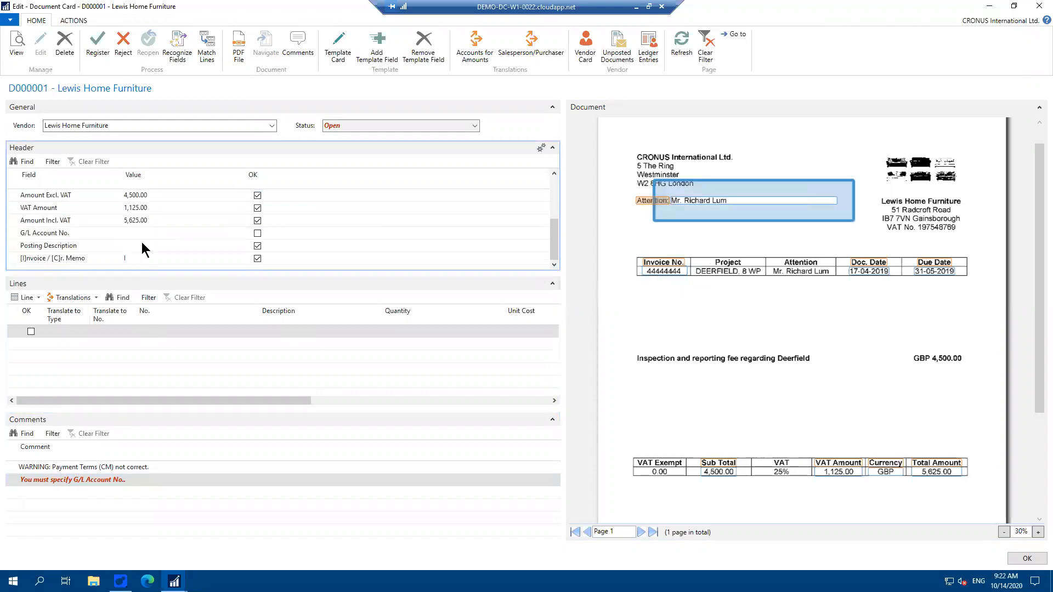
pyautogui.click(135, 233)
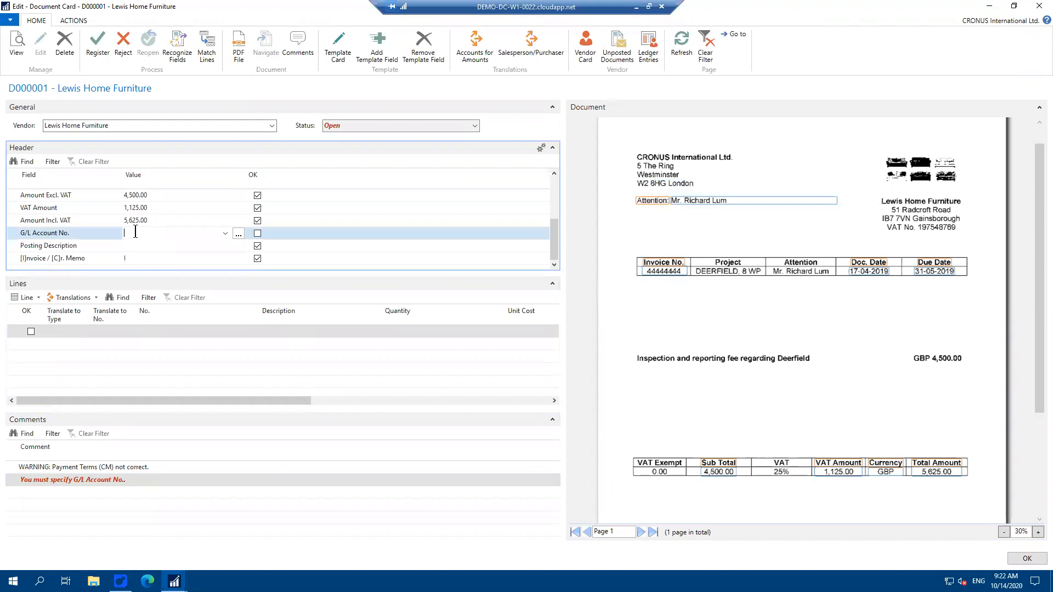
pyautogui.write('8330')
pyautogui.press('Return')
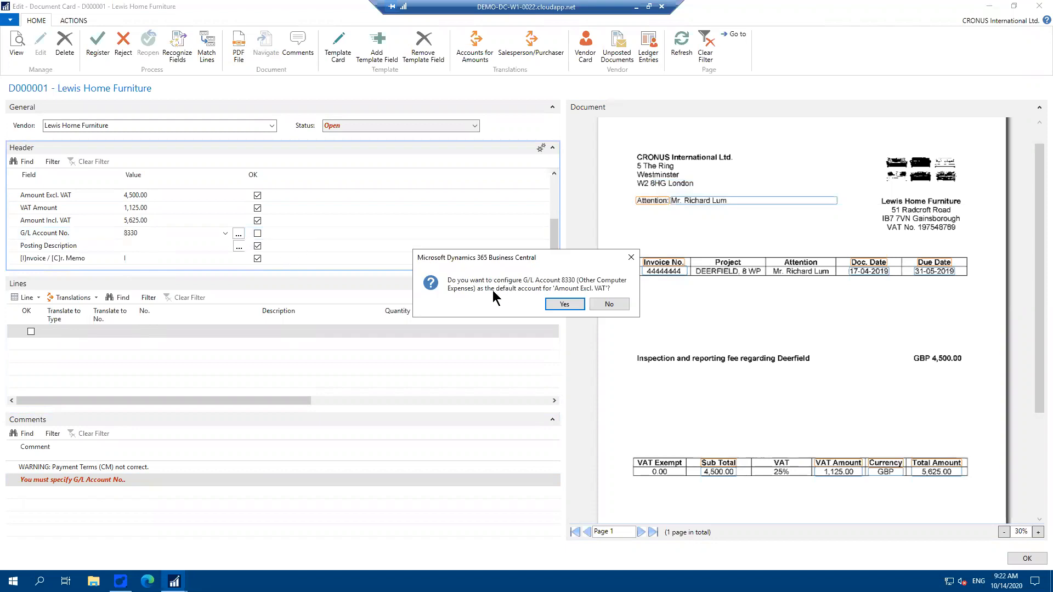
pyautogui.click(560, 304)
# - Review the entered G/L Account No. and the other header values on the document card
pyautogui.click(153, 237)
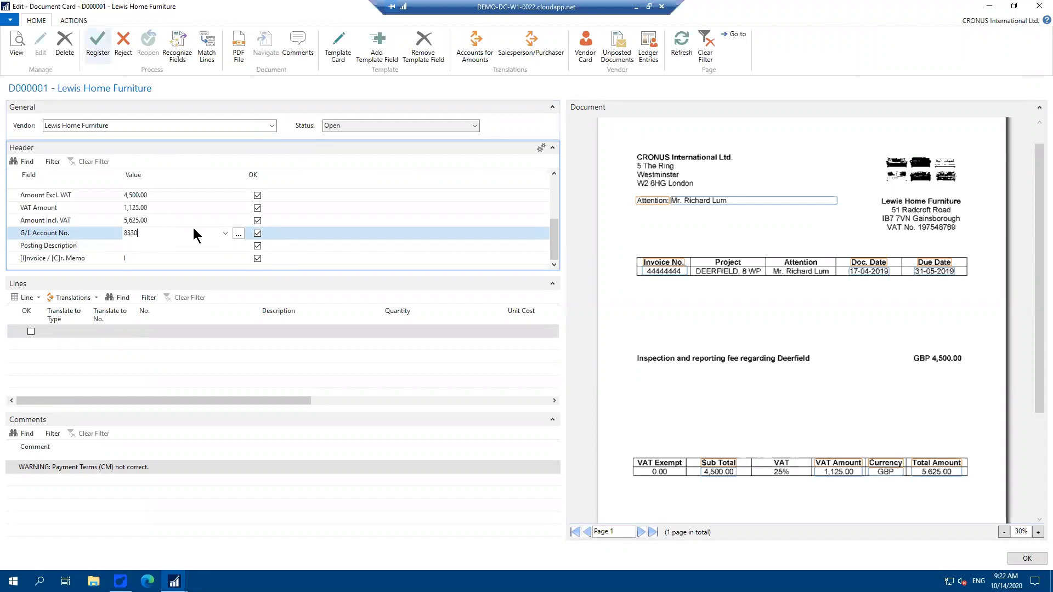
pyautogui.moveTo(145, 232); pyautogui.dragTo(103, 236)
pyautogui.click(135, 235)
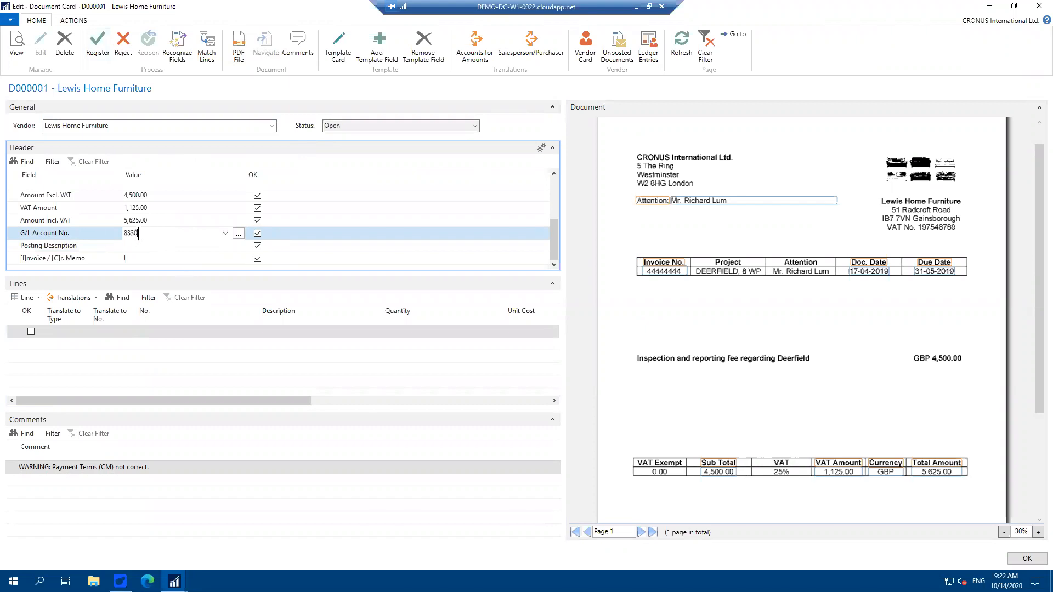
pyautogui.scroll(1, 136, 220)
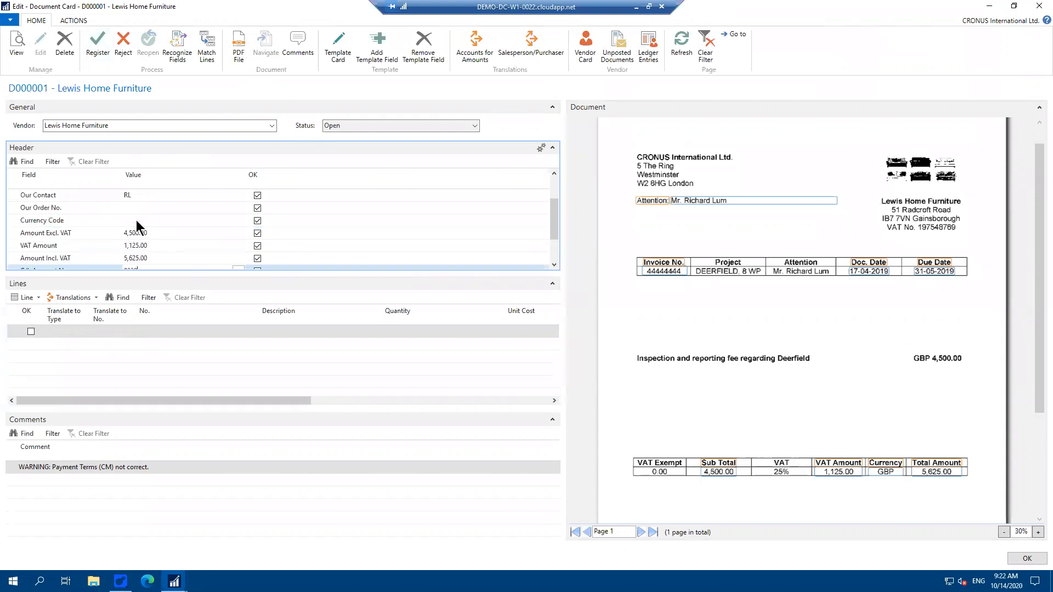
# - Check the Amount Excl. VAT, VAT Amount, Amount Incl. VAT and G/L Account No. header values against the document image
pyautogui.click(152, 233)
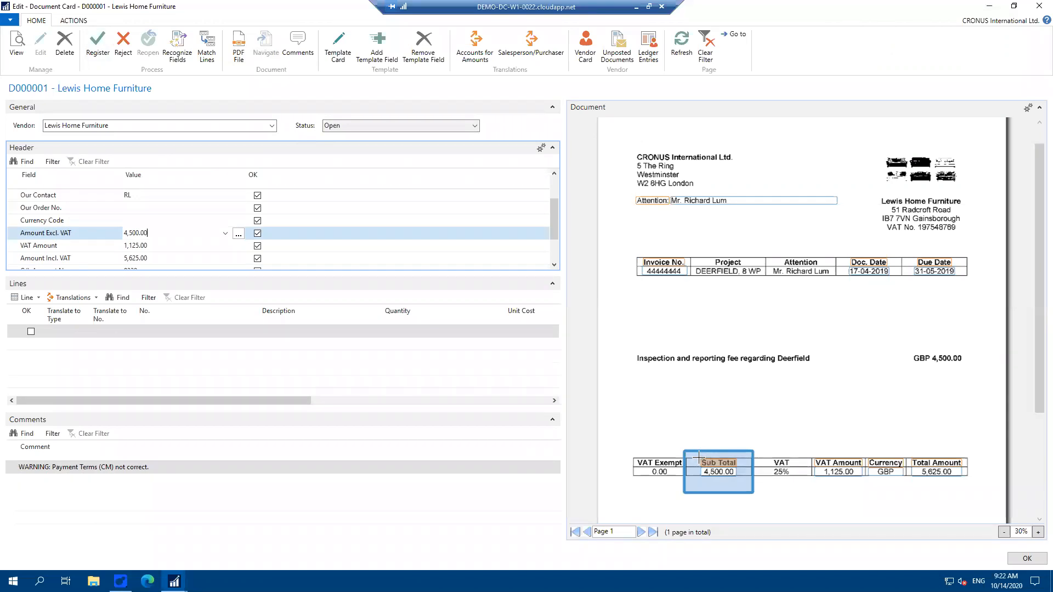
pyautogui.moveTo(698, 457); pyautogui.dragTo(736, 468)
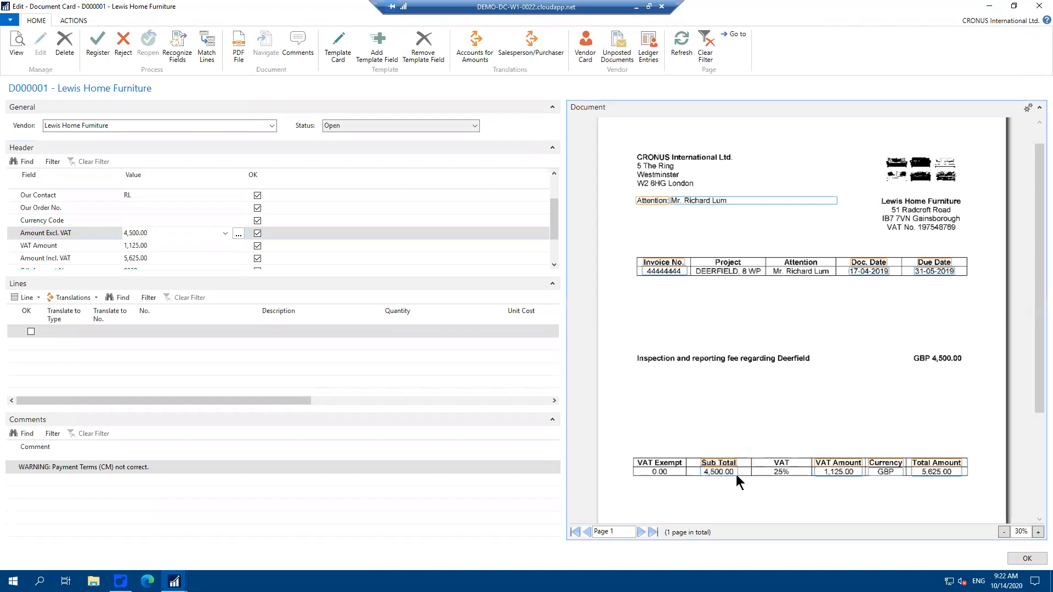
pyautogui.click(160, 247)
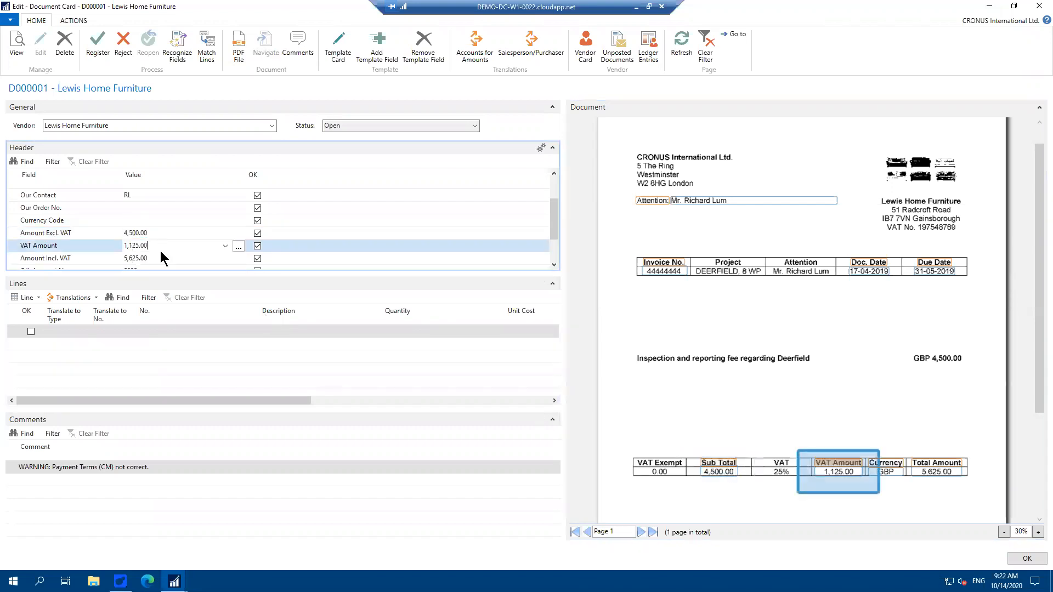
pyautogui.click(161, 259)
pyautogui.click(155, 245)
pyautogui.click(148, 233)
pyautogui.scroll(-1, 144, 239)
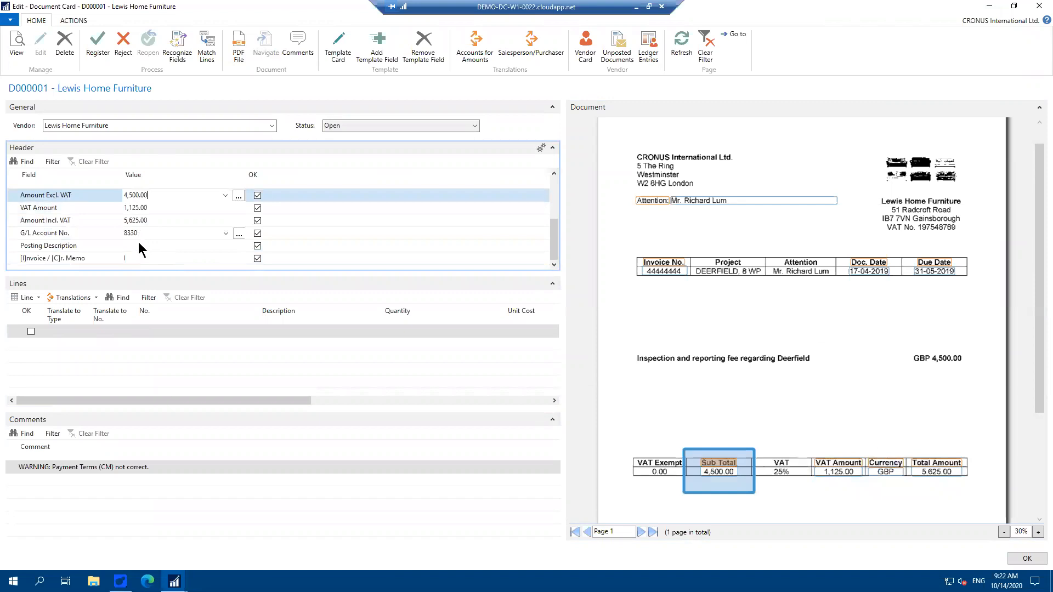
pyautogui.moveTo(142, 246)
pyautogui.click(137, 238)
# - Capture the Posting Description header value by marking "Inspection and reporting fee regarding Deerfield" on the document image
pyautogui.click(134, 243)
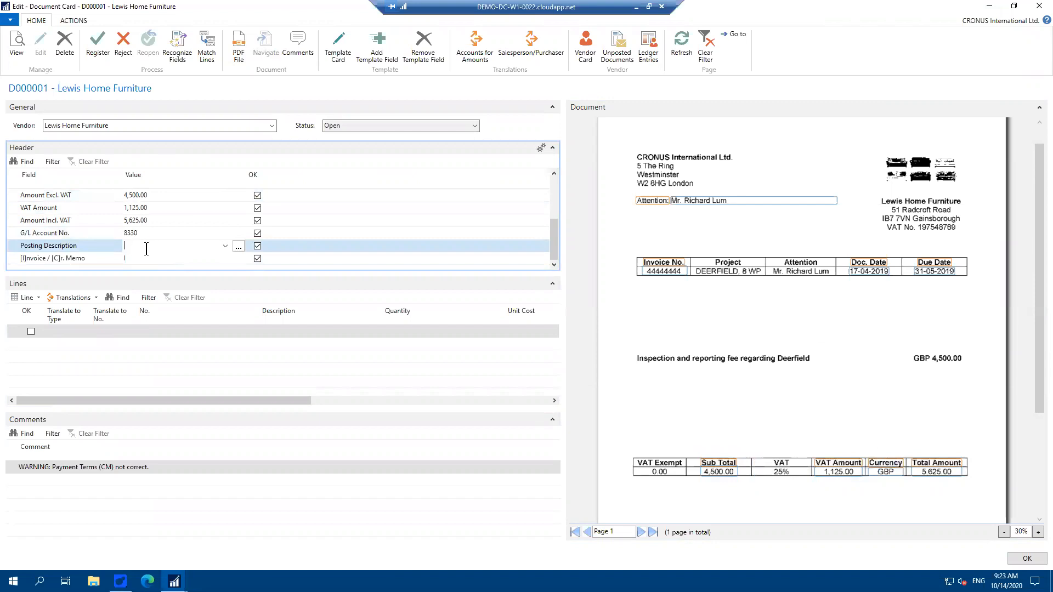
pyautogui.doubleClick(141, 232)
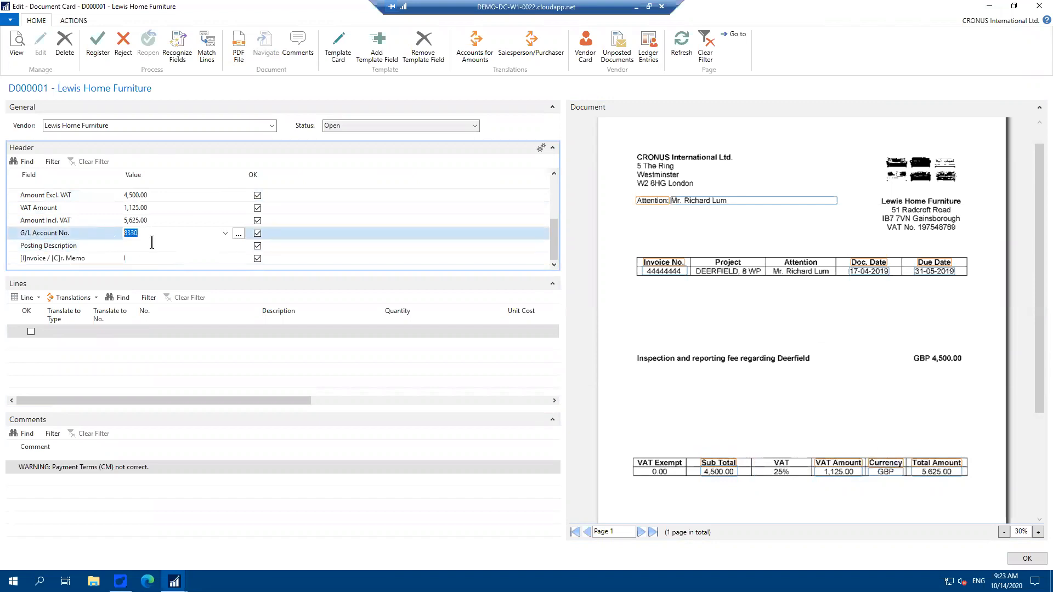
pyautogui.click(152, 242)
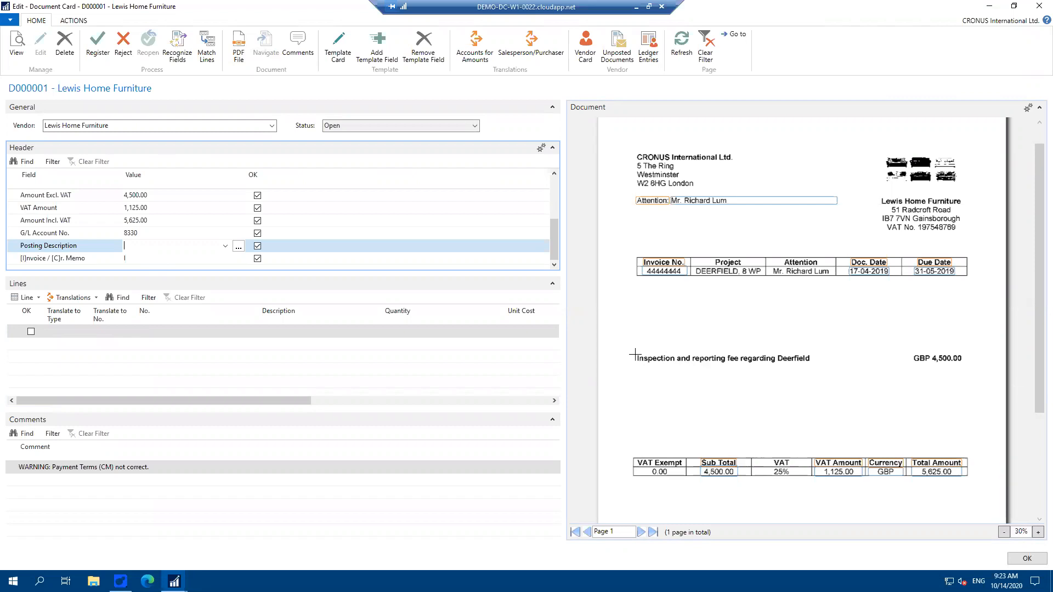
pyautogui.moveTo(636, 354); pyautogui.dragTo(812, 363)
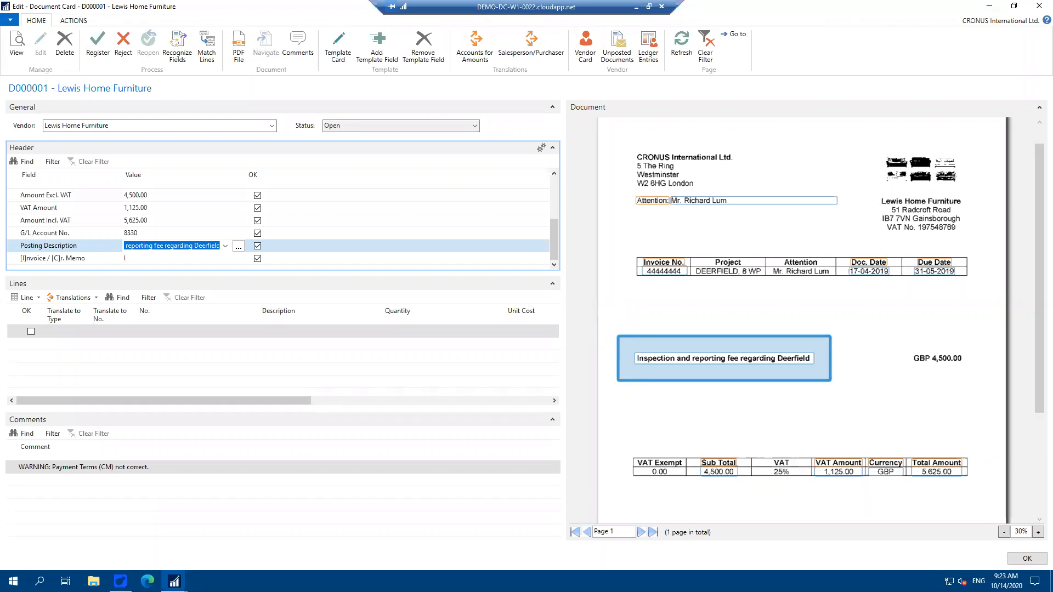
# - Check the payment terms warning against the Due Date value and register the document
pyautogui.click(85, 466)
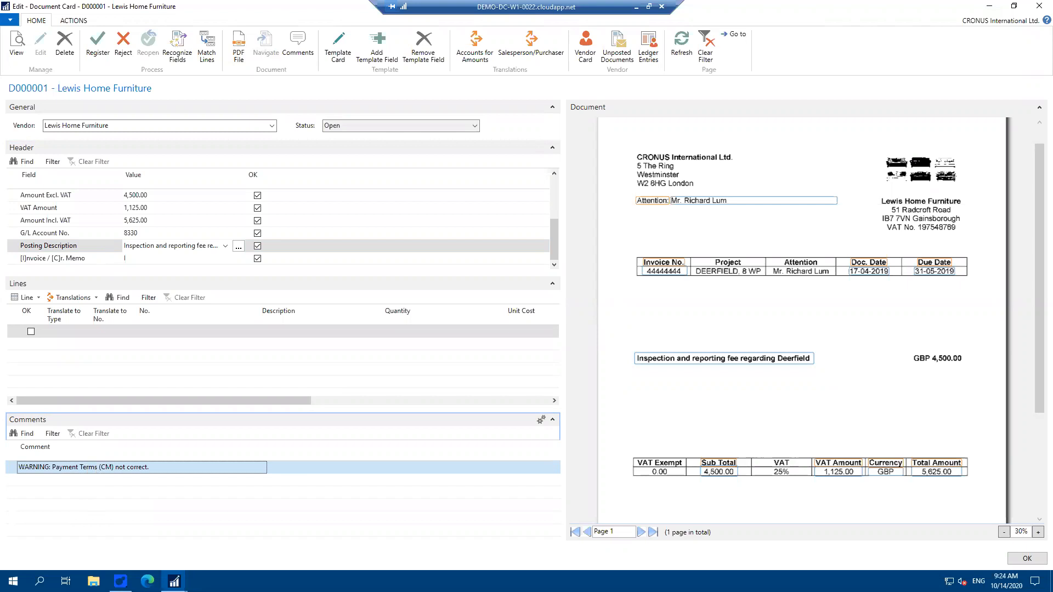
pyautogui.click(132, 221)
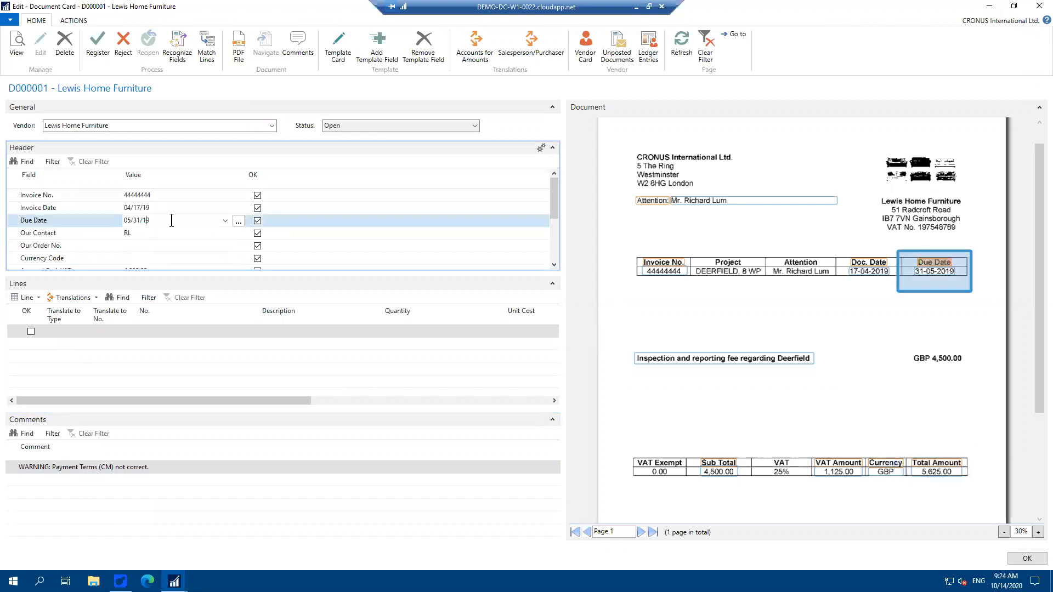
pyautogui.moveTo(170, 219); pyautogui.dragTo(118, 220)
pyautogui.click(102, 468)
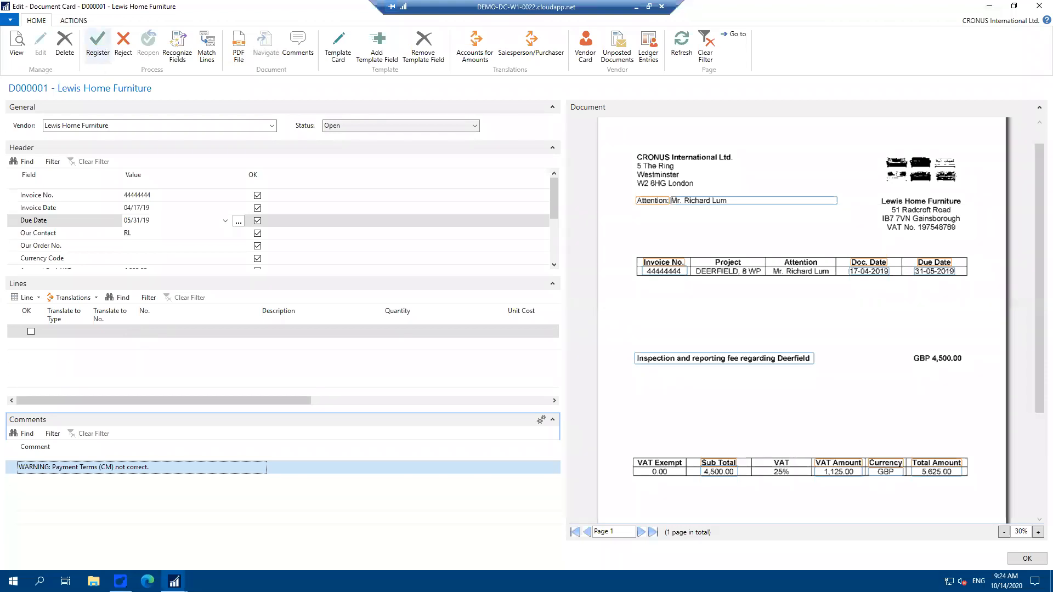
pyautogui.click(96, 49)
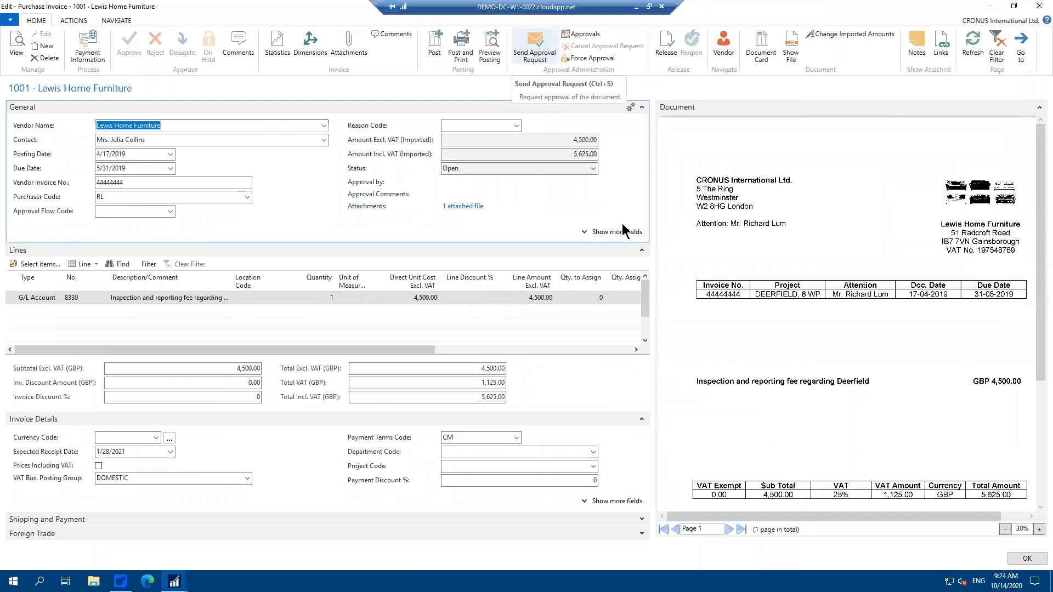
# - Show the additional General fields on the purchase invoice and slightly widen the document preview
pyautogui.click(584, 232)
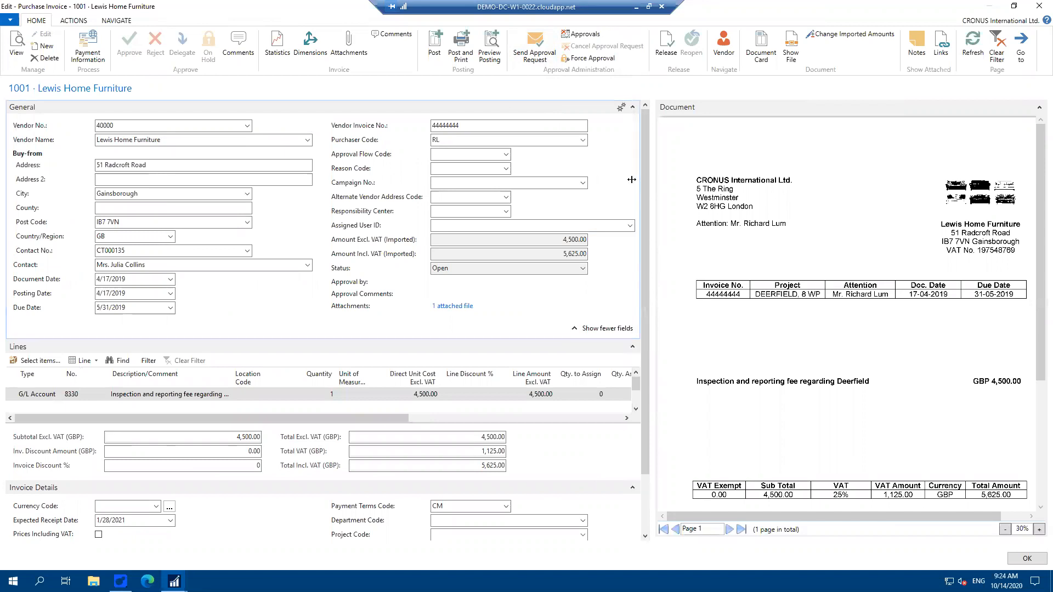
pyautogui.moveTo(635, 178); pyautogui.dragTo(630, 182)
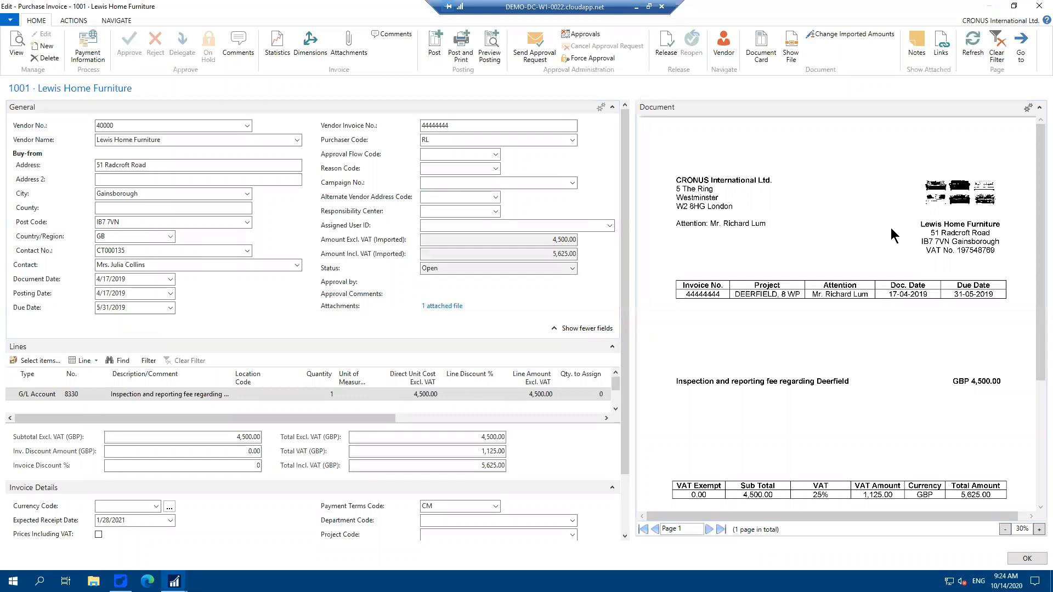
# - Compare the purchase invoice's header fields and G/L line with the scanned document, including its payment terms footer
pyautogui.scroll(-2, 1027, 329)
pyautogui.scroll(-4, 1028, 329)
pyautogui.scroll(6, 1028, 296)
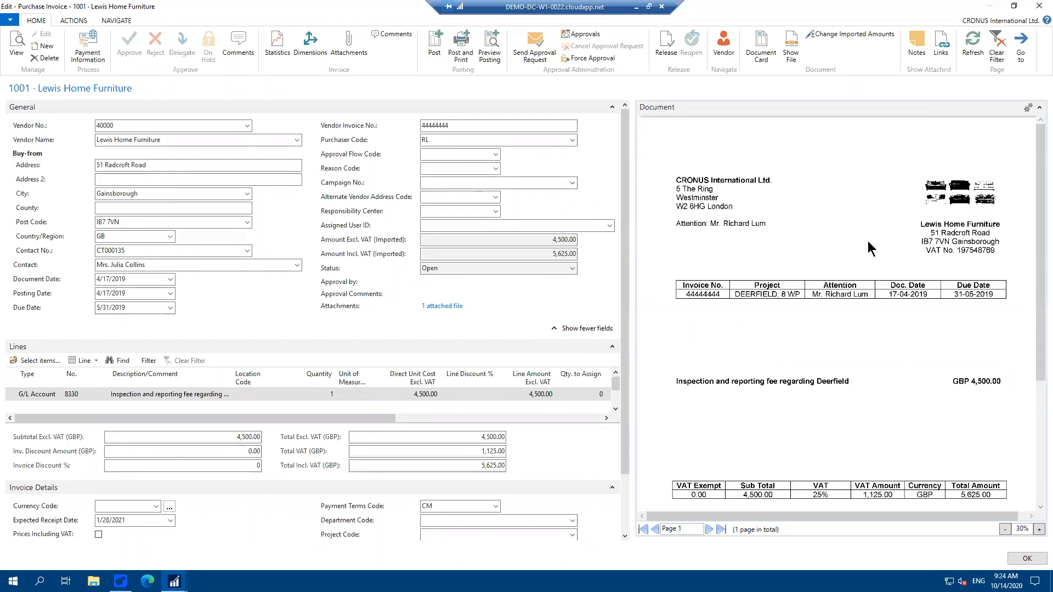
pyautogui.scroll(-4, 765, 253)
pyautogui.scroll(4, 767, 250)
pyautogui.scroll(-4, 739, 211)
pyautogui.click(445, 183)
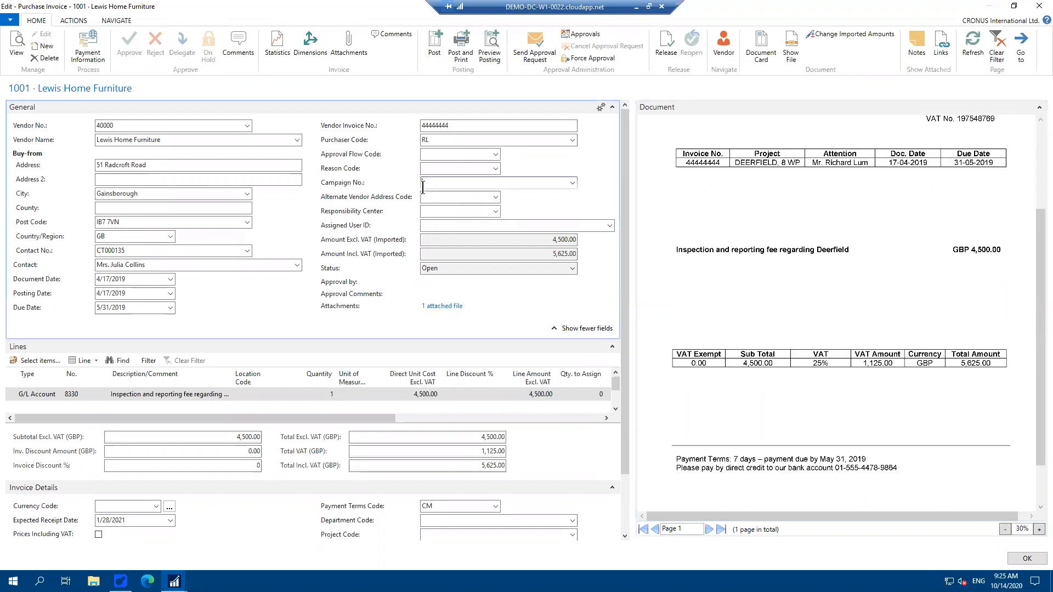
pyautogui.scroll(4, 1034, 384)
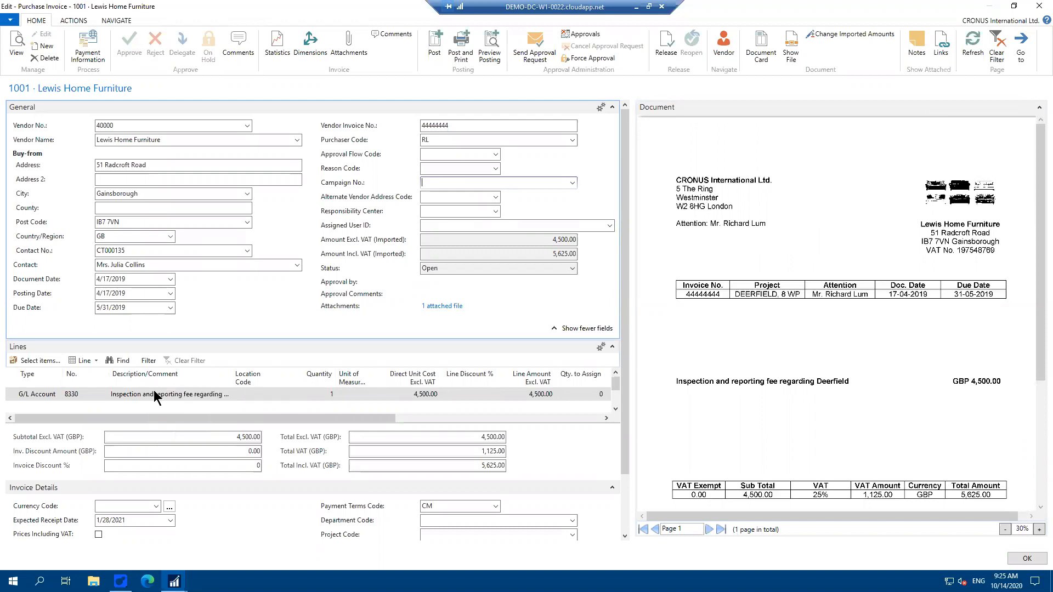
pyautogui.moveTo(1038, 386); pyautogui.dragTo(1037, 453)
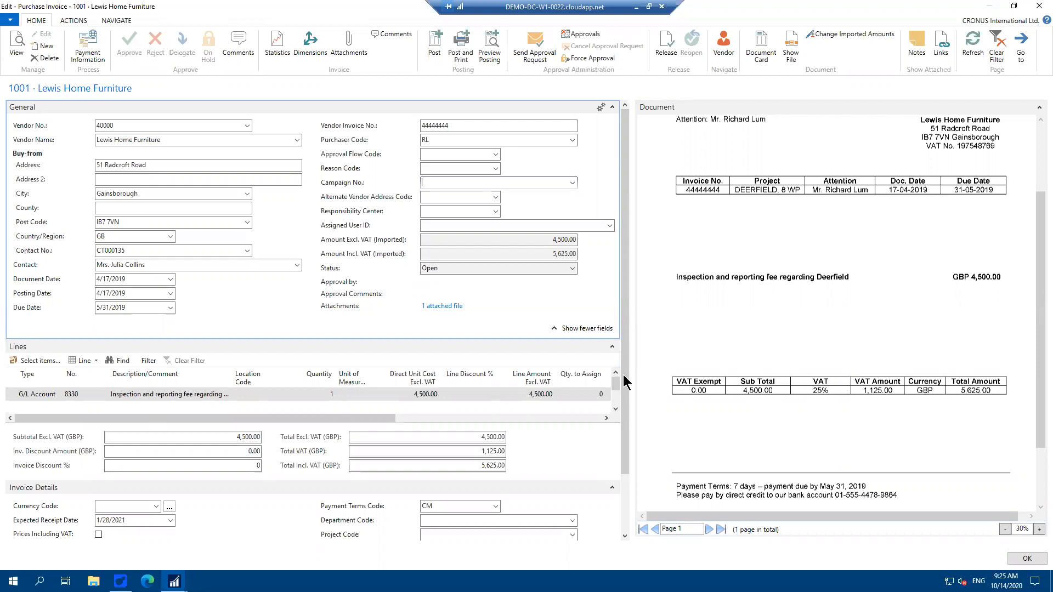
pyautogui.moveTo(622, 376)
pyautogui.mouseDown()
pyautogui.moveTo(622, 400)
pyautogui.moveTo(624, 369)
pyautogui.mouseUp()
# - Send an approval request for the purchase invoice, check its approval status and close the invoice
pyautogui.click(535, 55)
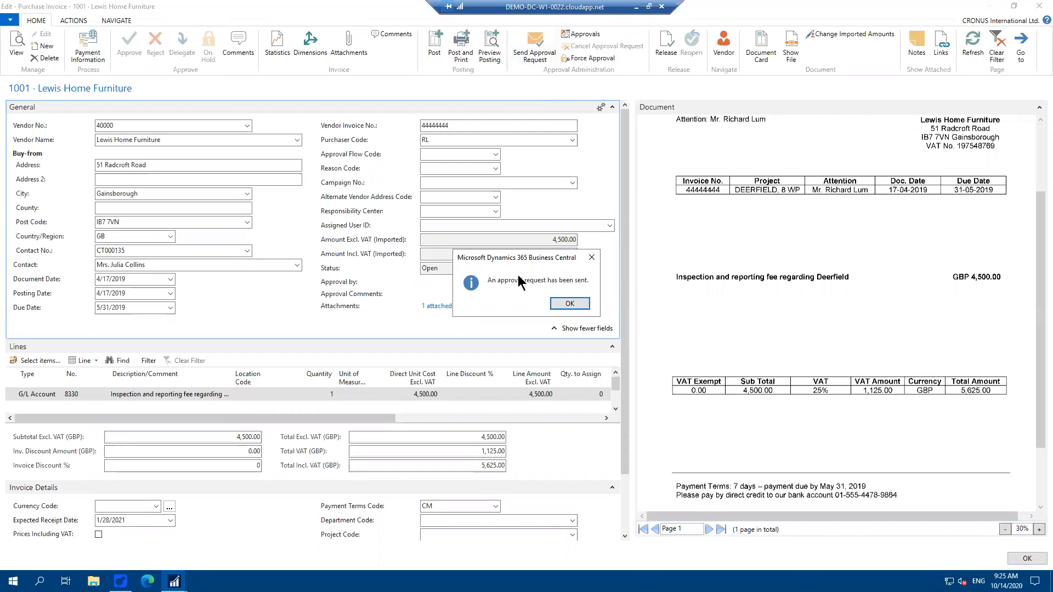
pyautogui.click(554, 305)
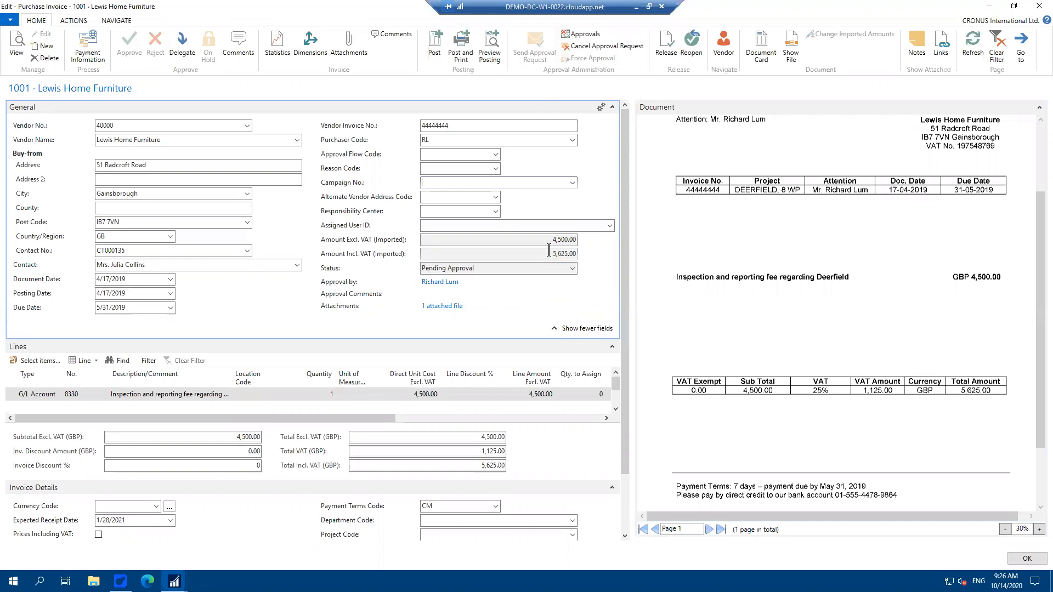
pyautogui.click(478, 257)
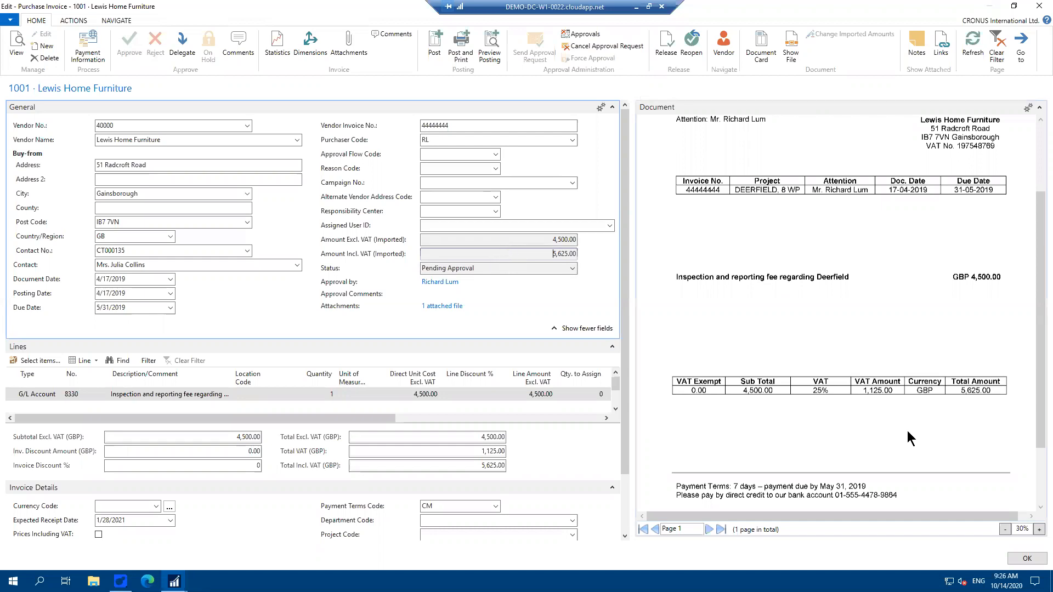
pyautogui.click(1025, 561)
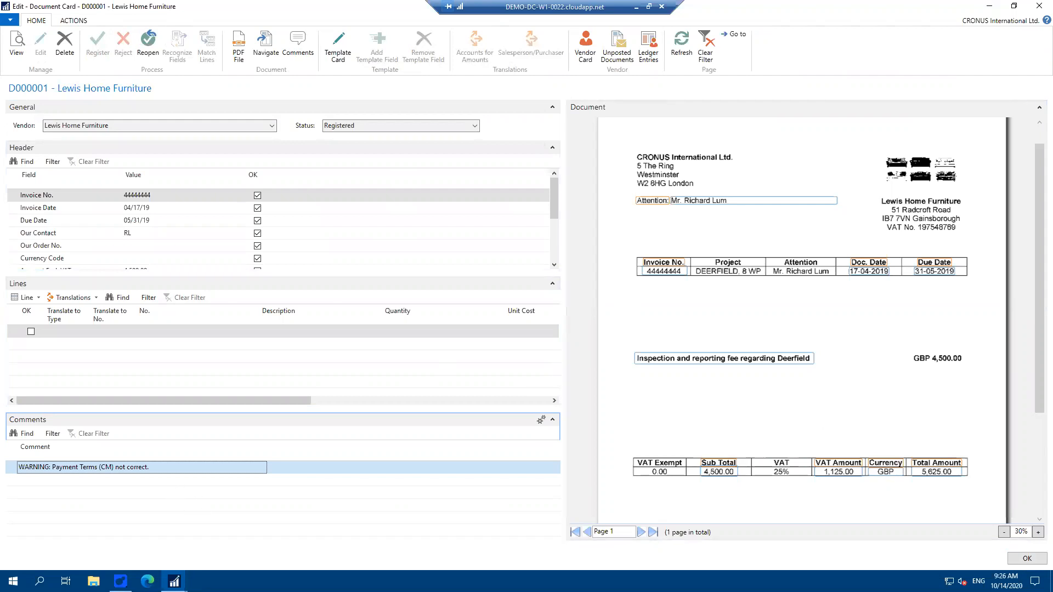
# - Check the Invoice No. and Status on the registered document card and return to the Document Journal
pyautogui.click(153, 196)
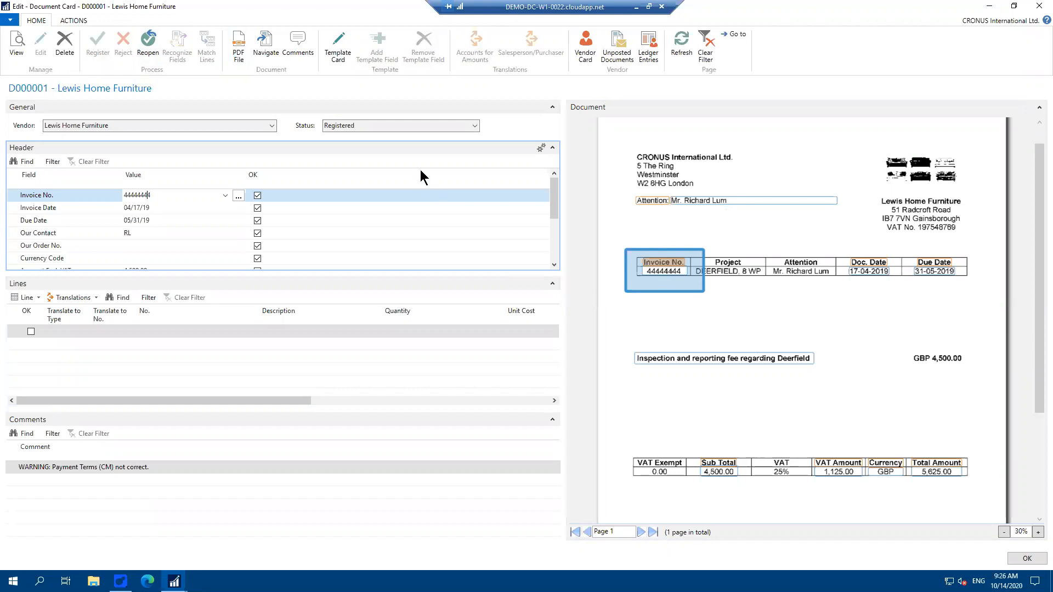
pyautogui.click(384, 127)
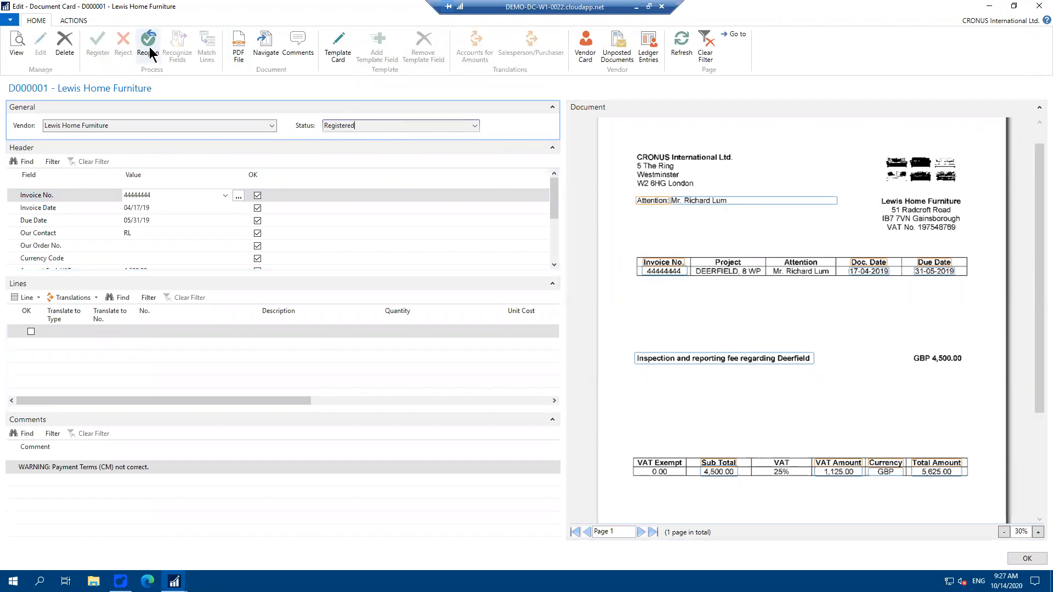
pyautogui.click(1020, 560)
# - Recognize the fields of document D000002 from Lewis Home Furniture in the Document Journal
pyautogui.click(154, 136)
pyautogui.click(148, 131)
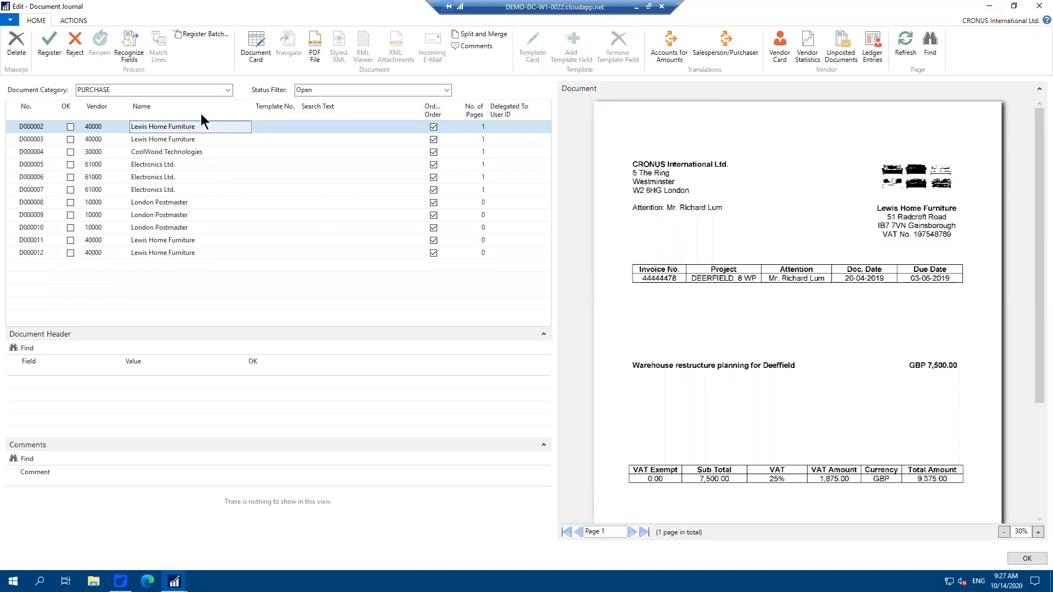
pyautogui.click(131, 54)
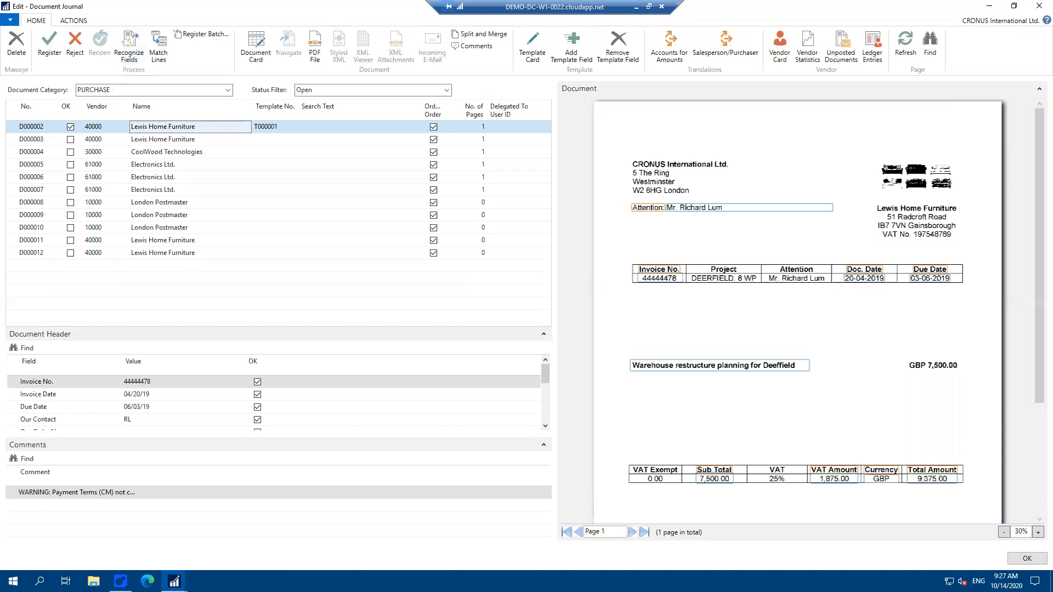
pyautogui.moveTo(1034, 411); pyautogui.dragTo(1035, 371)
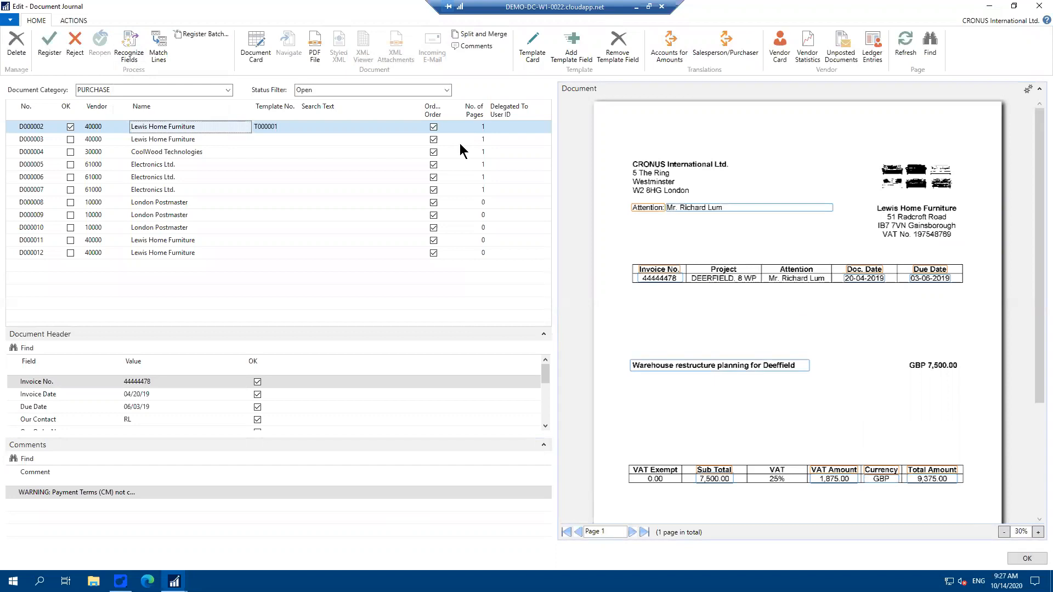
# - Open the document card of D000002 and review its amounts, G/L Account No. and Posting Description
pyautogui.click(260, 45)
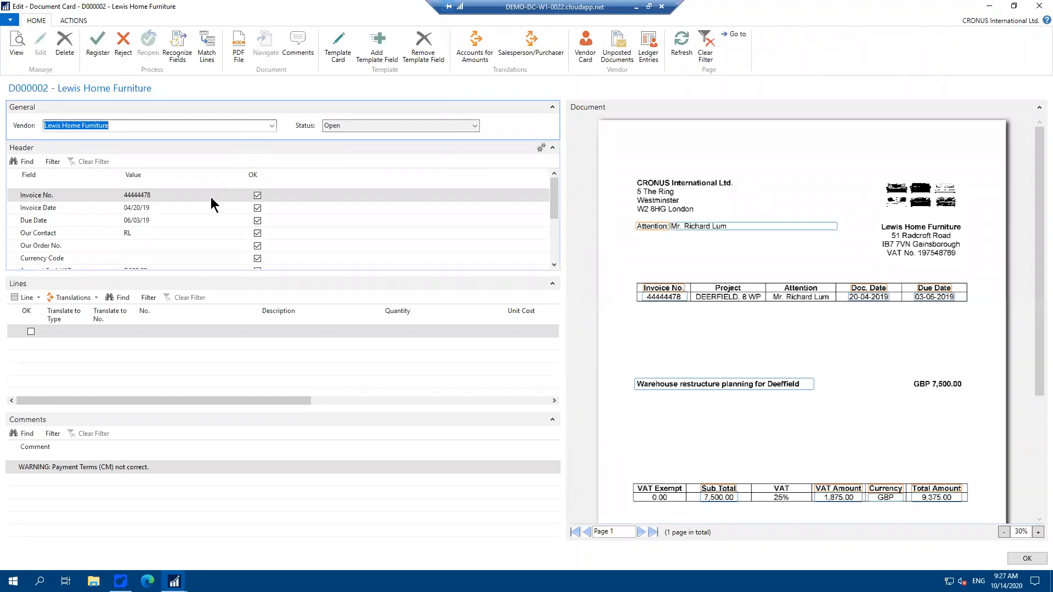
pyautogui.scroll(-2, 163, 245)
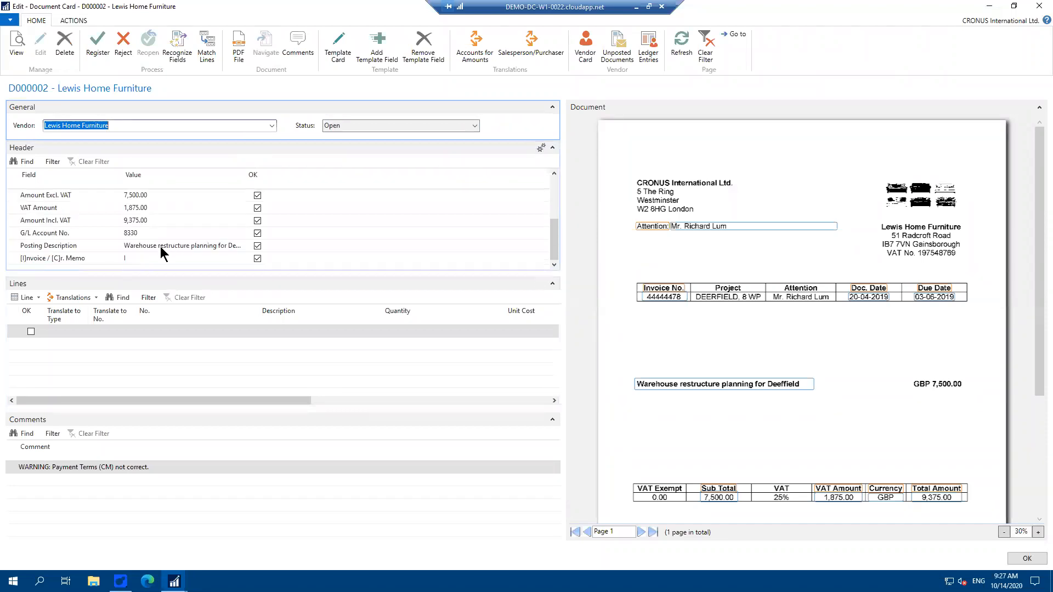
pyautogui.click(140, 233)
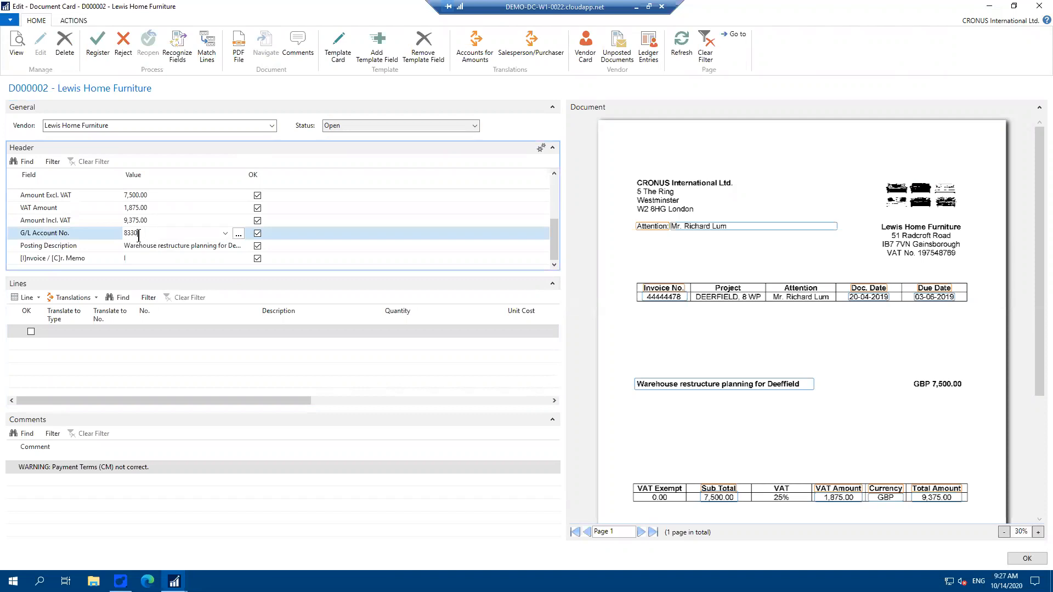
pyautogui.moveTo(138, 235); pyautogui.dragTo(104, 233)
pyautogui.click(149, 232)
pyautogui.click(187, 245)
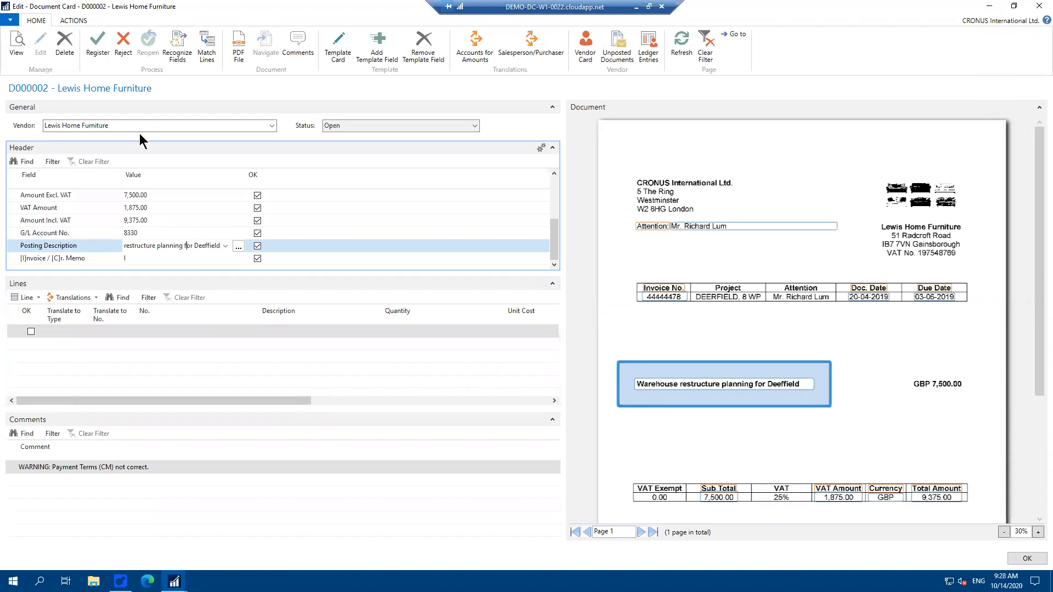
# - Register document D000002, send its purchase invoice for approval and return to the document card
pyautogui.click(99, 50)
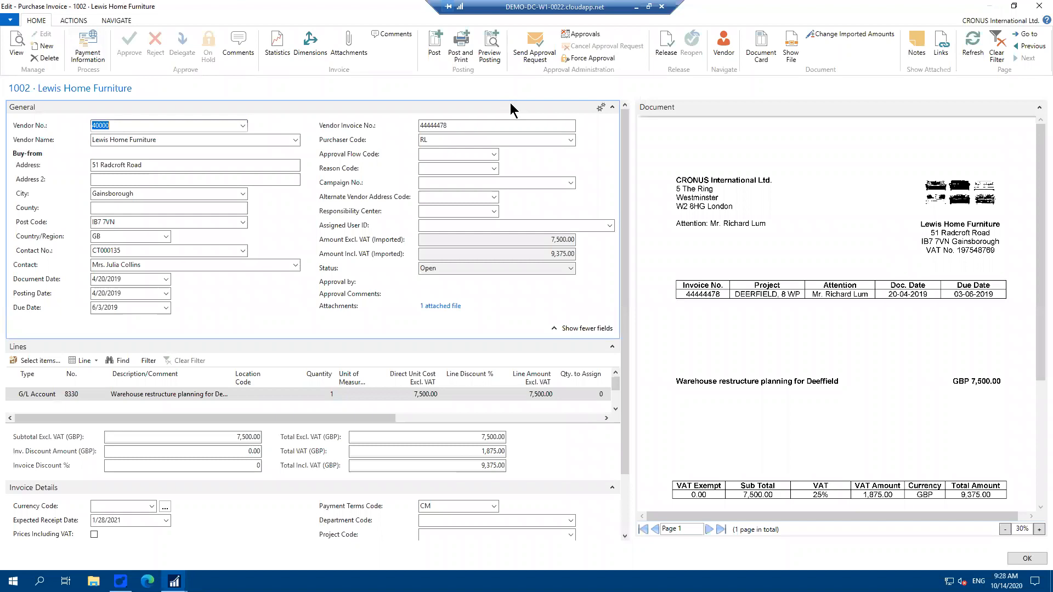
pyautogui.click(531, 50)
pyautogui.click(569, 303)
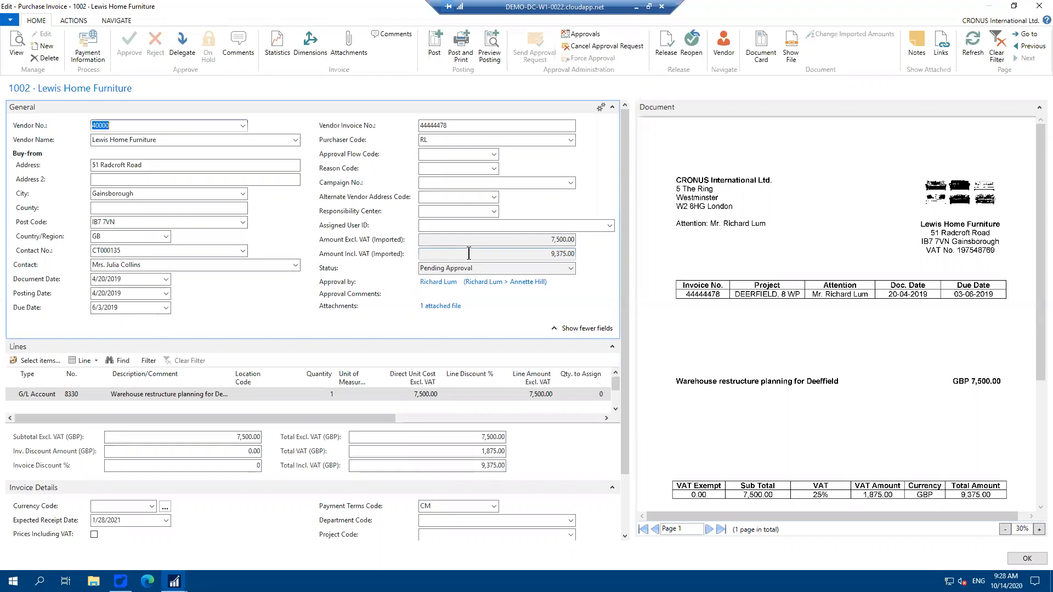
pyautogui.click(1017, 559)
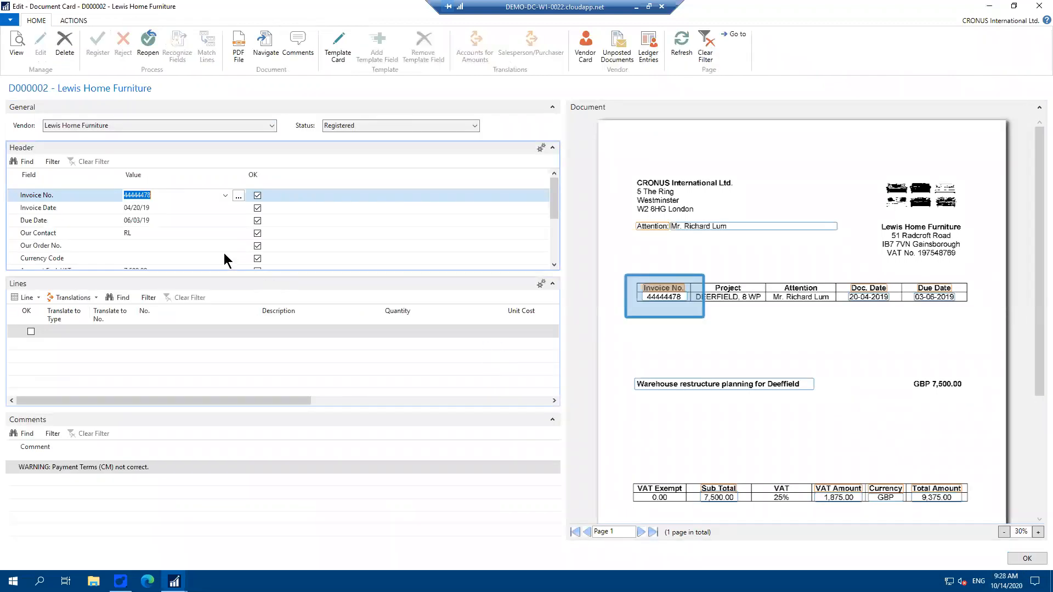
pyautogui.click(156, 195)
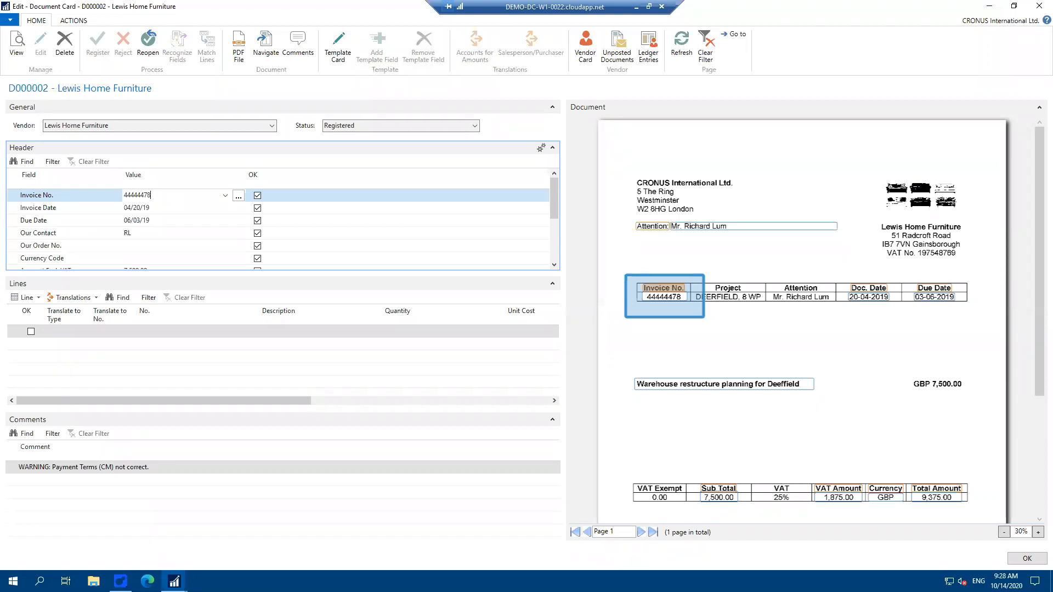
# - Return to the Document Journal and recognize the fields of document D000003 from Lewis Home Furniture
pyautogui.click(1035, 562)
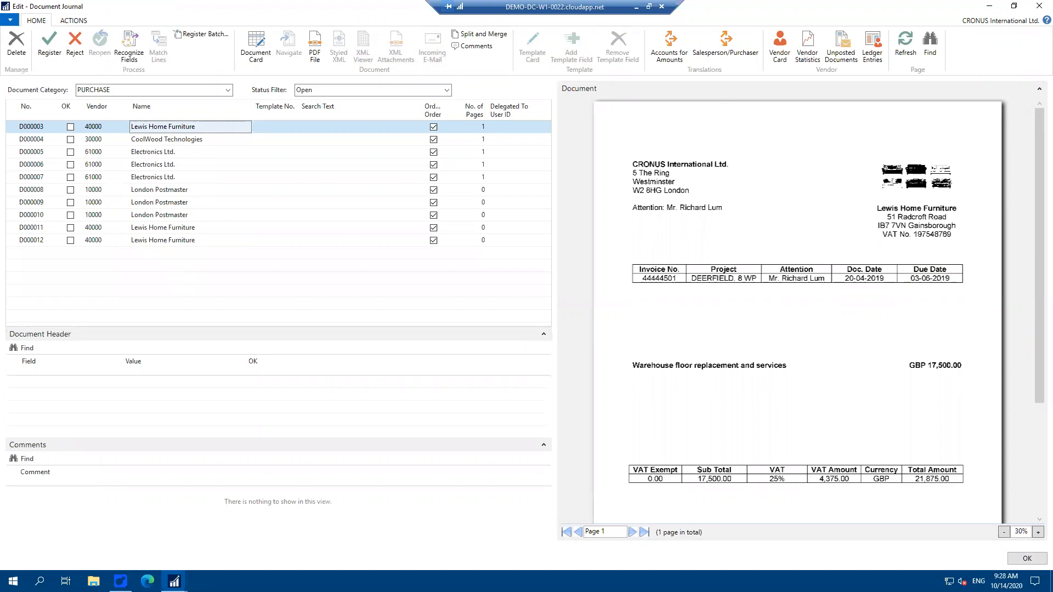
pyautogui.click(132, 55)
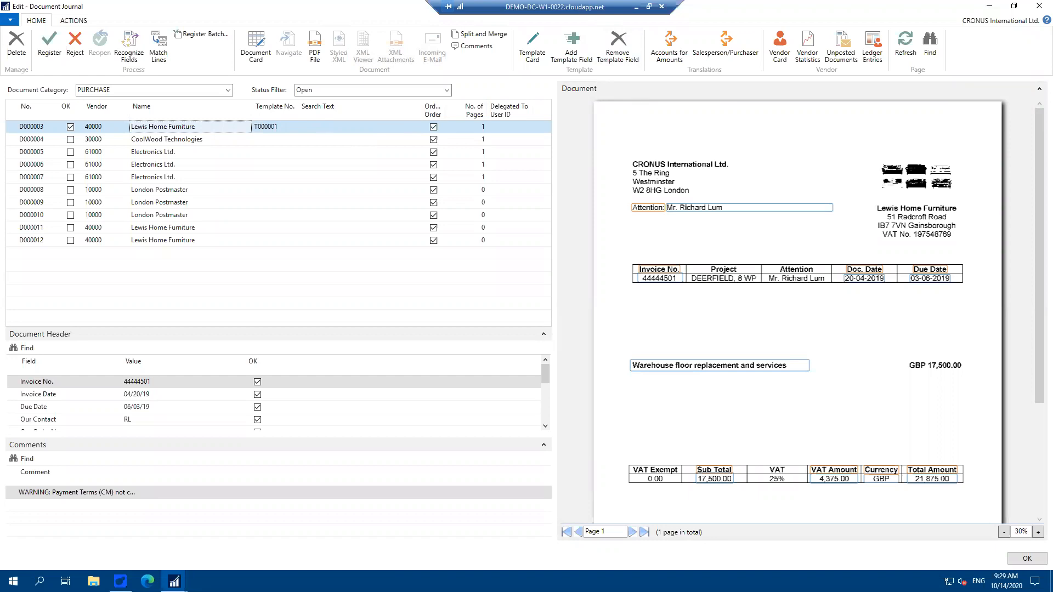
# - Set Invoice Reg. Step 2 to Submit for Approval on the Lewis Home Furniture template card T000001 and return to the journal
pyautogui.click(535, 49)
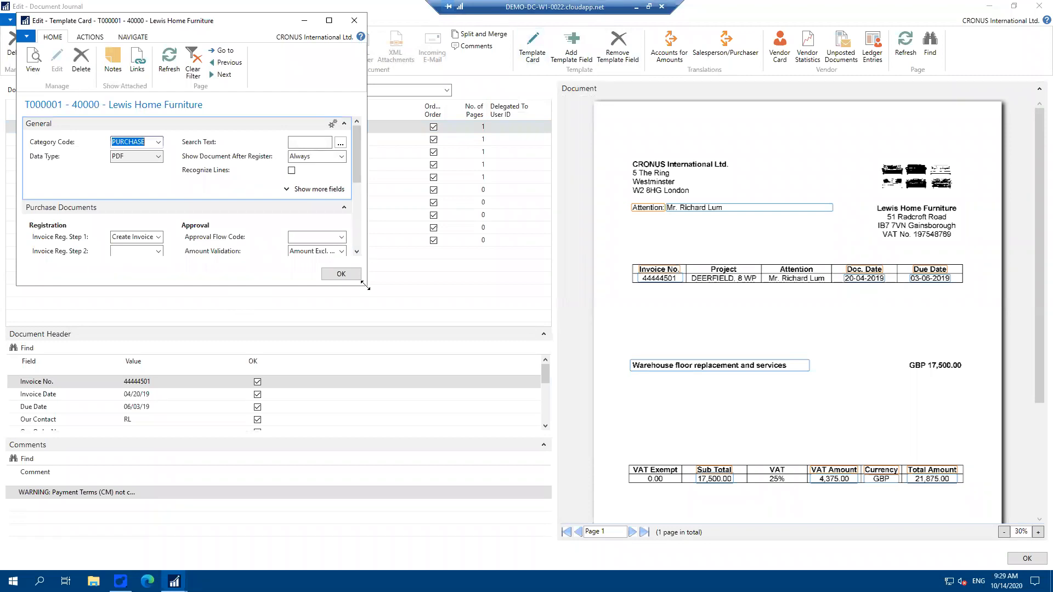
pyautogui.moveTo(366, 285); pyautogui.dragTo(728, 383)
pyautogui.click(666, 189)
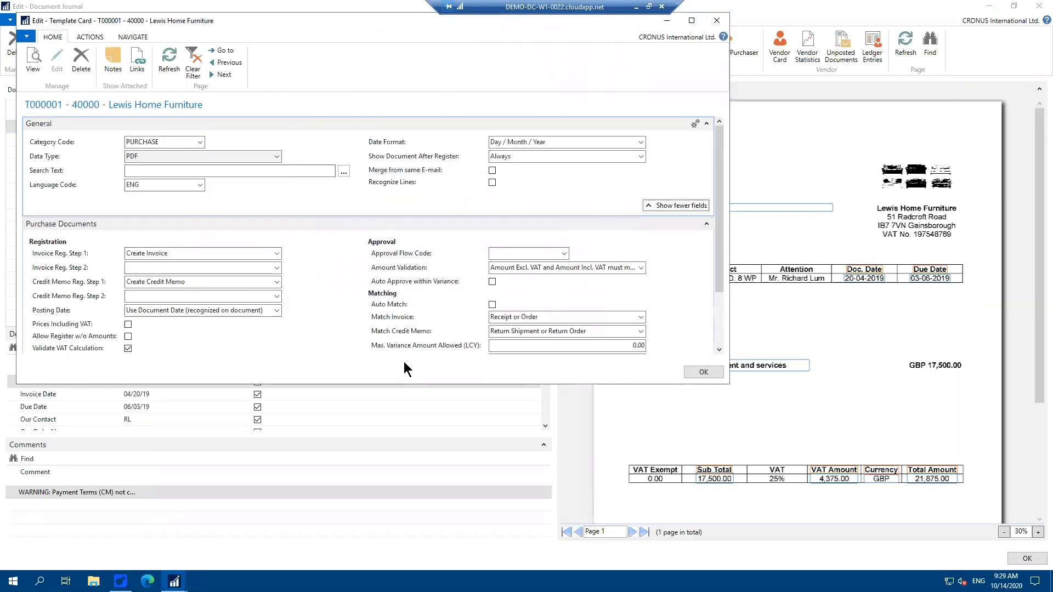
pyautogui.moveTo(399, 384); pyautogui.dragTo(399, 457)
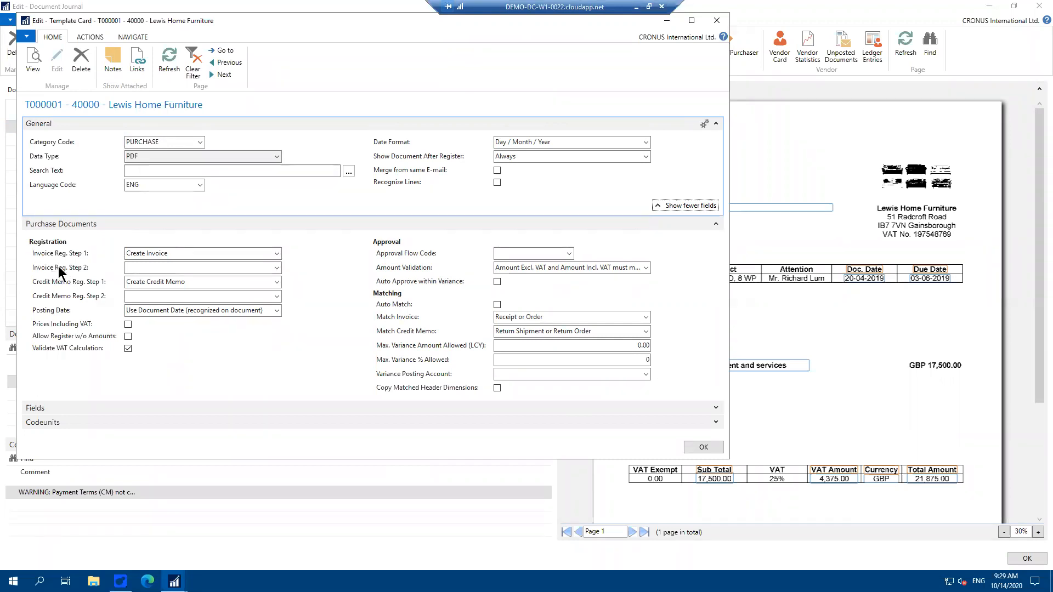
pyautogui.click(185, 252)
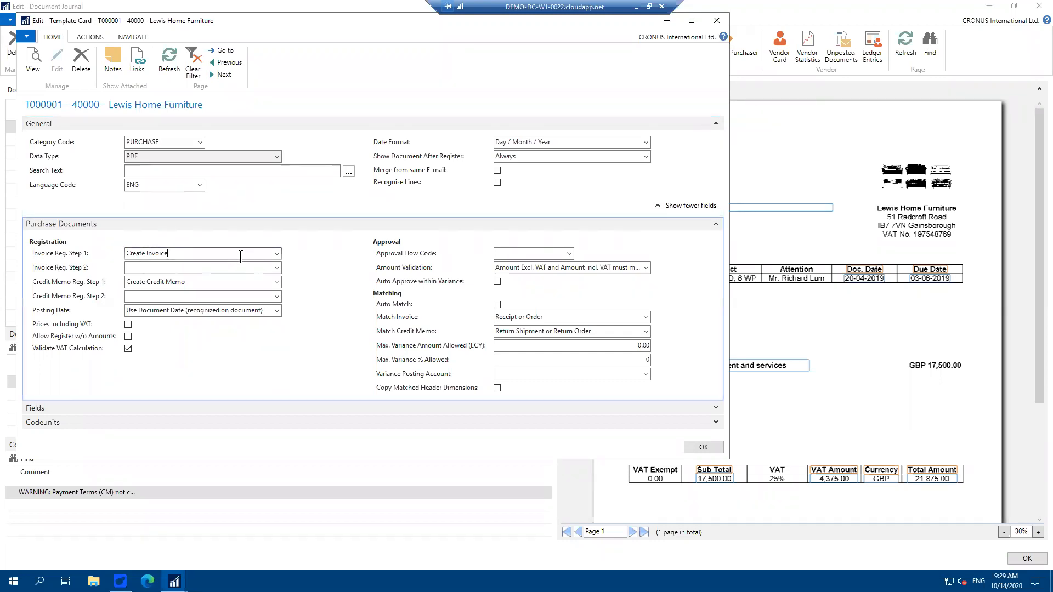
pyautogui.moveTo(127, 20); pyautogui.dragTo(156, 91)
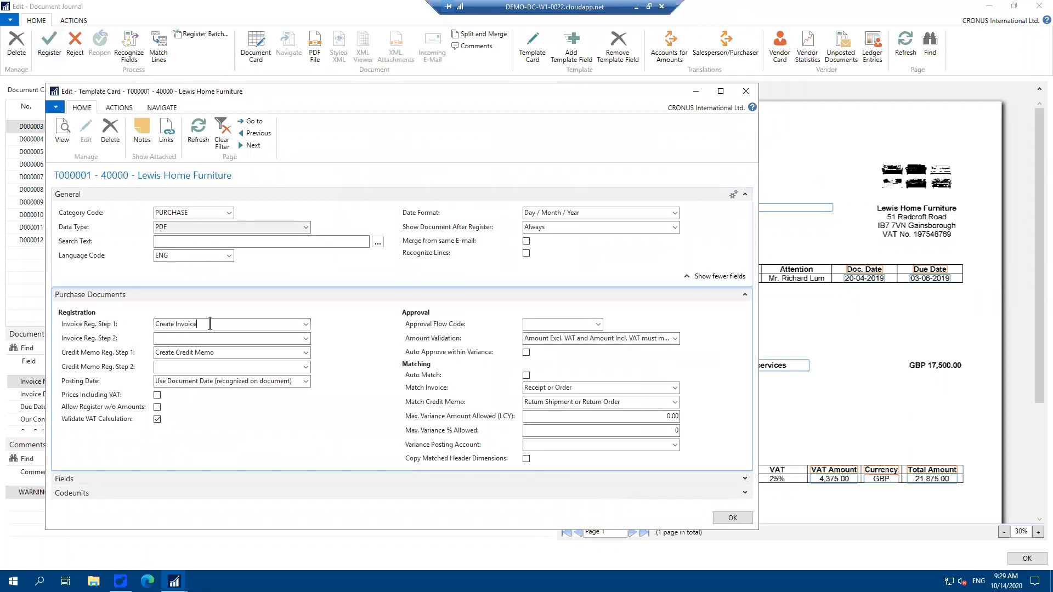
pyautogui.moveTo(210, 324); pyautogui.dragTo(154, 324)
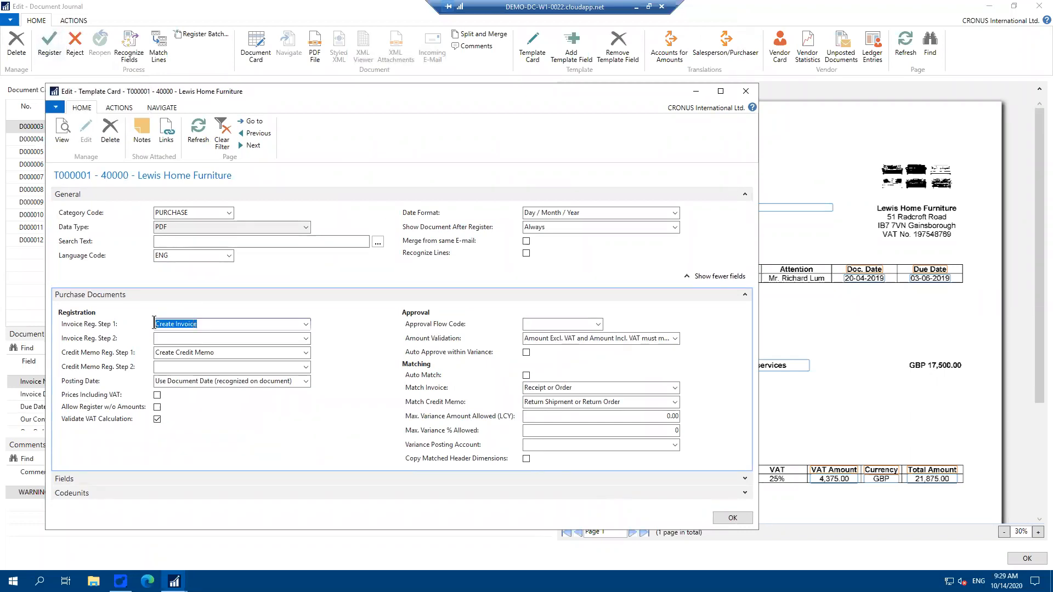
pyautogui.click(182, 339)
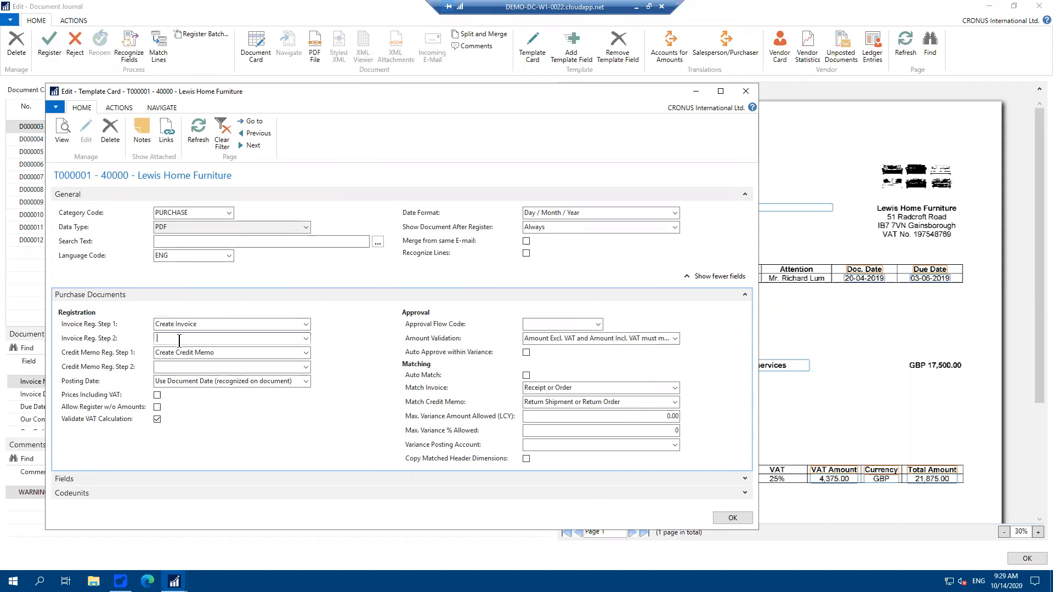
pyautogui.click(305, 339)
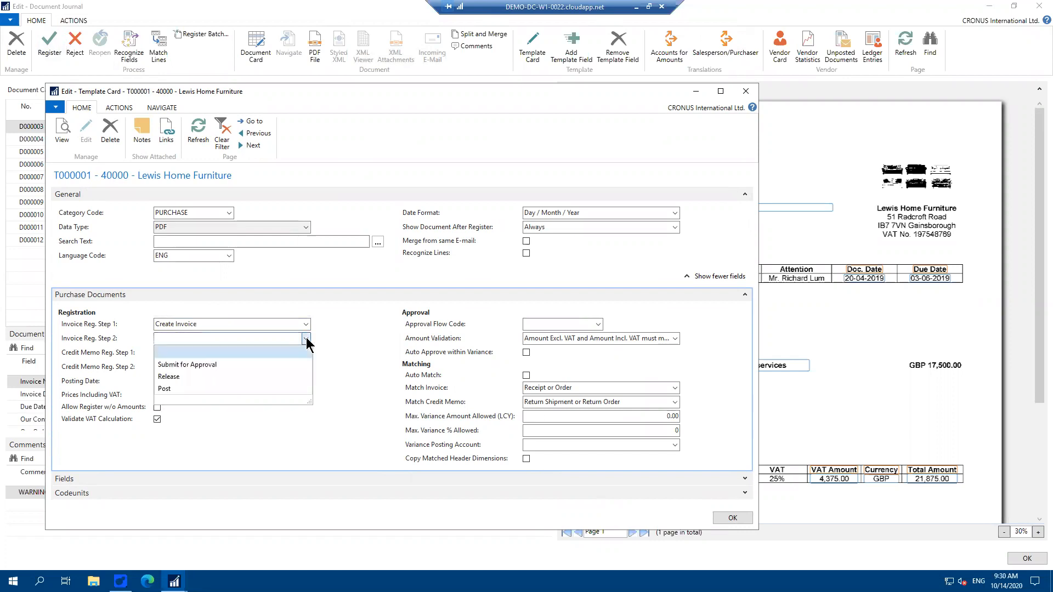
pyautogui.click(210, 364)
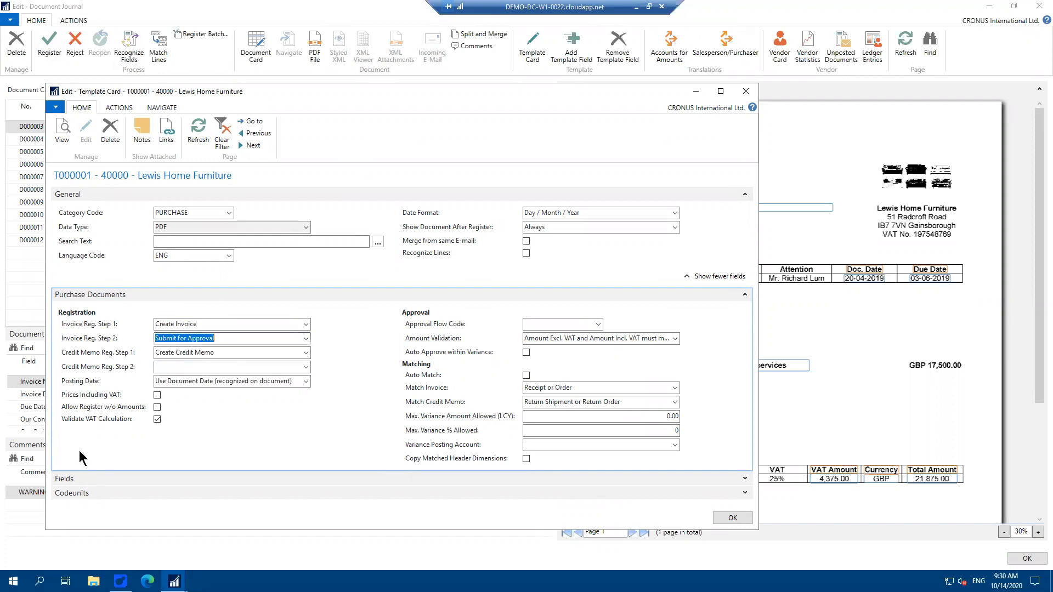
pyautogui.click(226, 336)
pyautogui.click(732, 518)
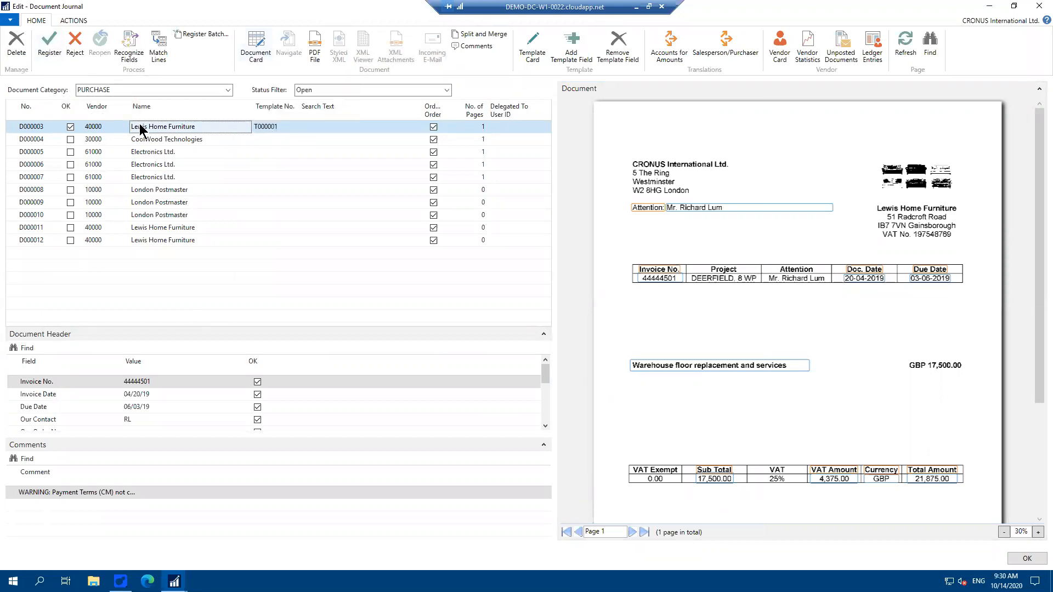
# - Register document D000003 and acknowledge its automatic approval request
pyautogui.click(49, 46)
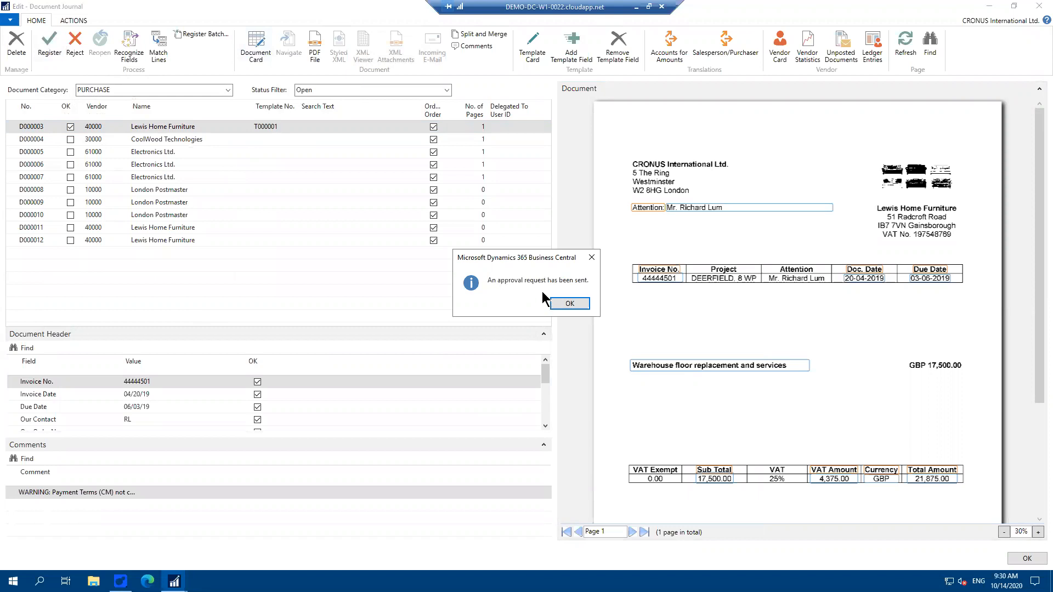
pyautogui.click(564, 304)
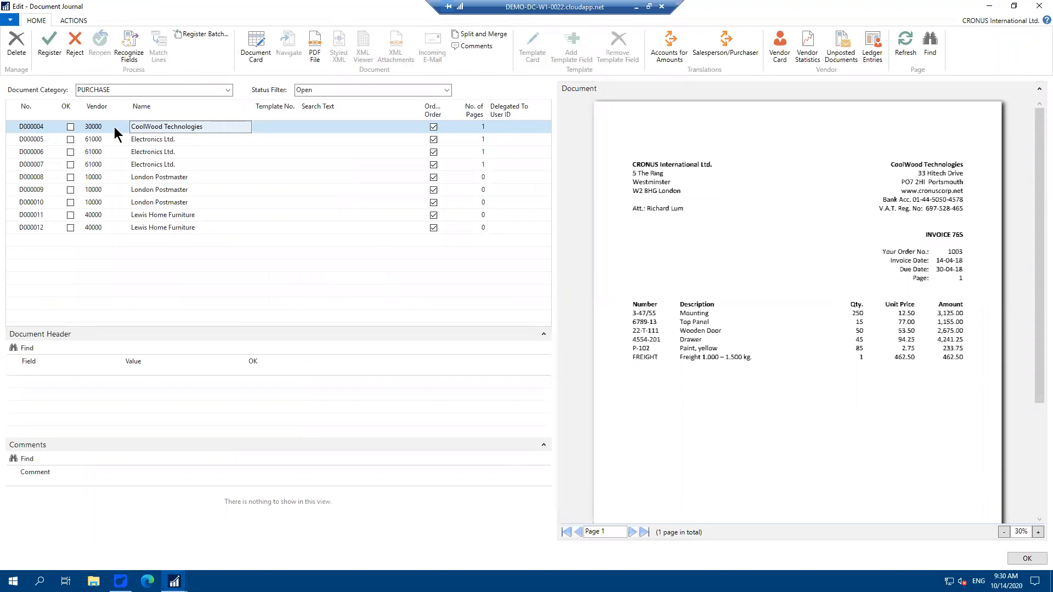
# - Recognize the fields of document D000004 from CoolWood Technologies and check Our Order No. on its document card
pyautogui.click(40, 129)
pyautogui.click(129, 53)
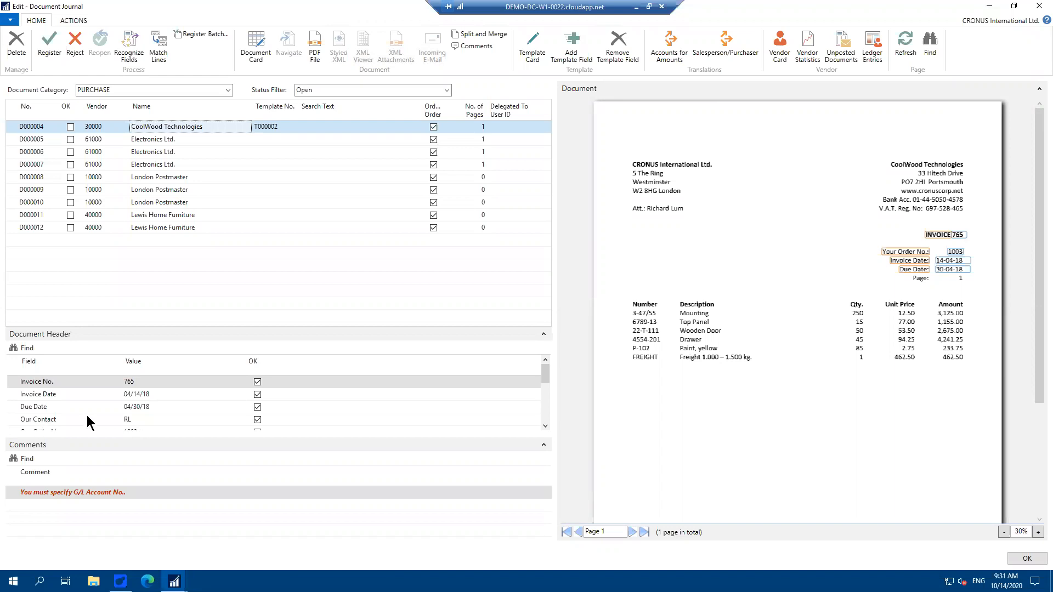
pyautogui.click(259, 39)
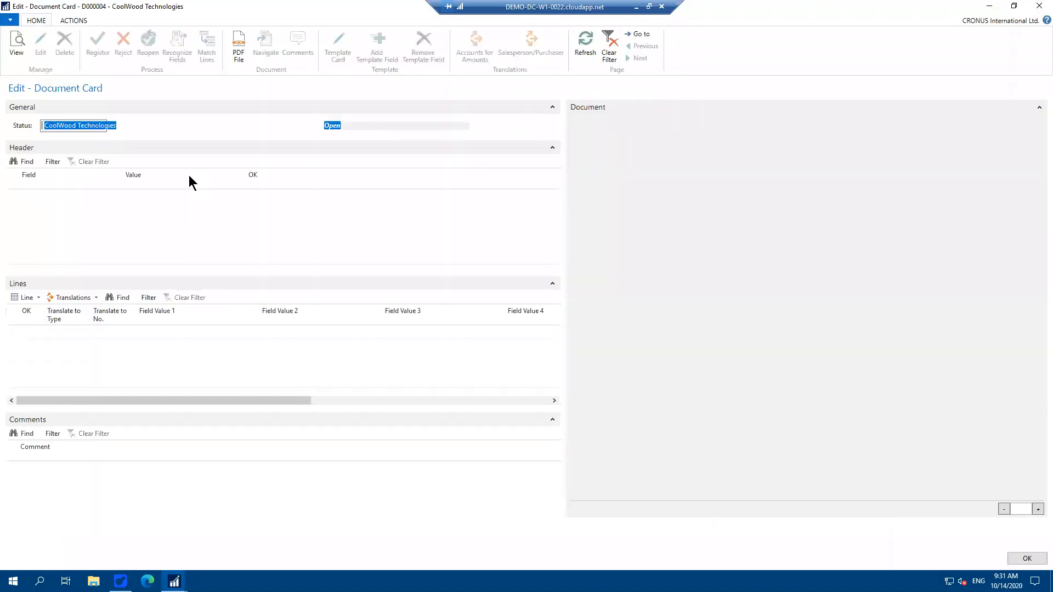
pyautogui.click(62, 242)
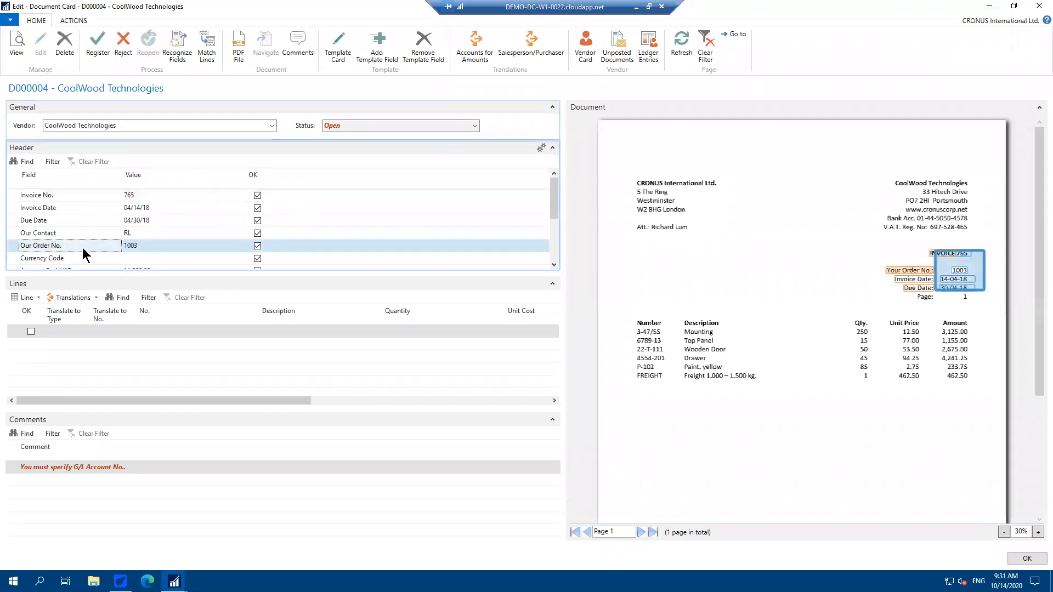
pyautogui.click(145, 245)
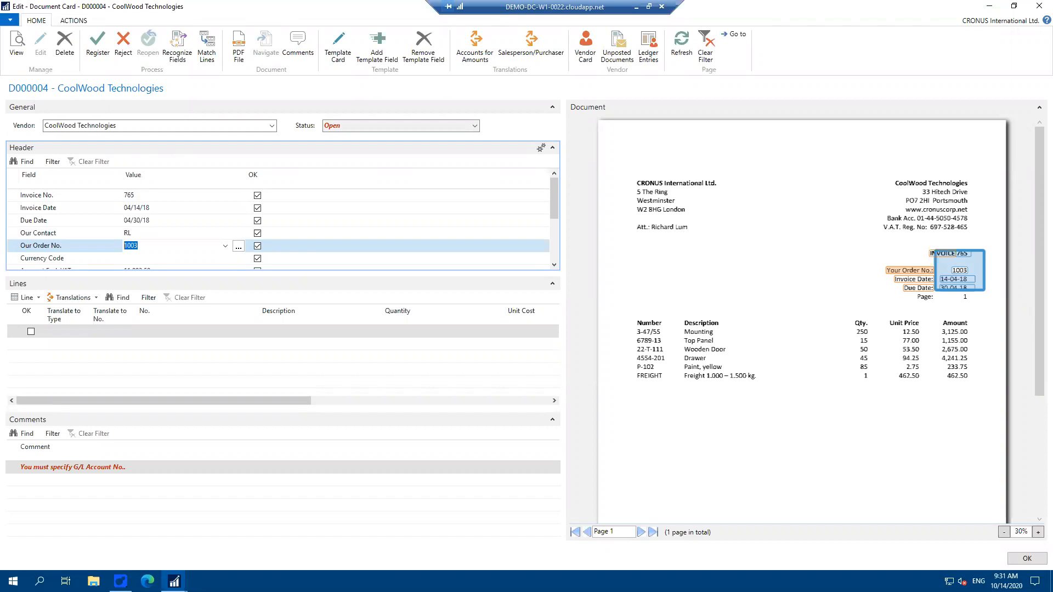
# - Match the lines of D000004 against the purchase order, check the matched amount and difference, and review the comment on the document card
pyautogui.click(208, 51)
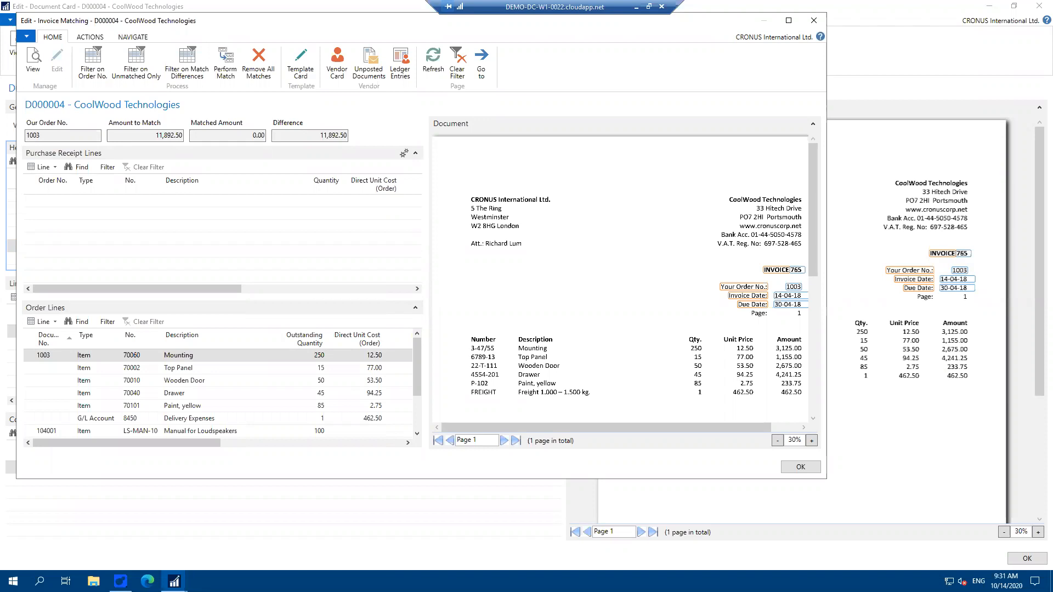
pyautogui.click(788, 22)
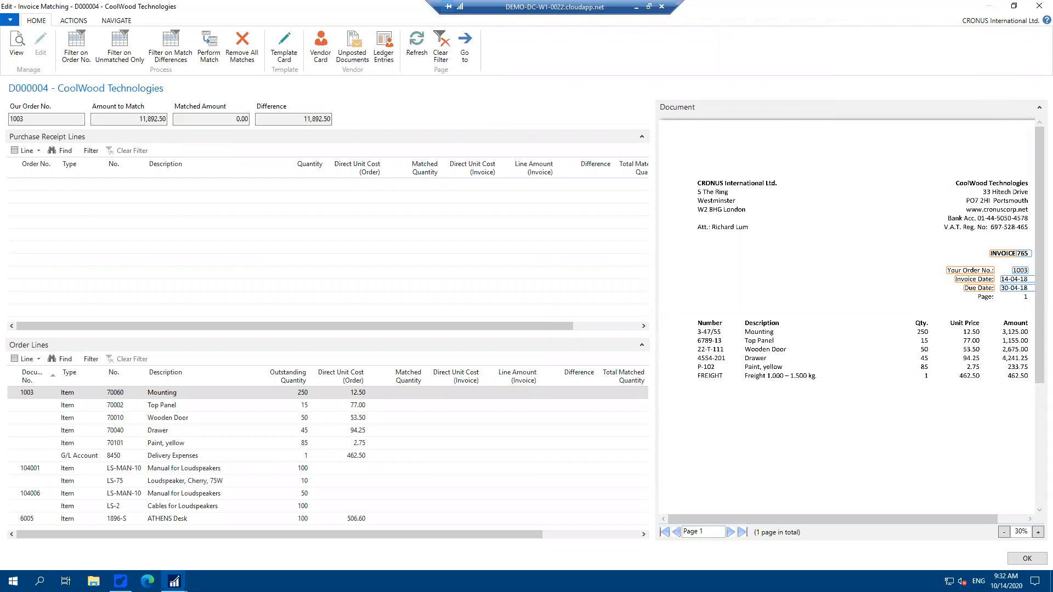
pyautogui.click(210, 49)
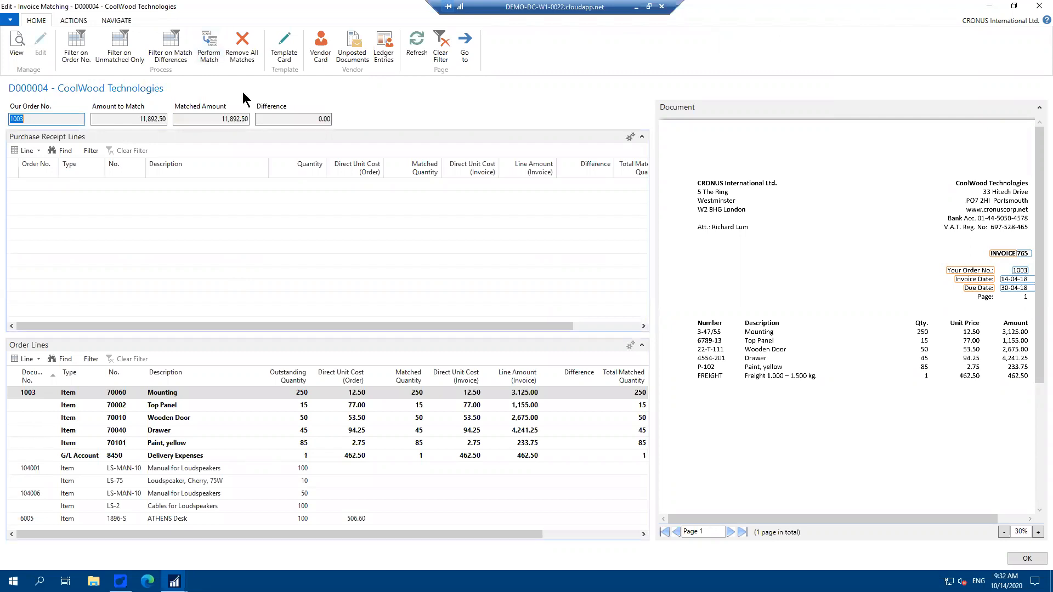
pyautogui.click(183, 119)
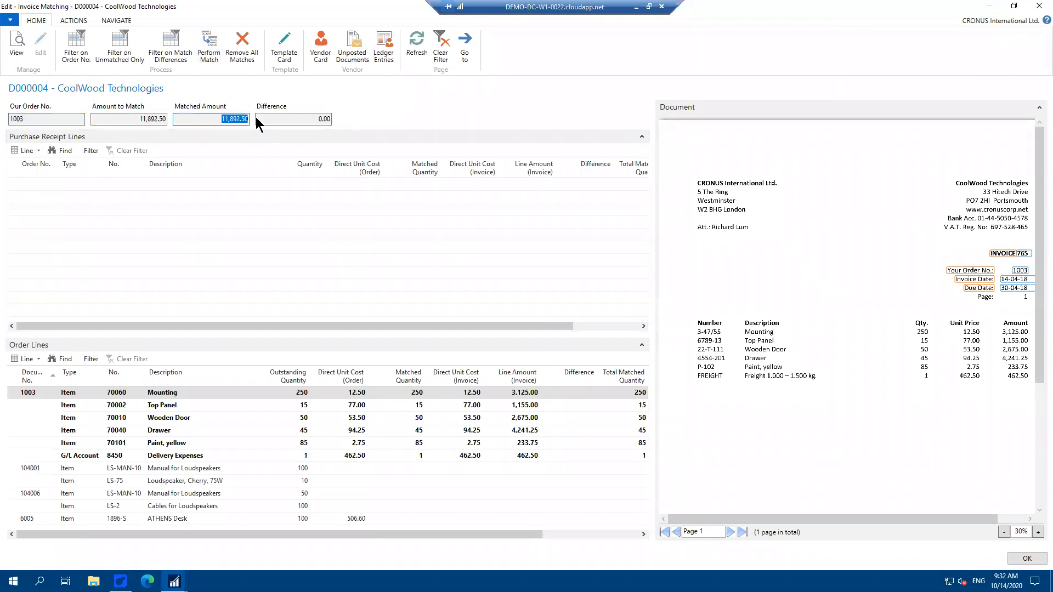
pyautogui.click(281, 119)
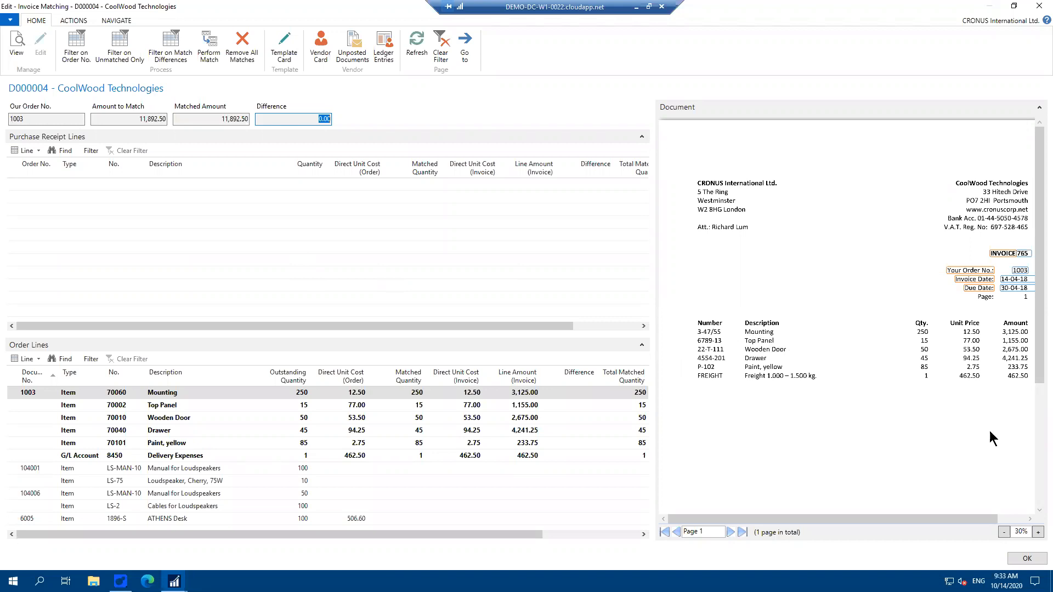
pyautogui.click(1029, 558)
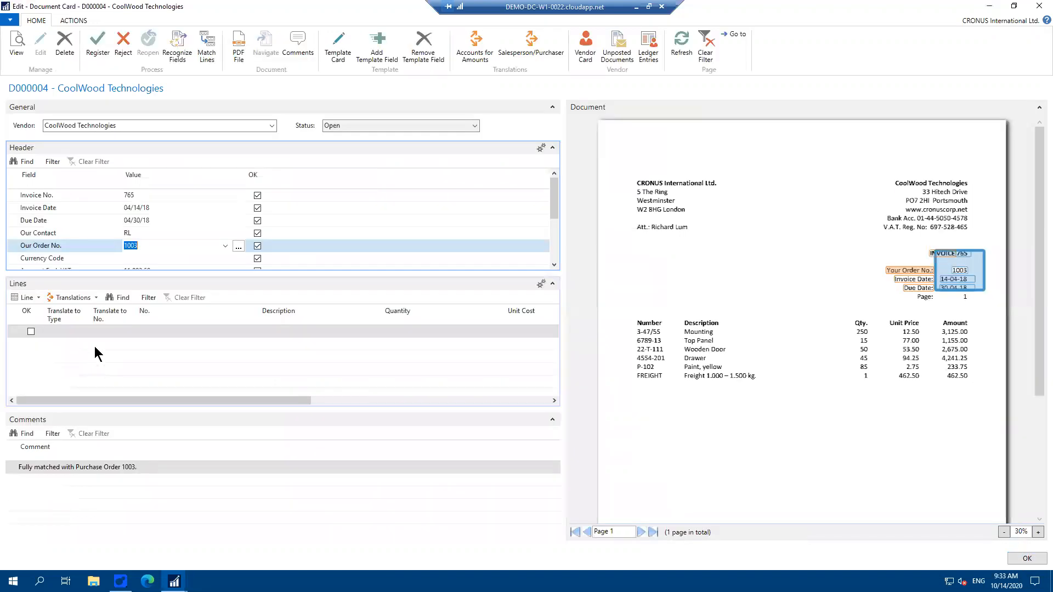
pyautogui.click(110, 468)
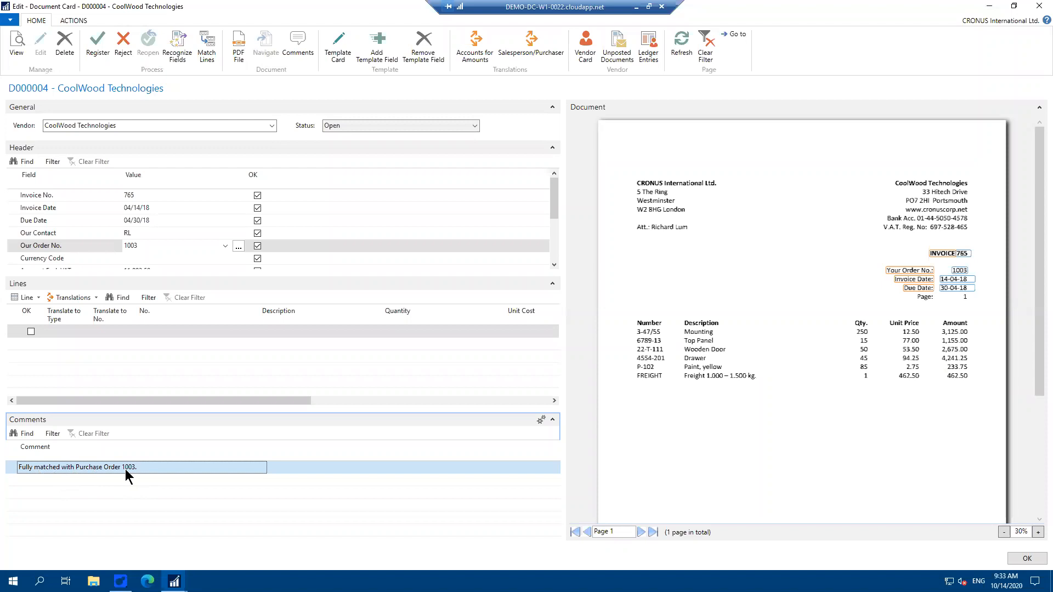
# - Register document D000004, send its purchase invoice for approval and return to the Document Journal
pyautogui.click(96, 38)
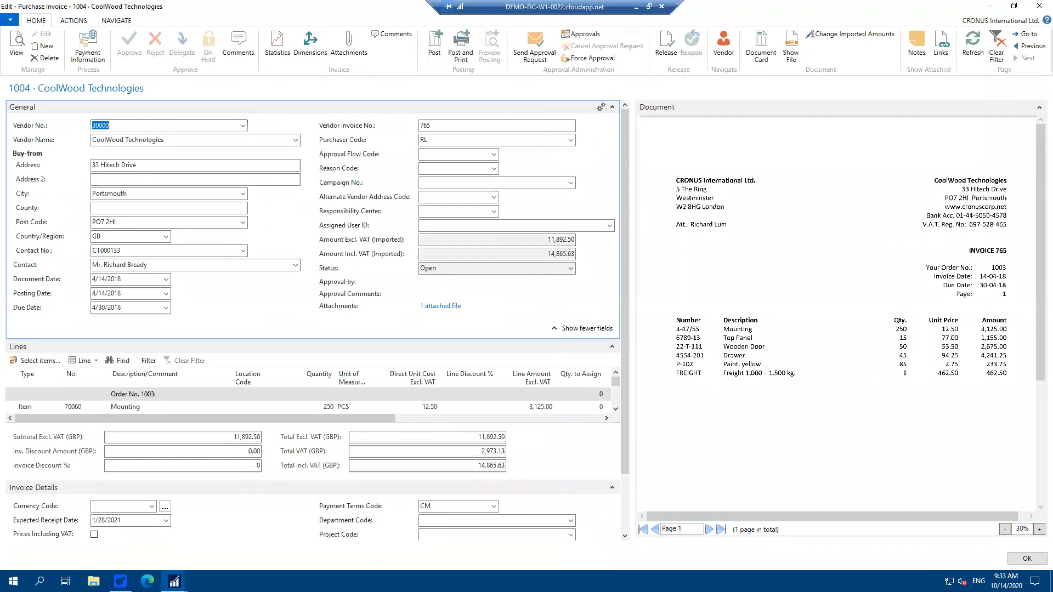
pyautogui.click(535, 57)
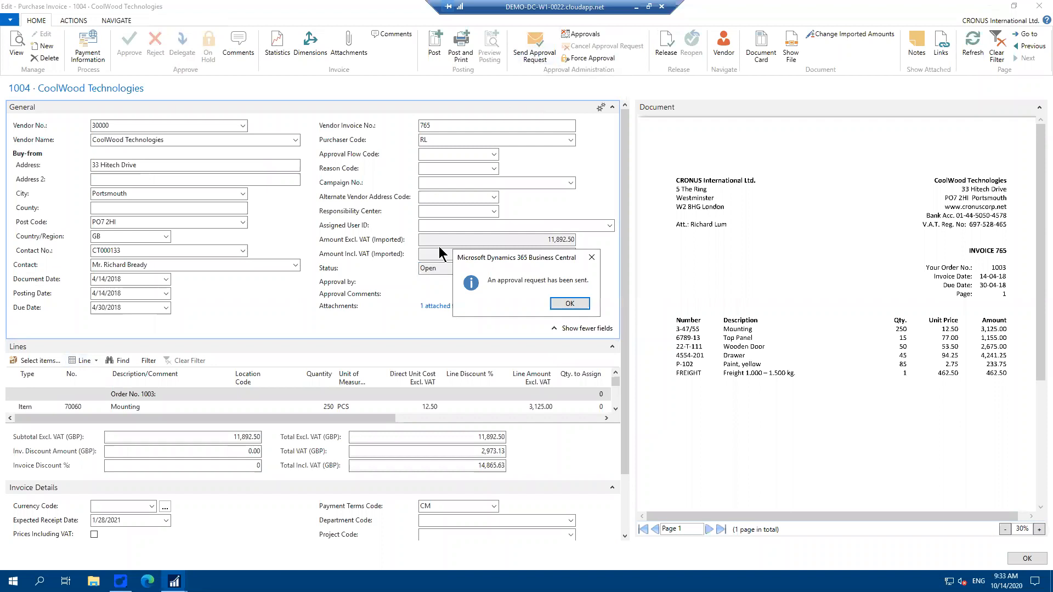
pyautogui.click(570, 304)
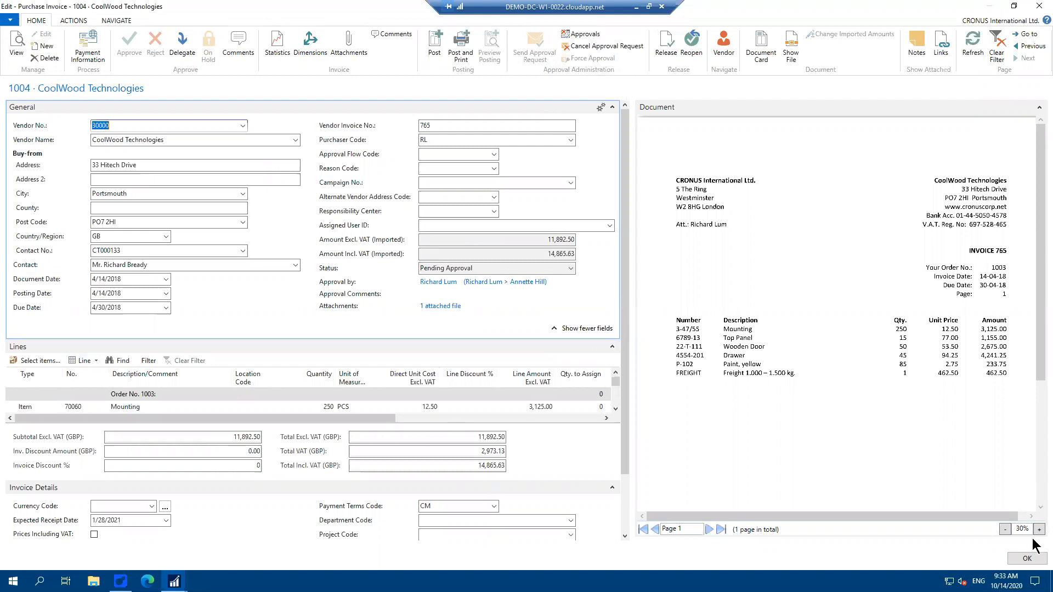
pyautogui.click(1026, 558)
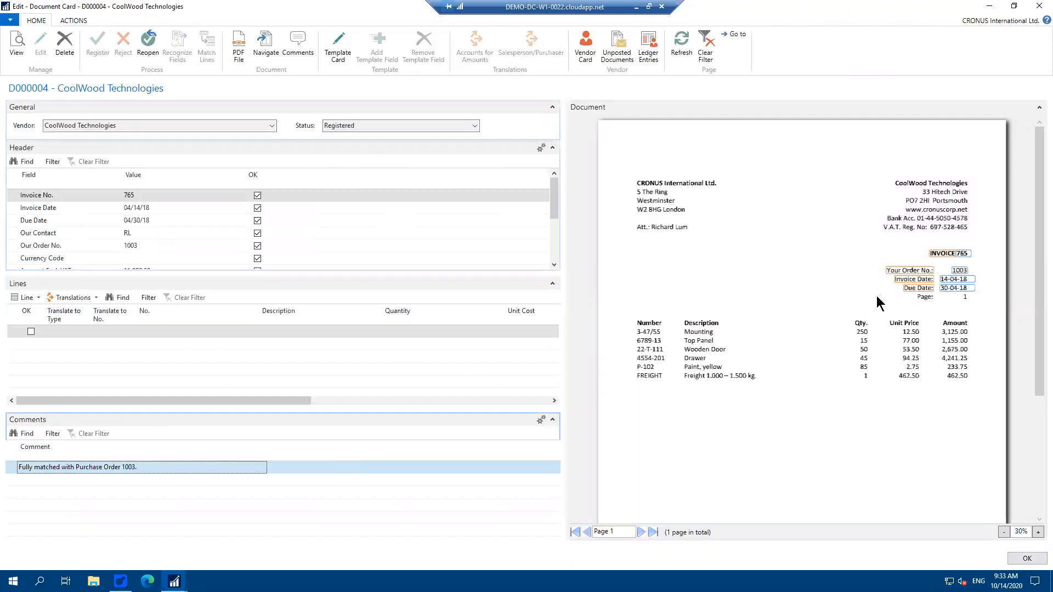
pyautogui.click(1018, 558)
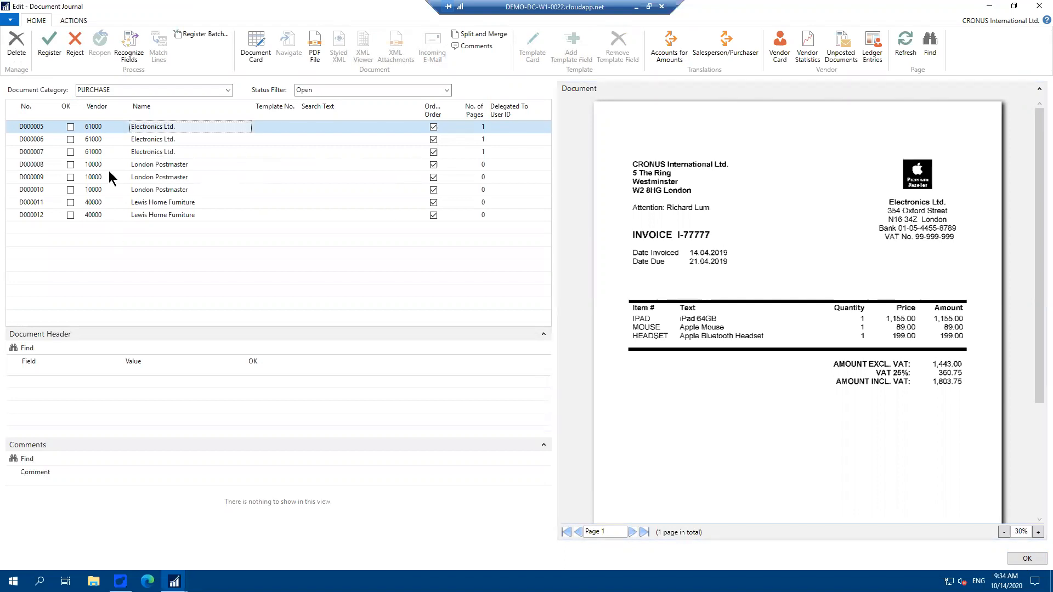
# - Open the document card of D000005 from Electronics Ltd., recognize its fields and check the captured Invoice No
pyautogui.click(256, 52)
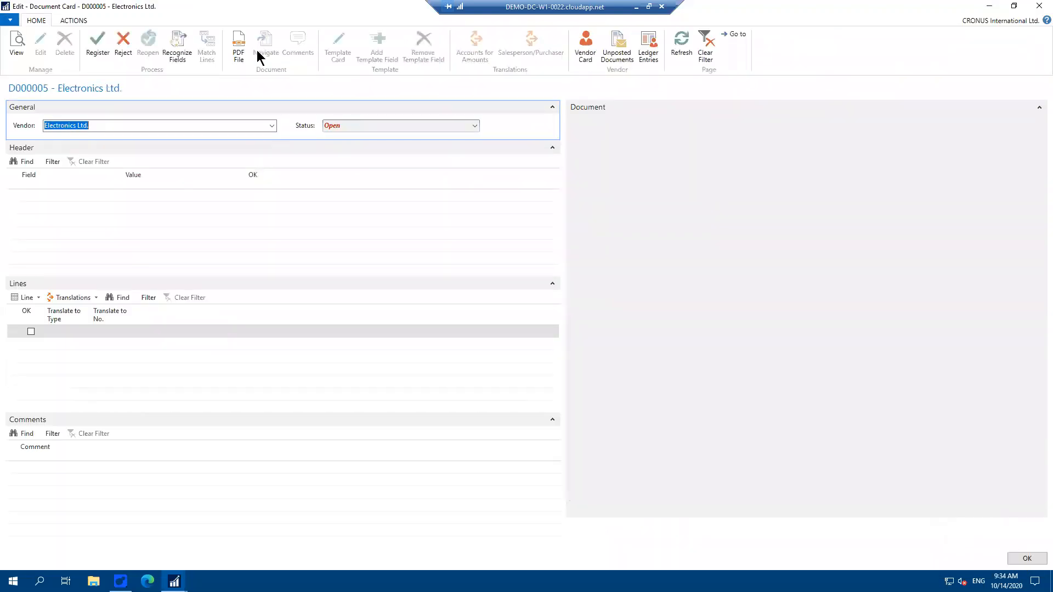
pyautogui.click(176, 49)
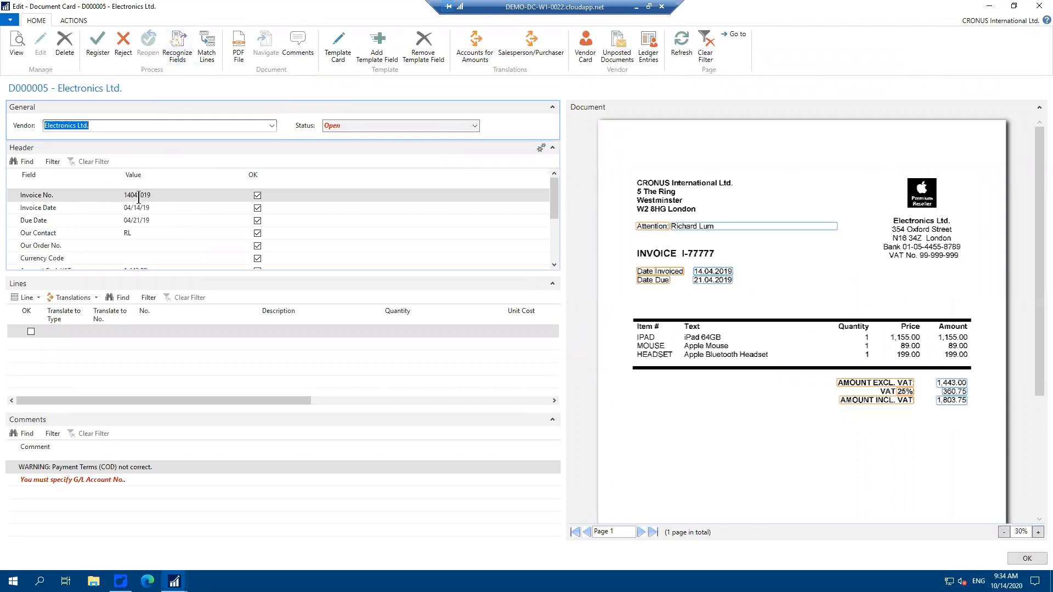
pyautogui.click(143, 208)
pyautogui.click(146, 195)
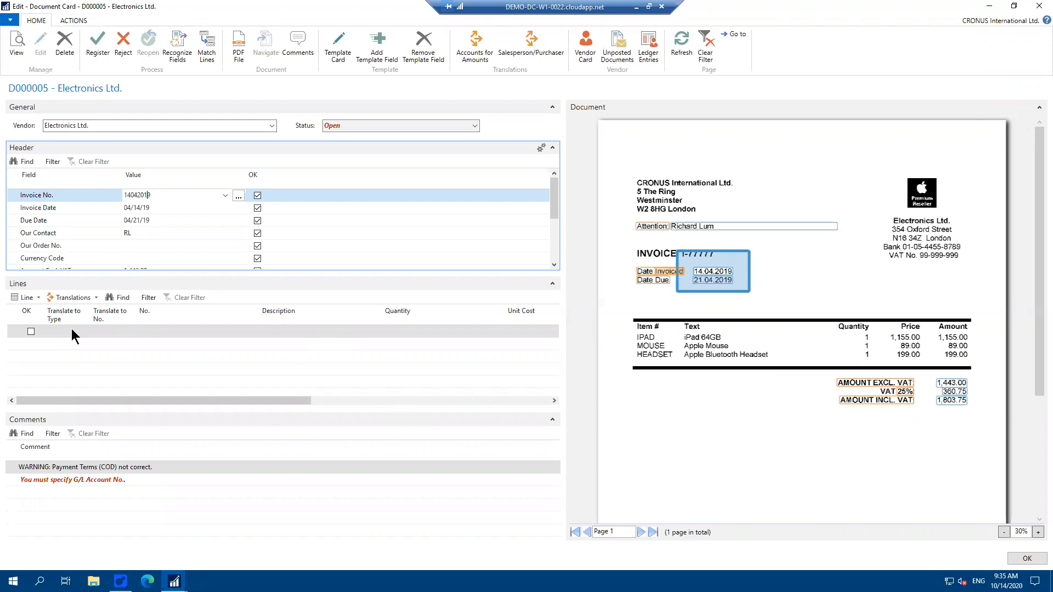
# - Capture the No. of the first line of D000005 from the Item # heading and IPAD value in the document image
pyautogui.click(140, 329)
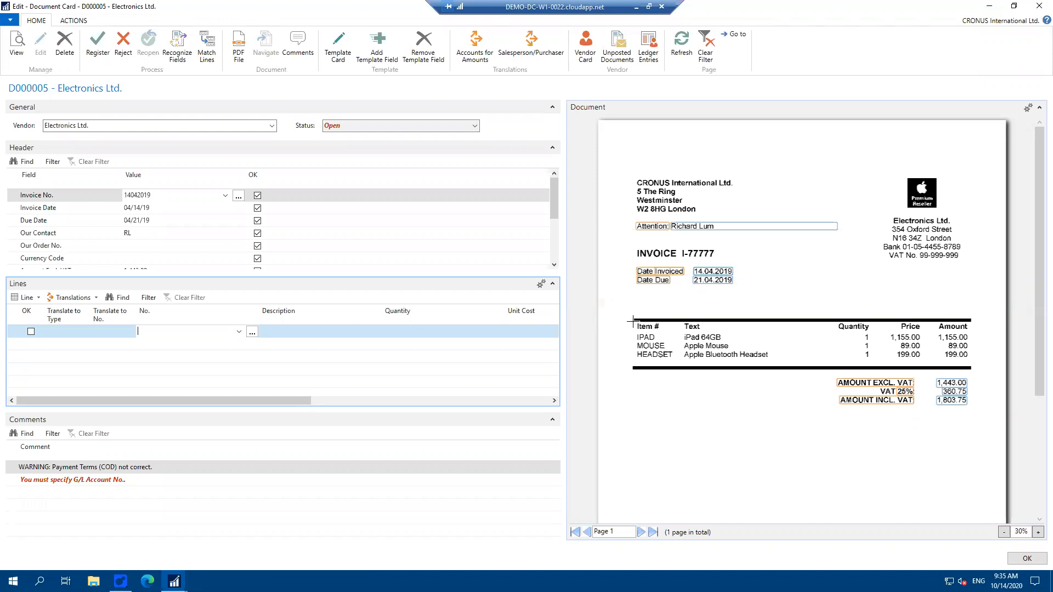
pyautogui.moveTo(634, 322); pyautogui.dragTo(679, 341)
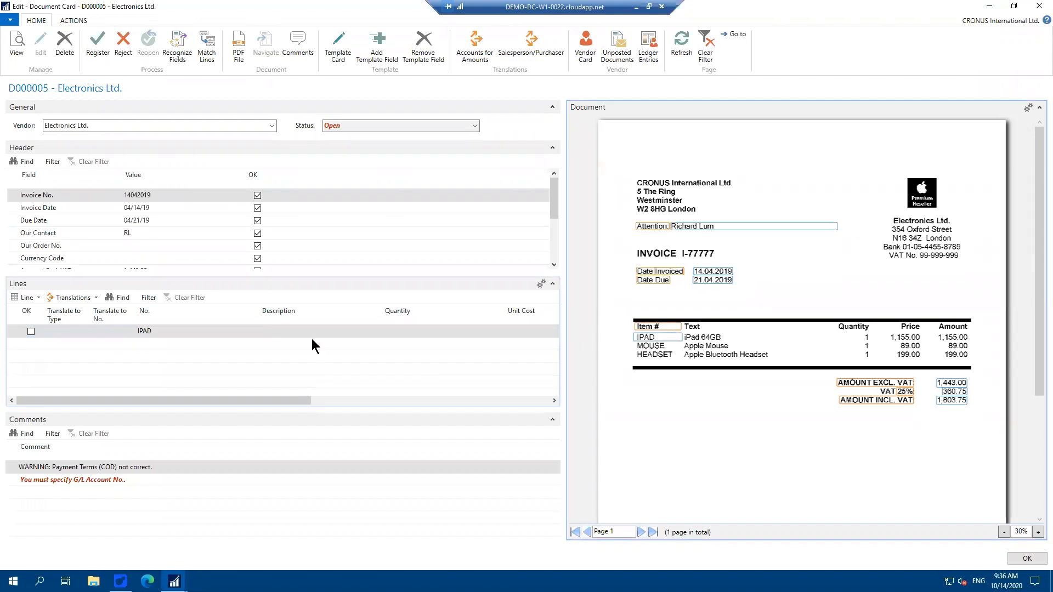
# - Capture the first line's Description from the Text heading and iPad 64GB, and its Quantity from the Quantity heading and value 1
pyautogui.click(279, 331)
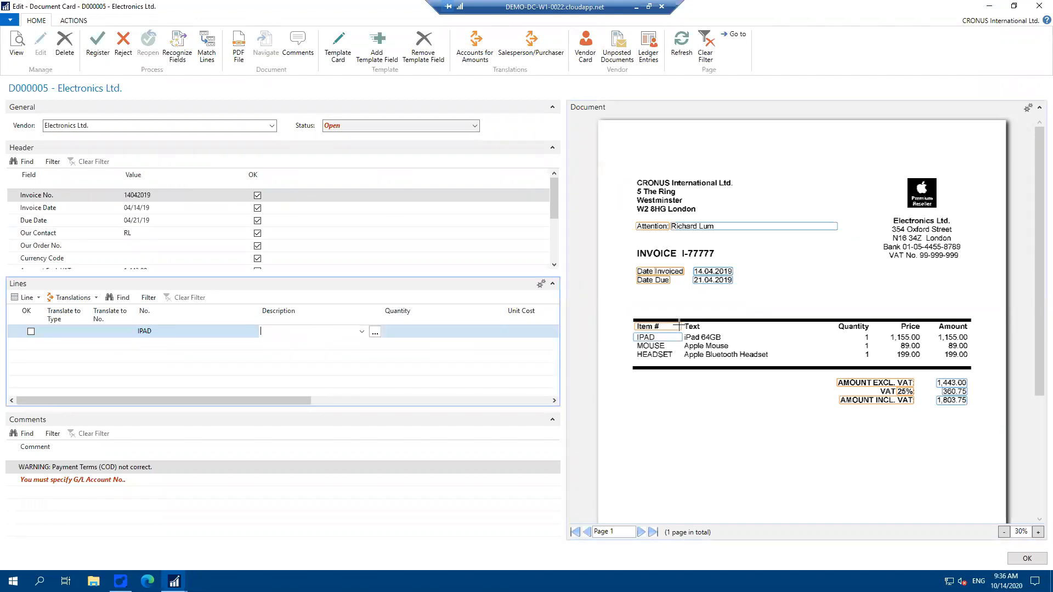
pyautogui.moveTo(684, 323); pyautogui.dragTo(783, 332)
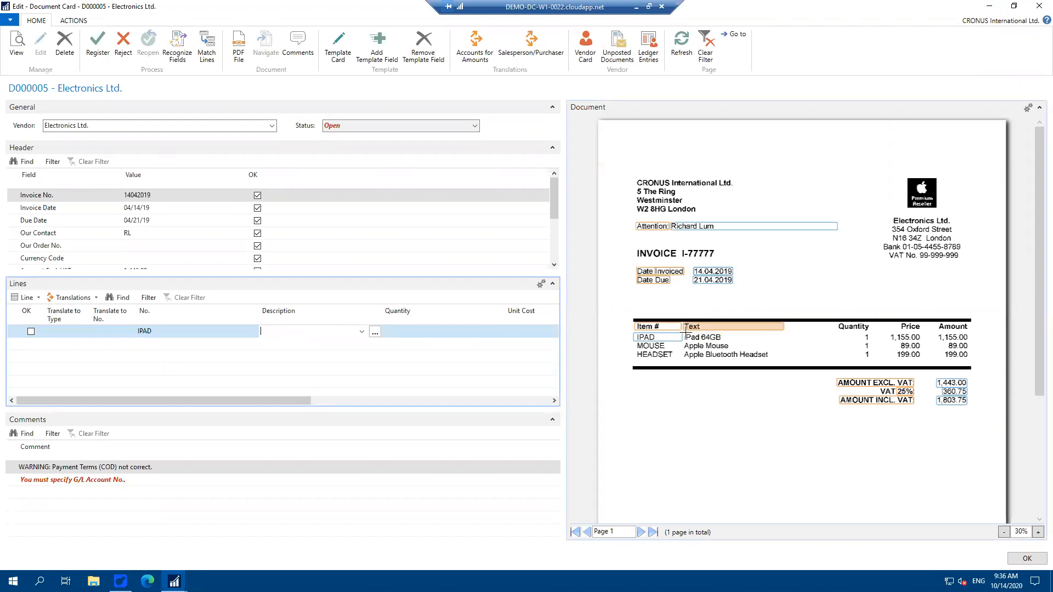
pyautogui.moveTo(683, 331); pyautogui.dragTo(786, 338)
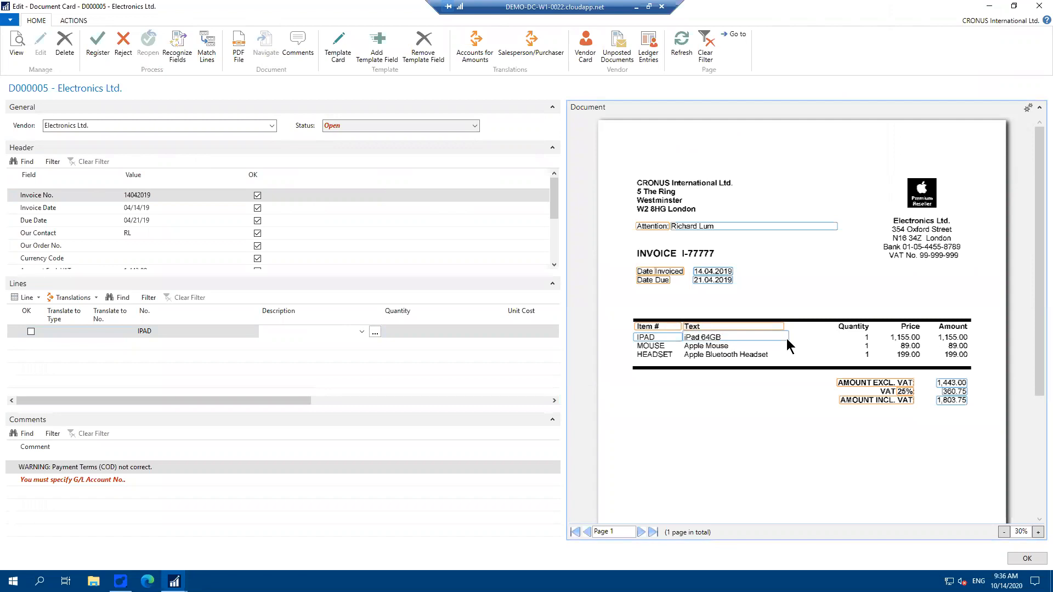
pyautogui.moveTo(292, 399); pyautogui.dragTo(312, 399)
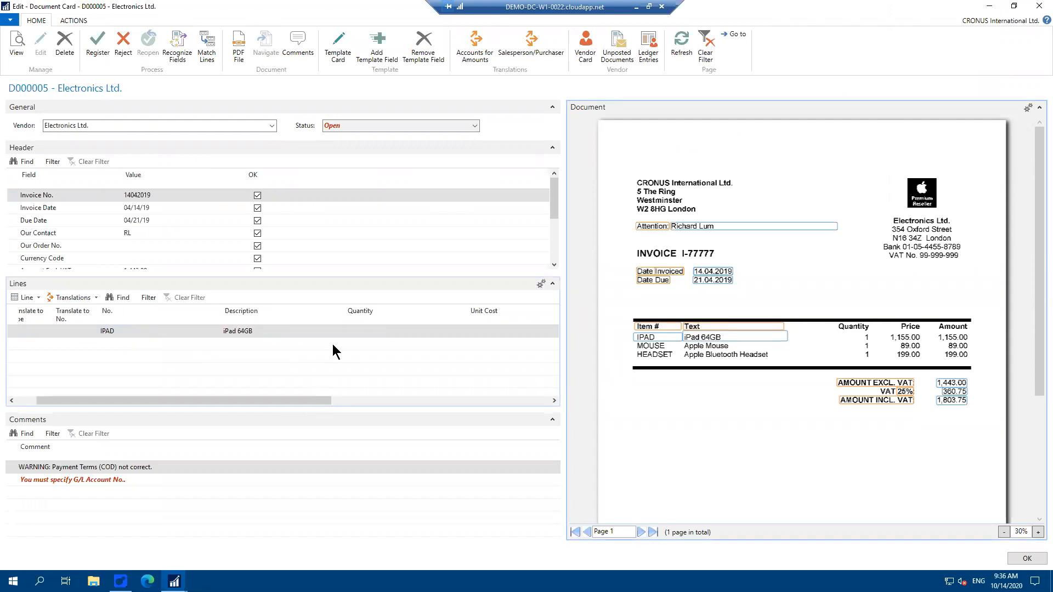
pyautogui.click(348, 329)
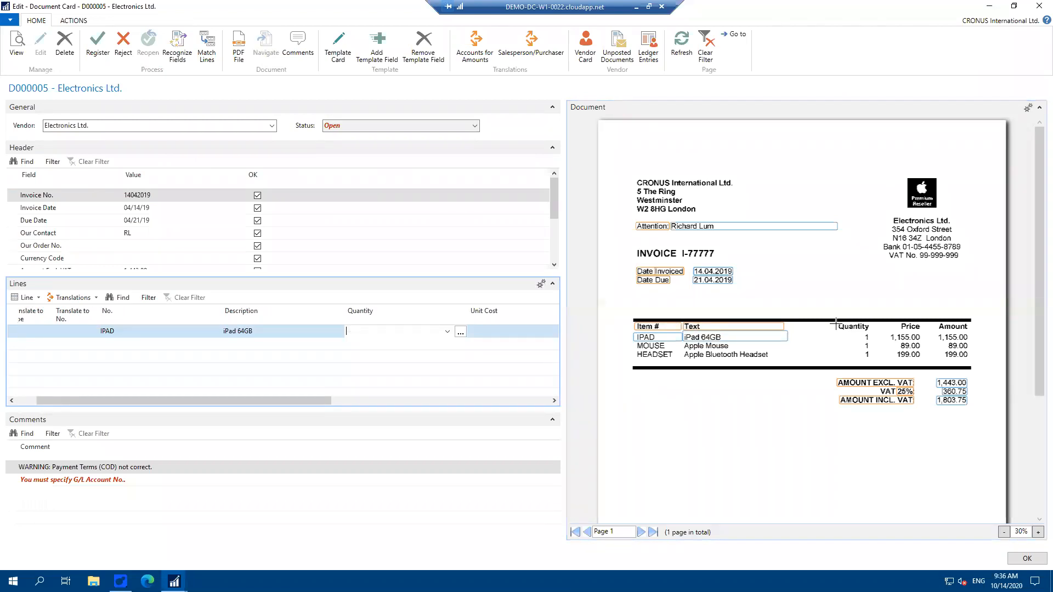
pyautogui.moveTo(874, 329)
pyautogui.mouseDown()
pyautogui.moveTo(835, 321)
pyautogui.moveTo(873, 340)
pyautogui.mouseUp()
# - Capture the first line's Unit Cost from the Price column and its Line Amount from the Amount column, both 1,155.00
pyautogui.moveTo(322, 400); pyautogui.dragTo(379, 400)
pyautogui.click(386, 334)
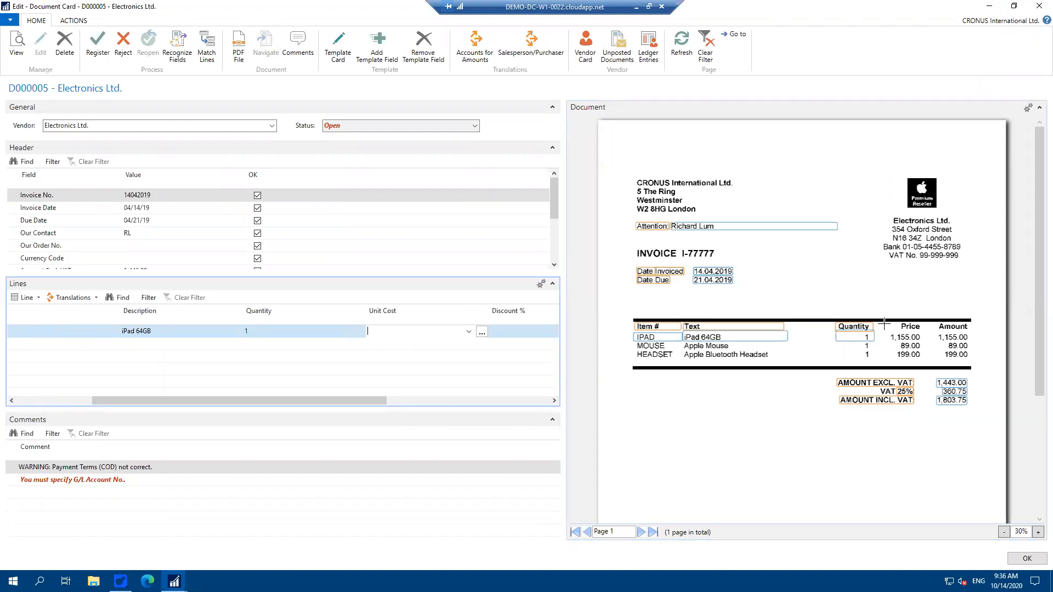
pyautogui.moveTo(884, 321)
pyautogui.mouseDown()
pyautogui.moveTo(924, 329)
pyautogui.moveTo(918, 341)
pyautogui.mouseUp()
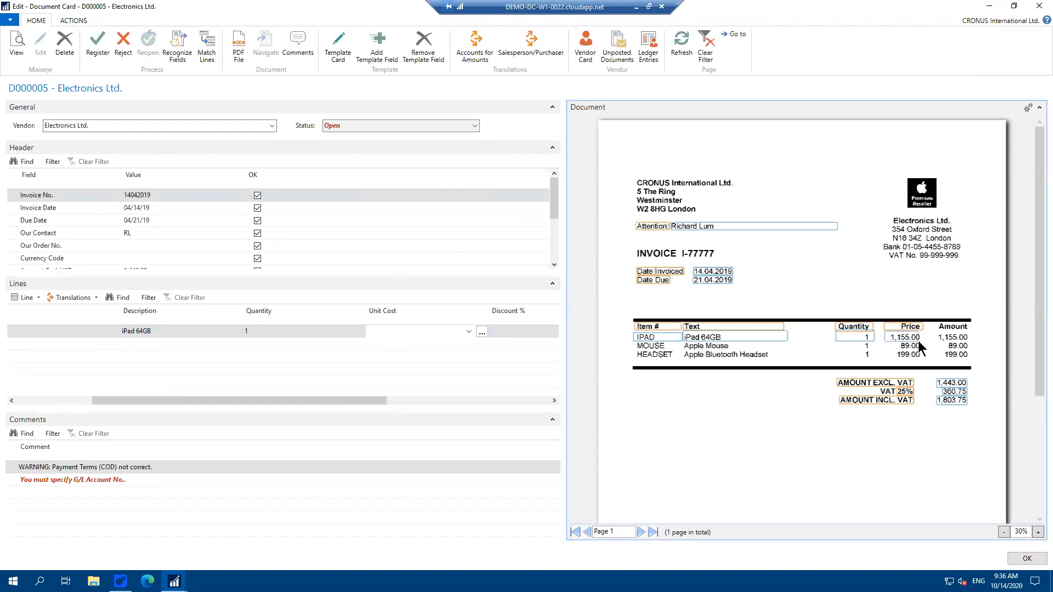
pyautogui.moveTo(381, 401); pyautogui.dragTo(537, 393)
pyautogui.click(464, 332)
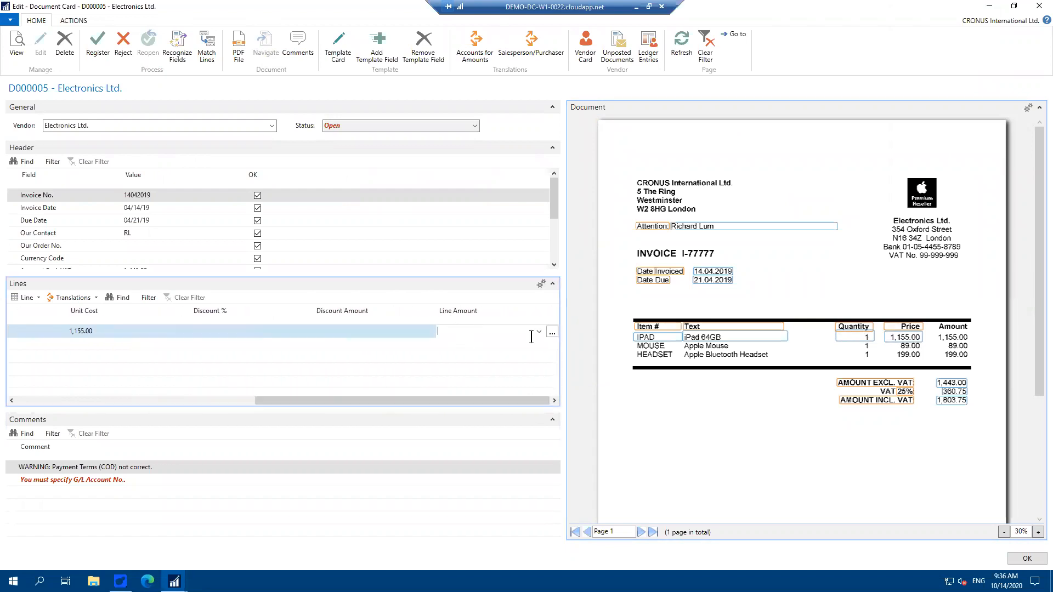
pyautogui.moveTo(931, 322)
pyautogui.mouseDown()
pyautogui.moveTo(972, 331)
pyautogui.moveTo(957, 338)
pyautogui.moveTo(970, 341)
pyautogui.mouseUp()
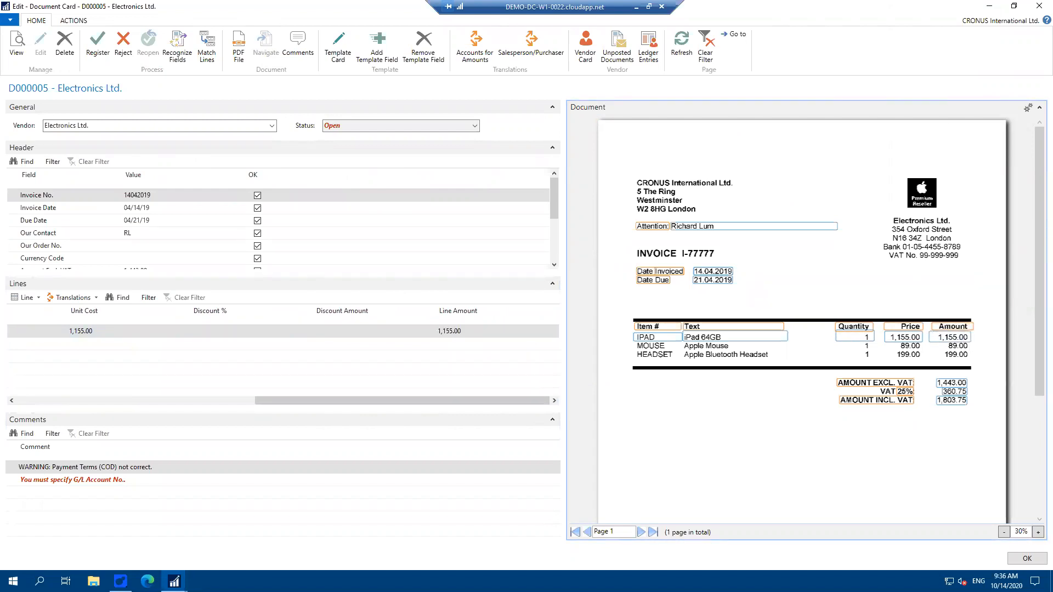
# - Recognize the fields of D000005 again and check the source areas of the IPAD line's No., Description and Quantity in the document image
pyautogui.click(178, 53)
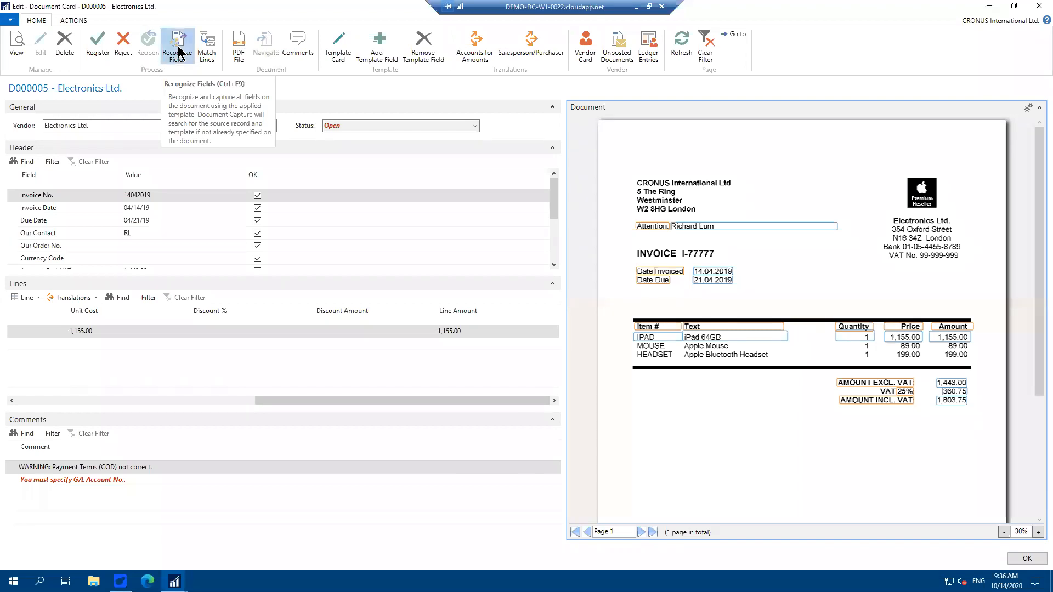
pyautogui.moveTo(384, 396); pyautogui.dragTo(78, 393)
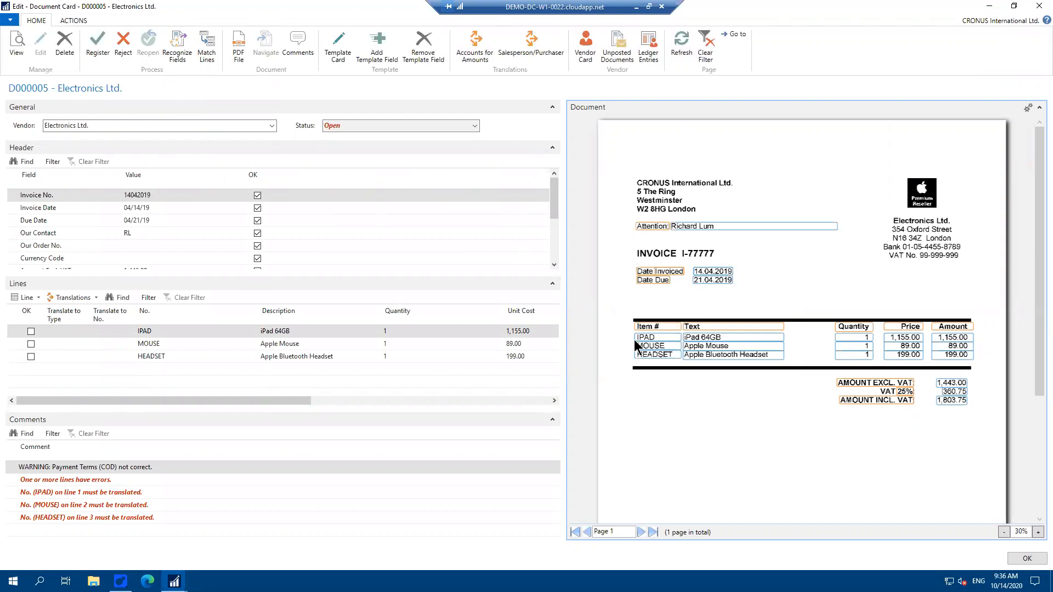
pyautogui.click(169, 330)
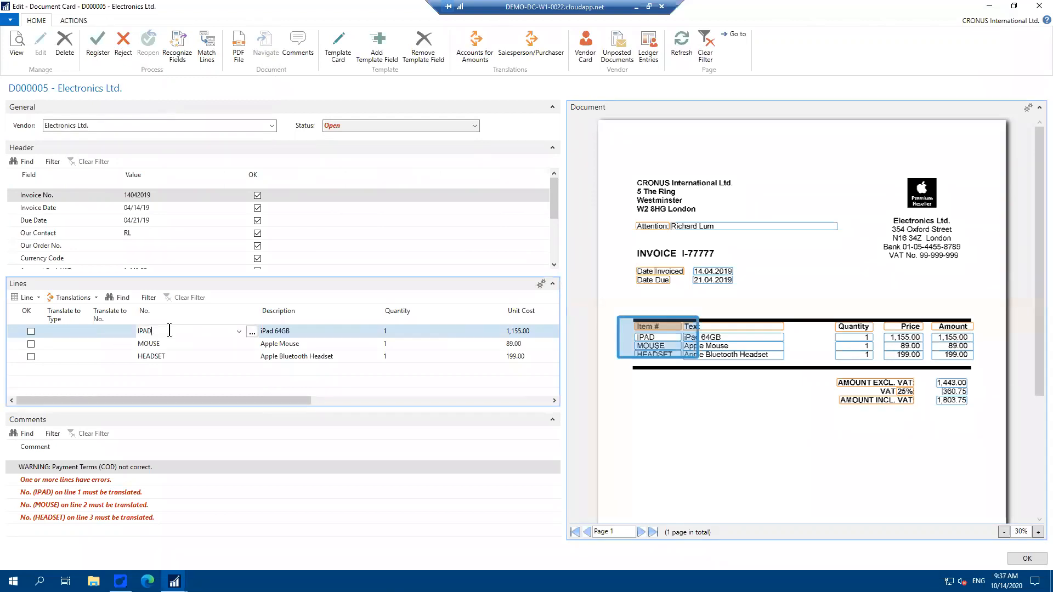
pyautogui.click(286, 331)
pyautogui.press('Tab')
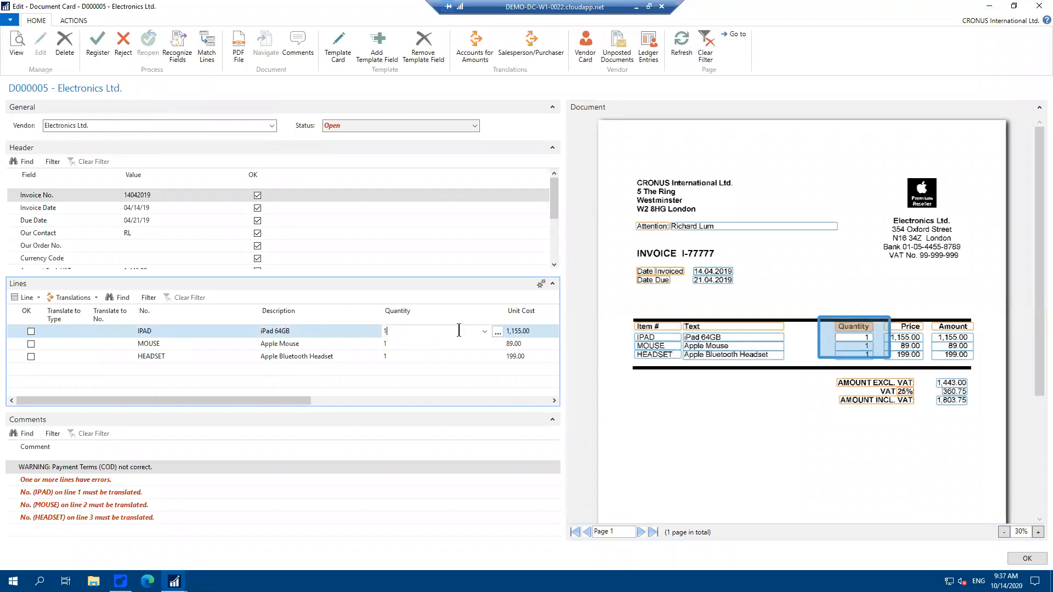
pyautogui.click(169, 328)
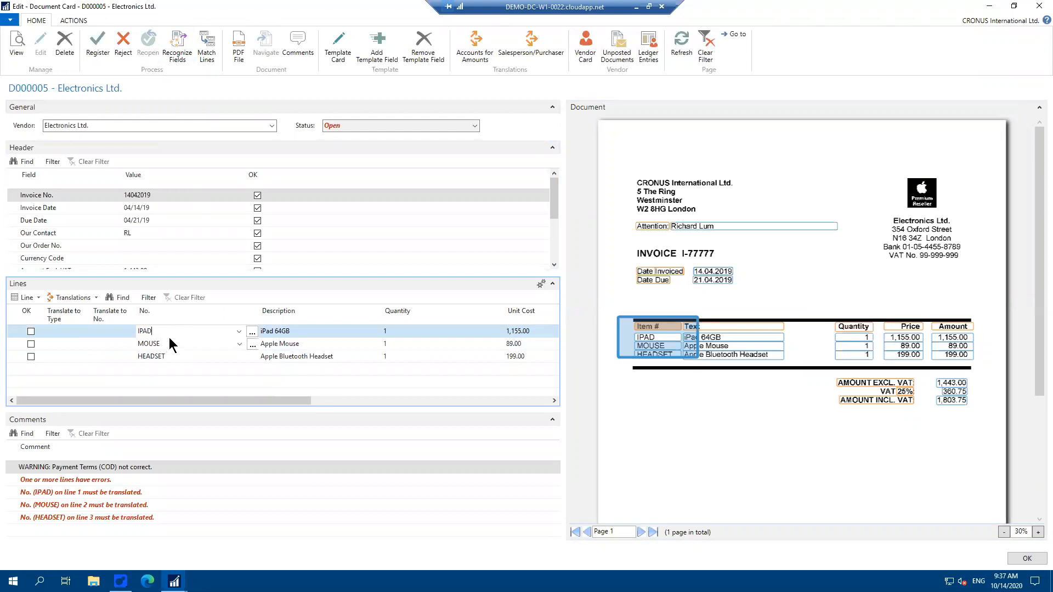
pyautogui.click(60, 330)
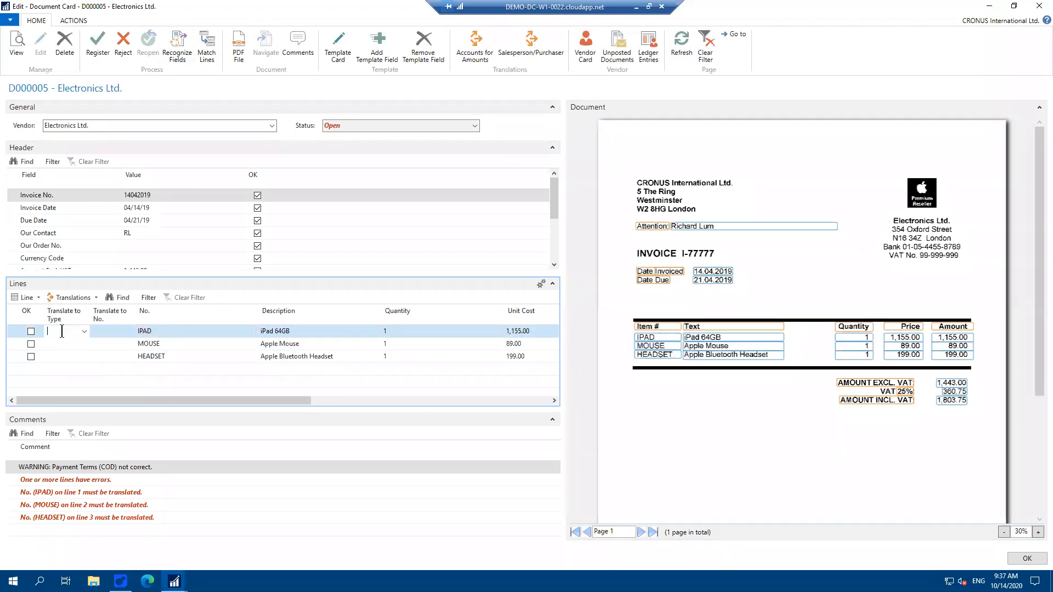
pyautogui.click(181, 329)
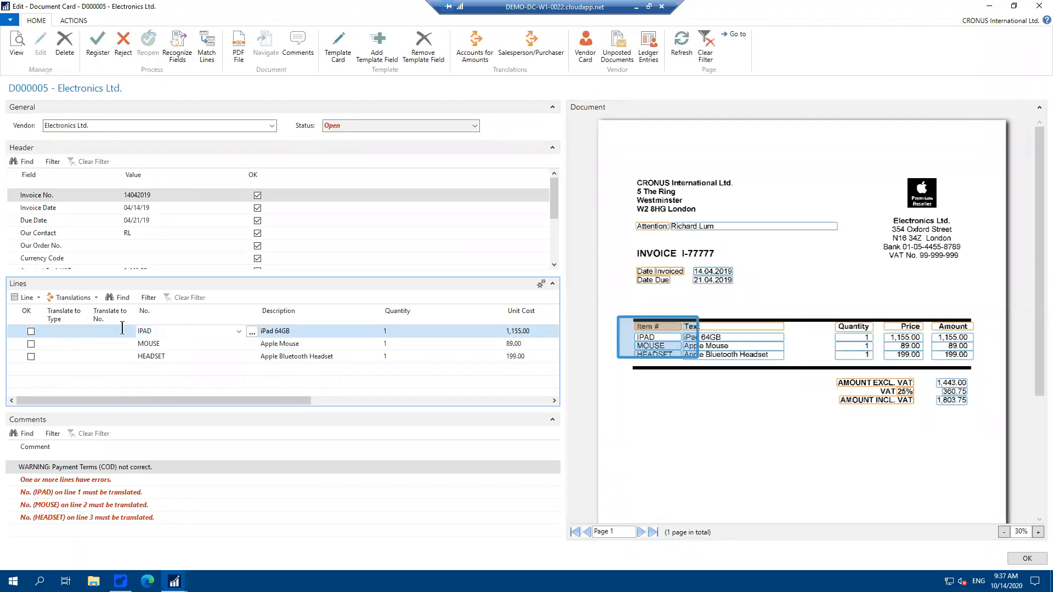
# - Translate the IPAD line to type Item and No. 1000
pyautogui.click(66, 329)
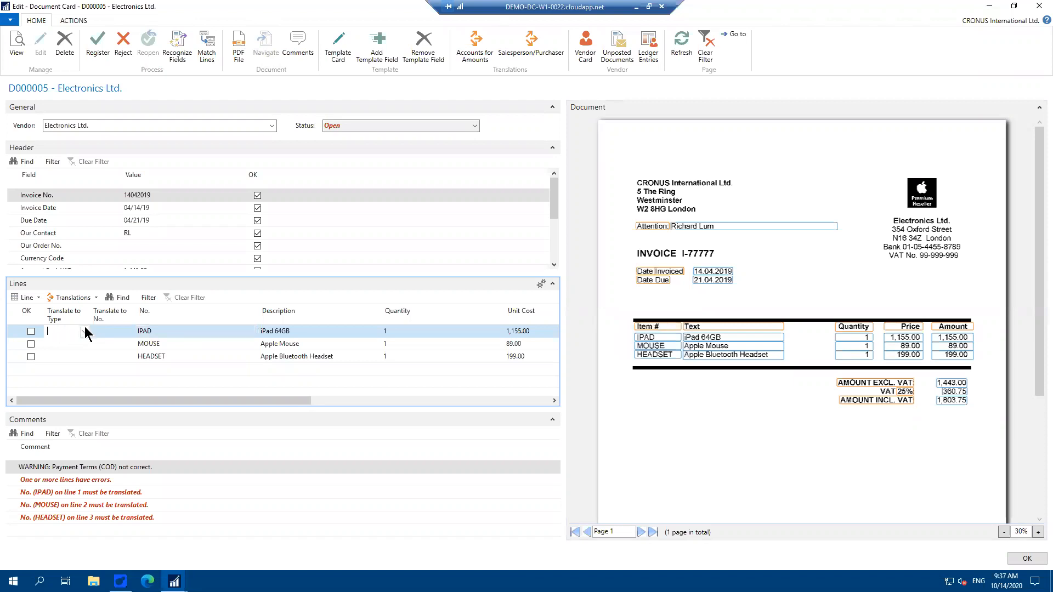
pyautogui.click(85, 330)
pyautogui.click(107, 331)
pyautogui.write('1000')
pyautogui.press('Tab')
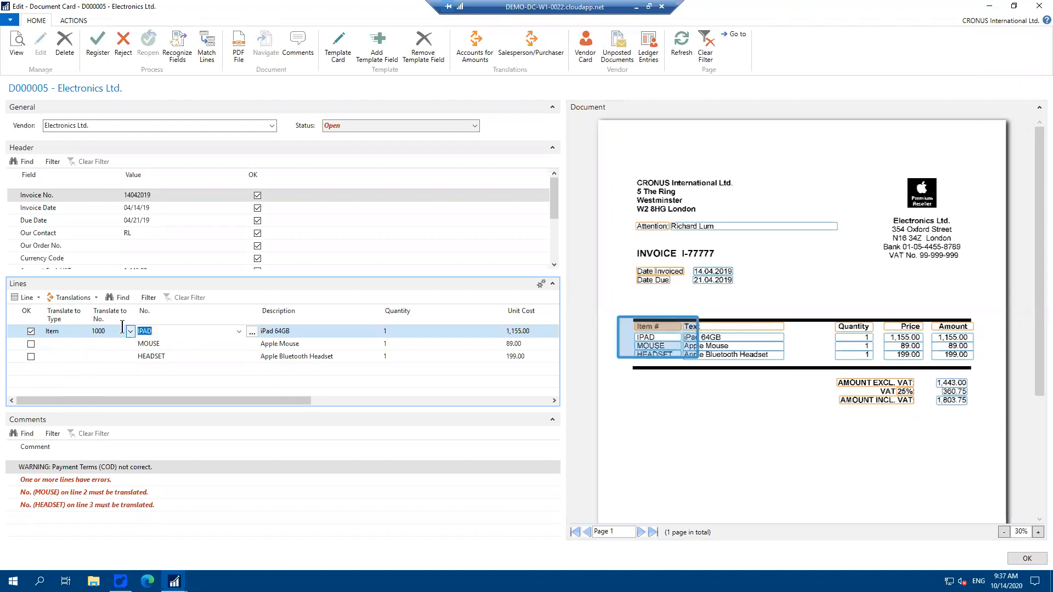
pyautogui.click(53, 342)
pyautogui.click(147, 330)
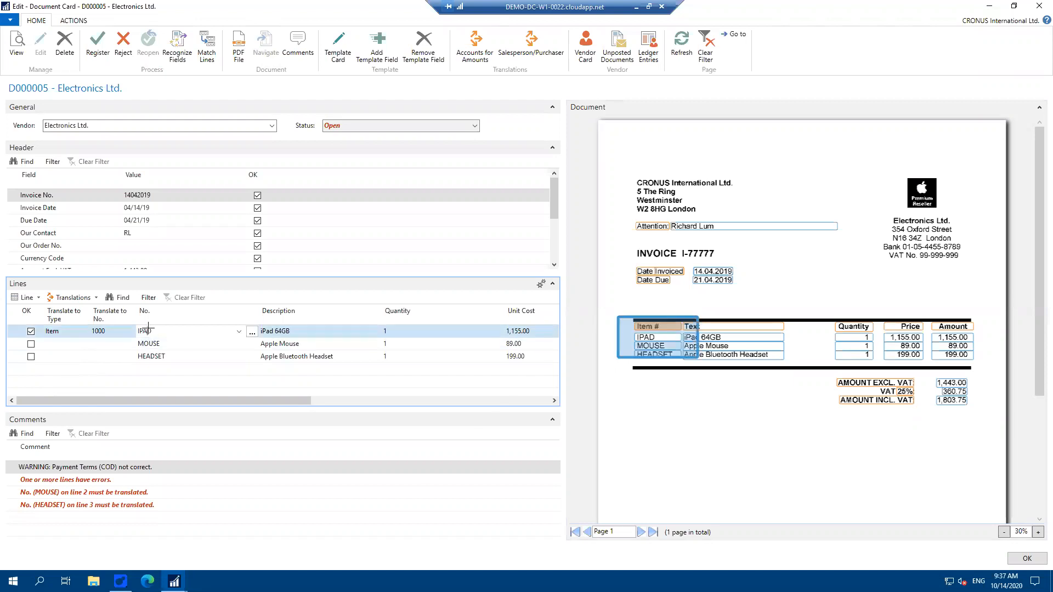
# - Translate the MOUSE line to type G/L Account and No. 8330
pyautogui.click(57, 342)
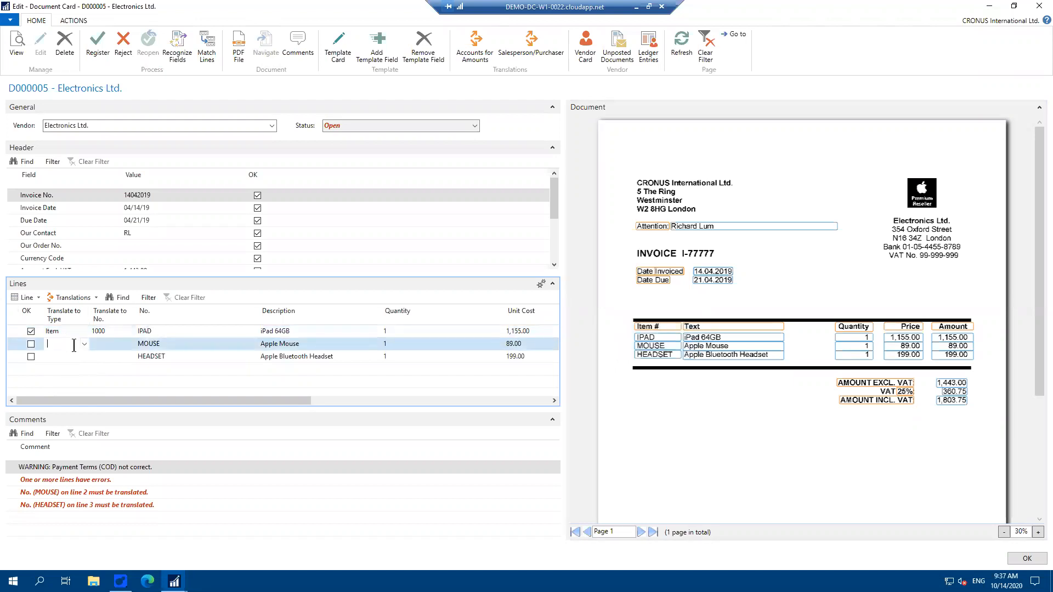
pyautogui.click(84, 344)
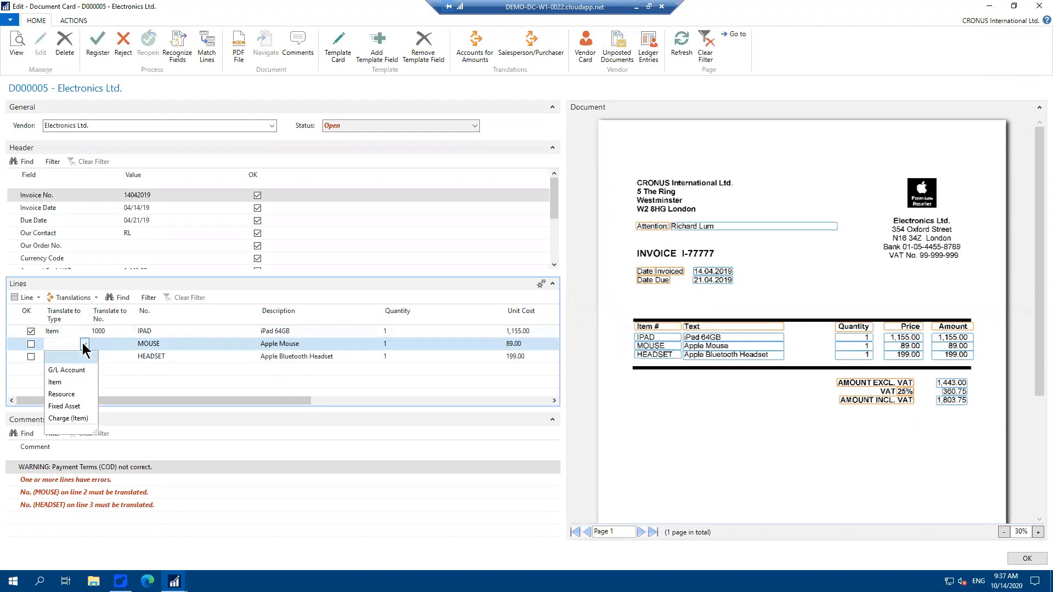
pyautogui.click(74, 370)
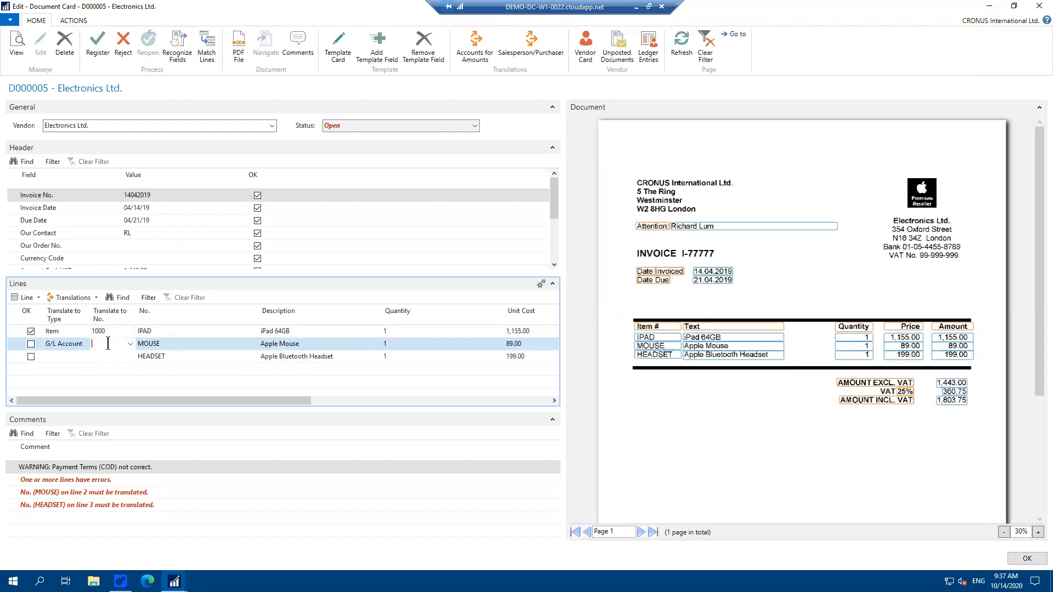
pyautogui.write('8330')
pyautogui.press('Tab')
# - Translate the HEADSET line to type Item and No. 70000
pyautogui.click(58, 354)
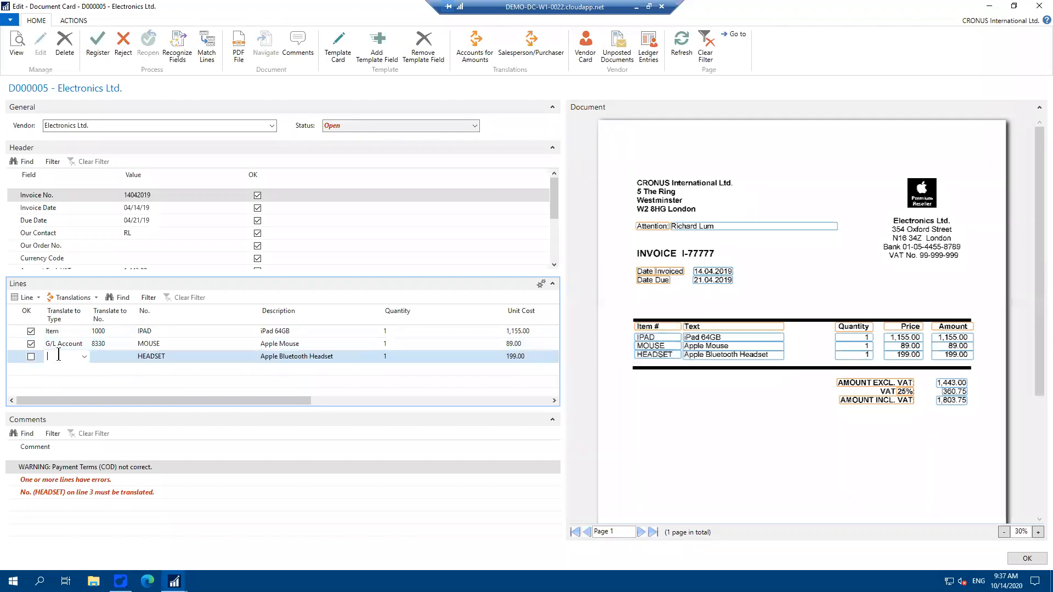
pyautogui.click(85, 355)
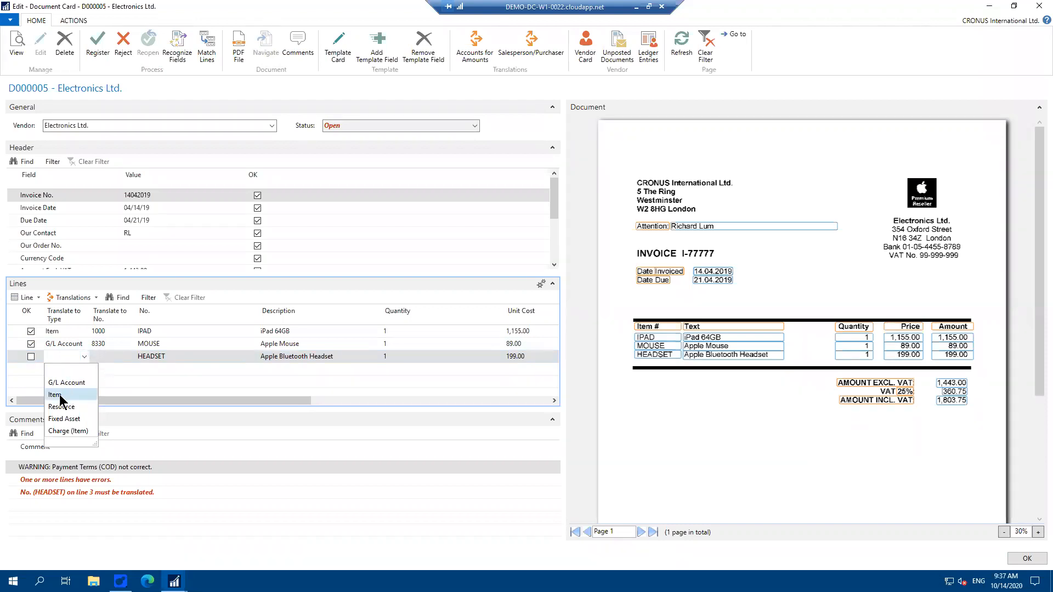
pyautogui.click(59, 395)
pyautogui.click(97, 356)
pyautogui.write('70000')
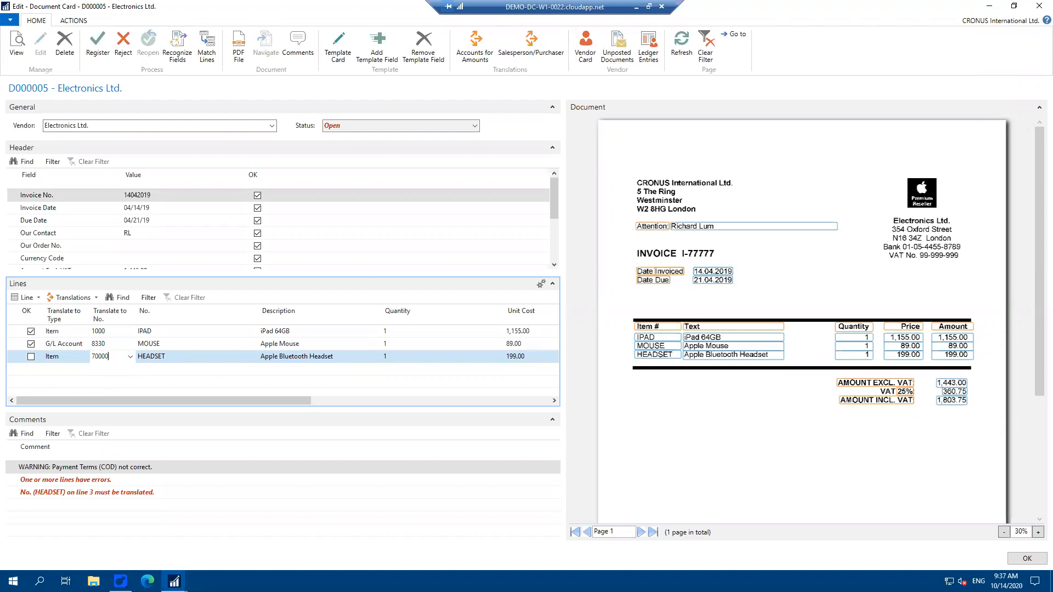
pyautogui.press('Tab')
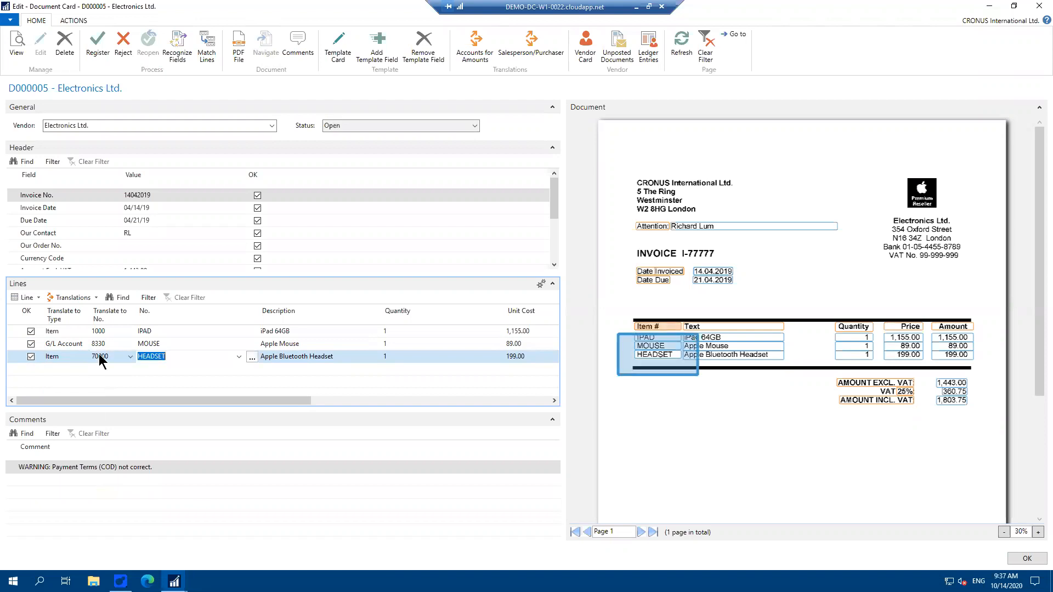
# - Review the translated numbers of the HEADSET, MOUSE and IPAD lines and the payment terms comment
pyautogui.click(102, 357)
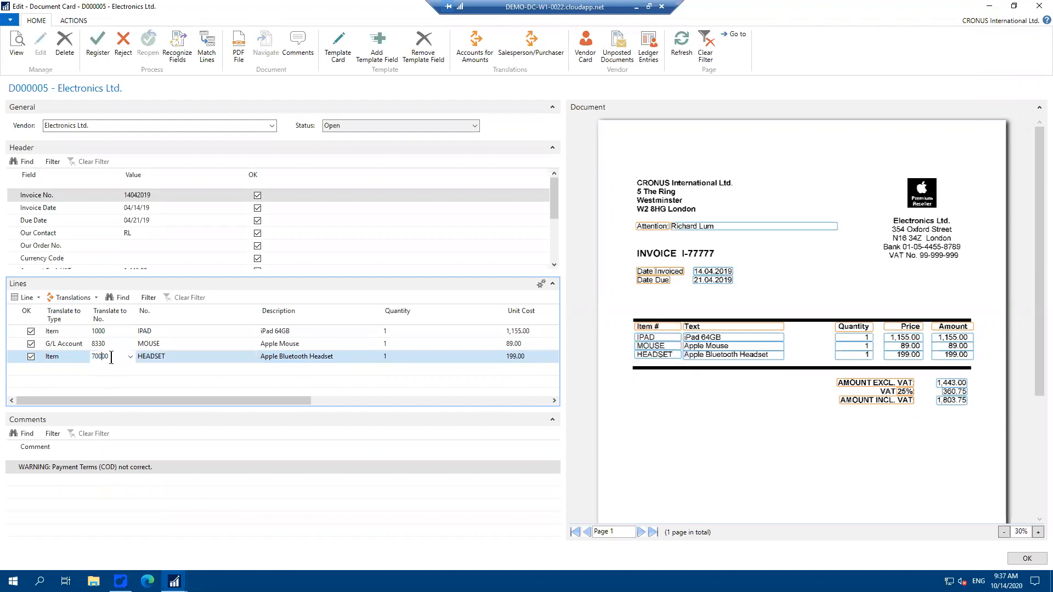
pyautogui.moveTo(109, 357); pyautogui.dragTo(89, 354)
pyautogui.click(112, 354)
pyautogui.click(114, 343)
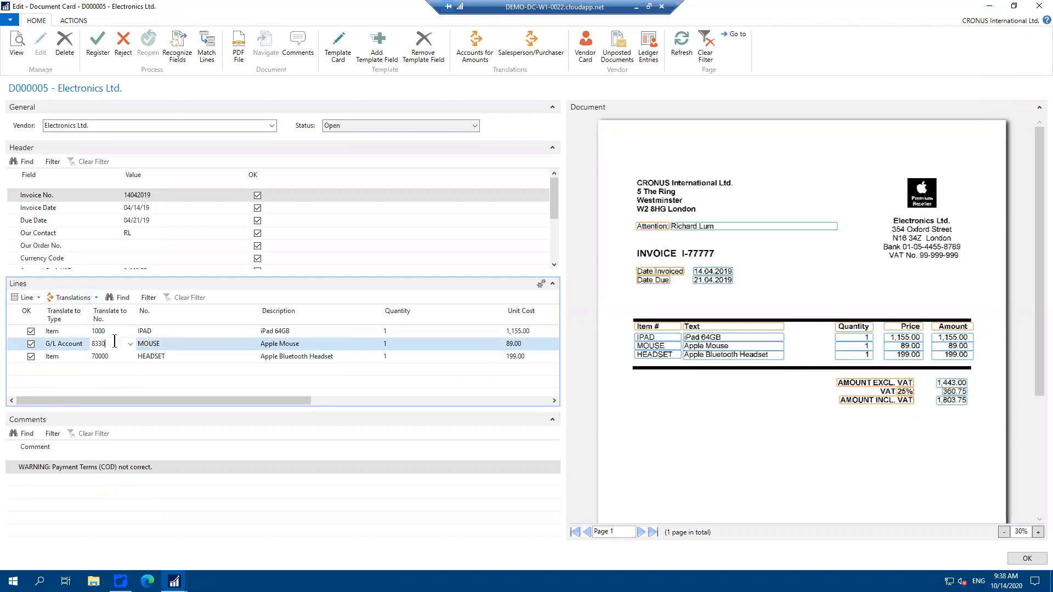
pyautogui.click(114, 331)
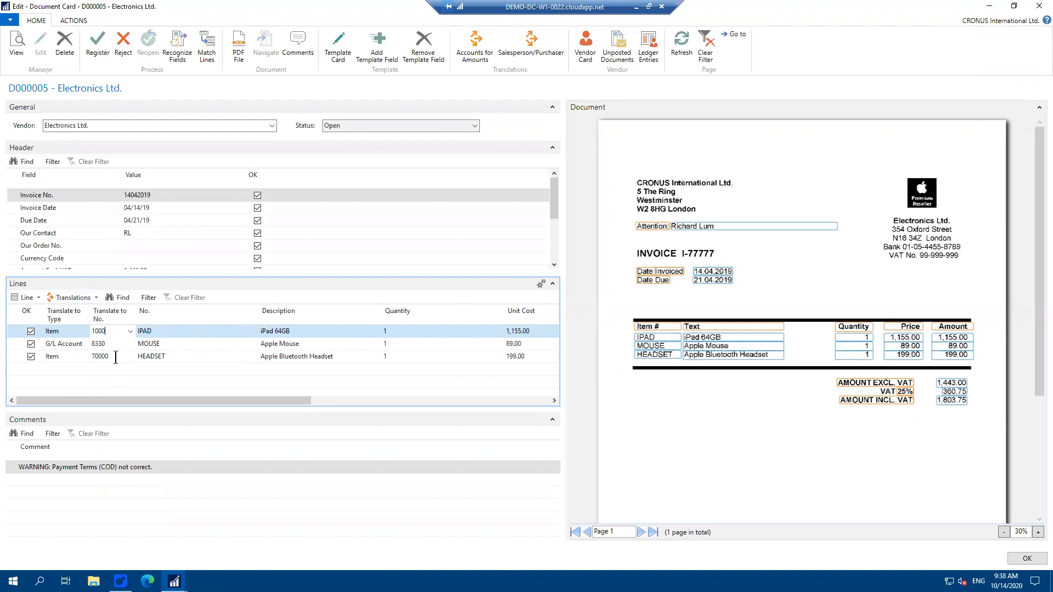
pyautogui.click(109, 342)
pyautogui.click(109, 332)
pyautogui.click(99, 468)
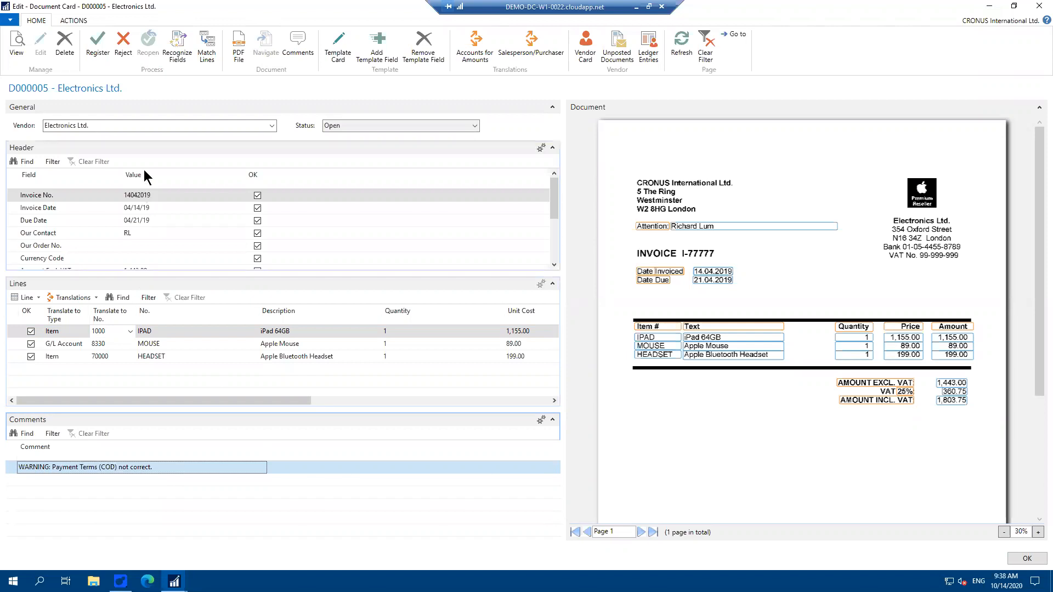
# - Register document D000005, review the general details of its purchase invoice, send it for approval and return to the document card
pyautogui.click(98, 44)
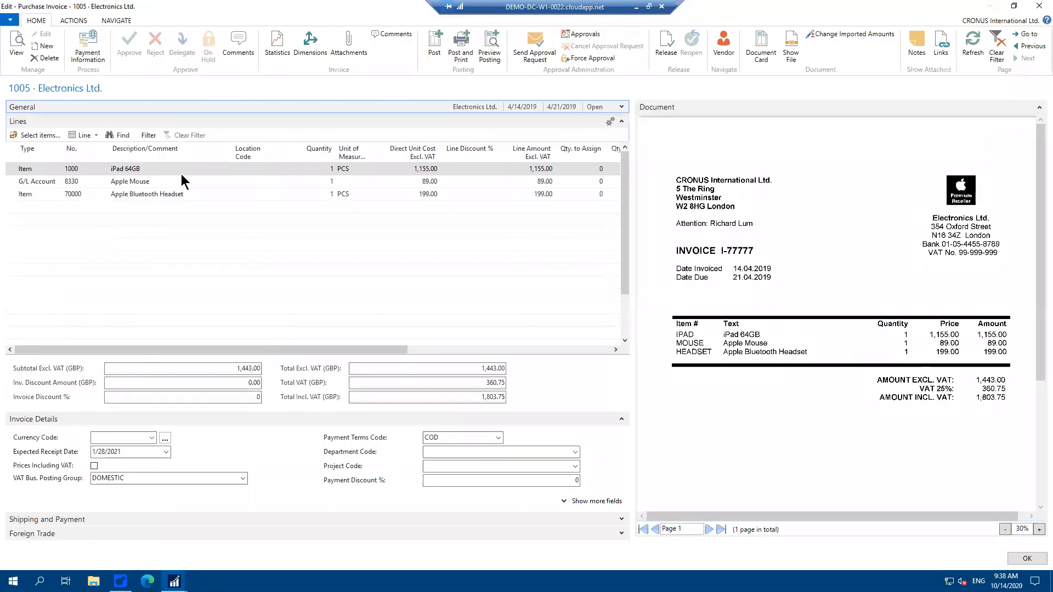
pyautogui.click(621, 107)
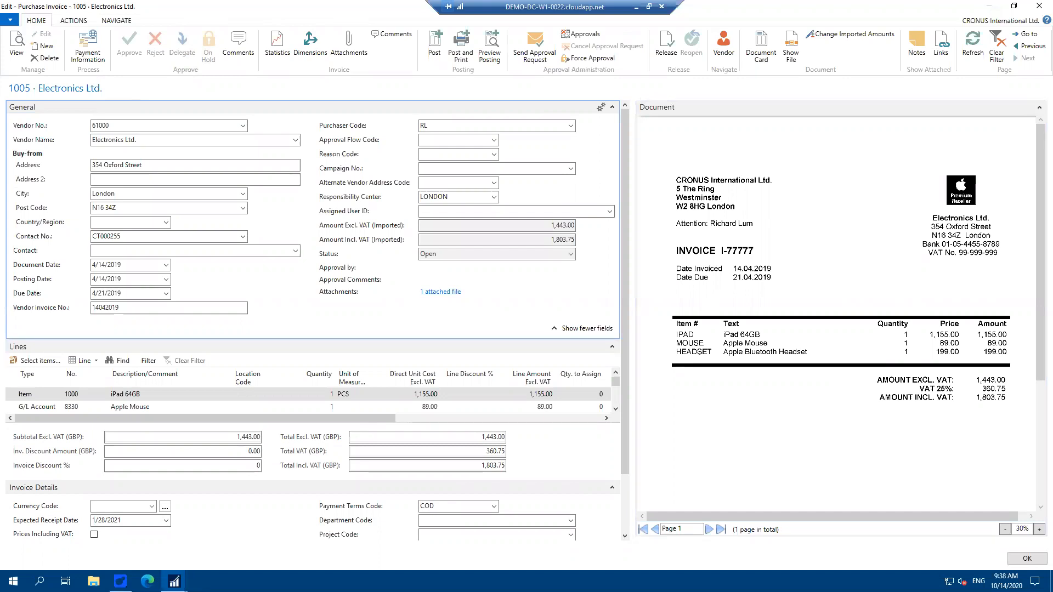
pyautogui.click(535, 45)
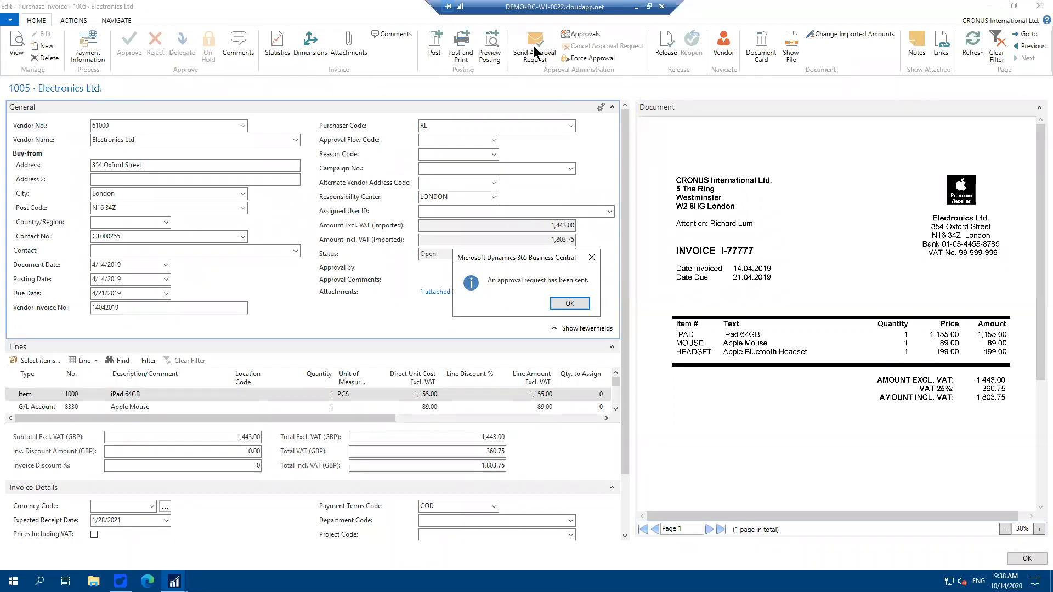
pyautogui.click(568, 304)
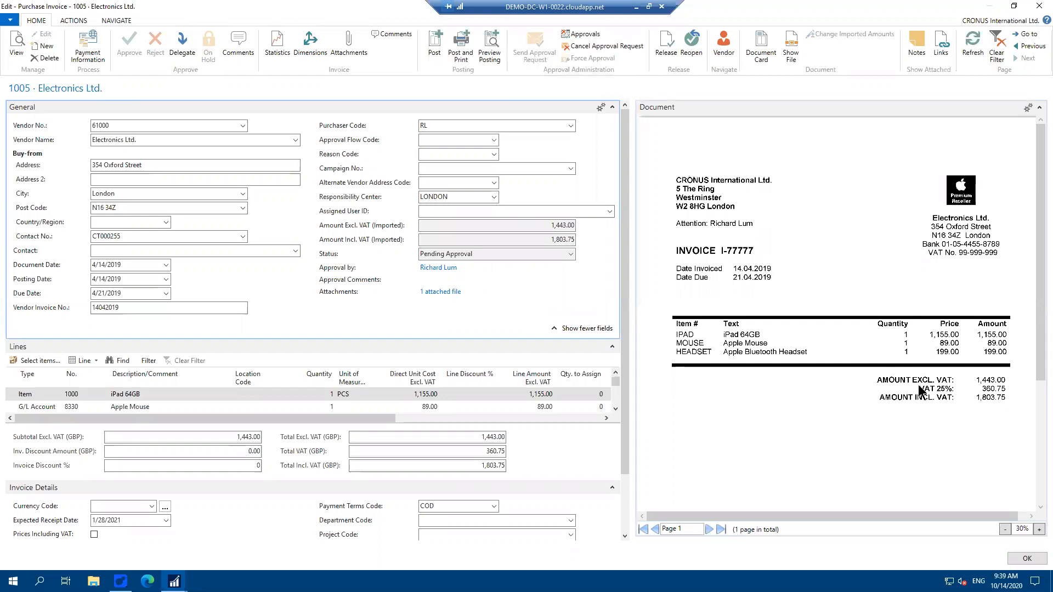
pyautogui.click(1026, 560)
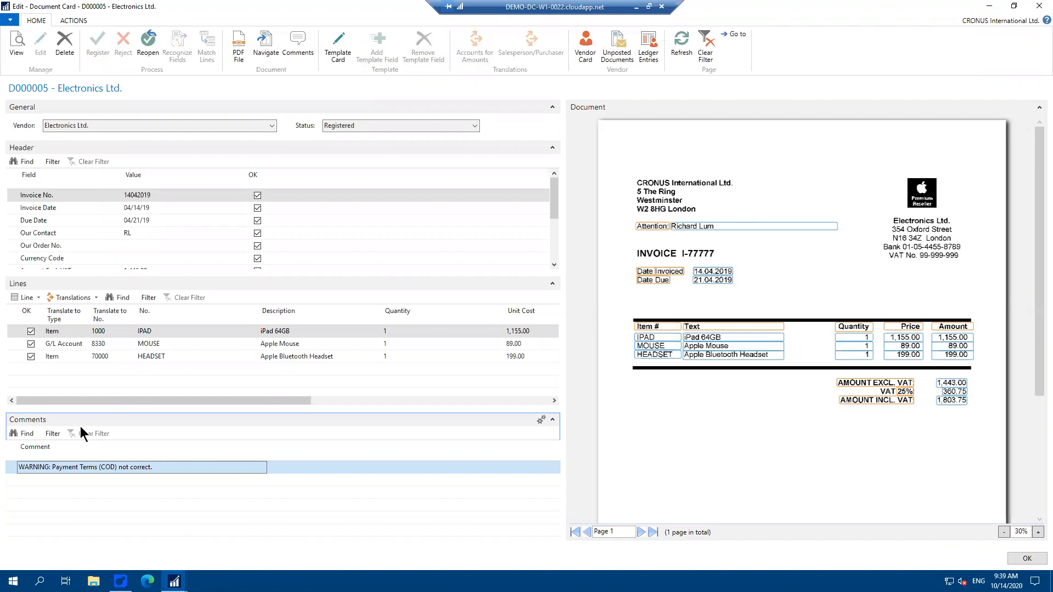
# - Close the document card and the document journal to return to the Role Center
pyautogui.click(1011, 557)
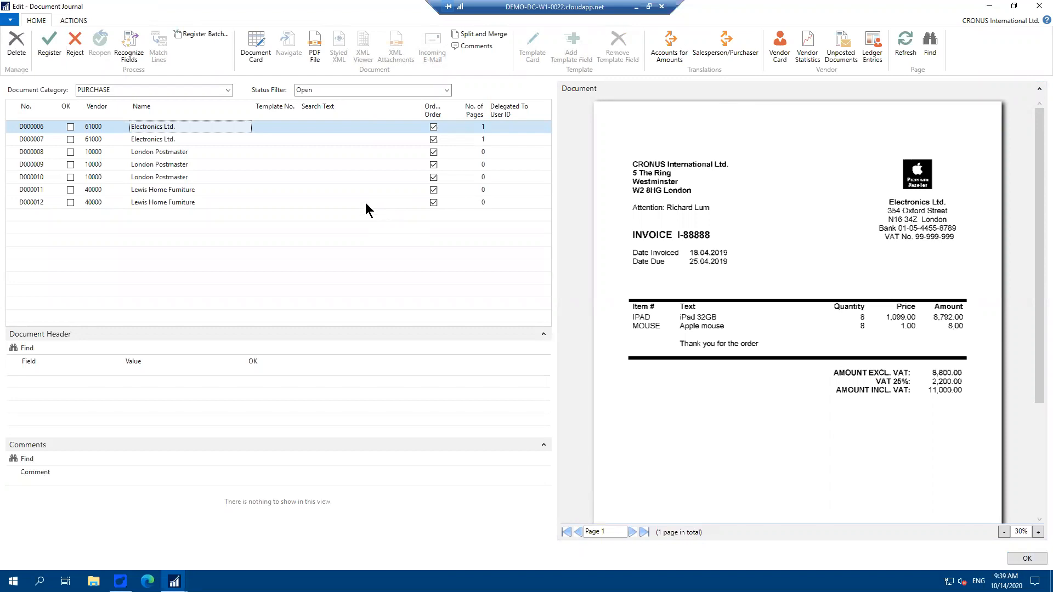
pyautogui.click(1026, 559)
pyautogui.click(459, 22)
pyautogui.click(159, 60)
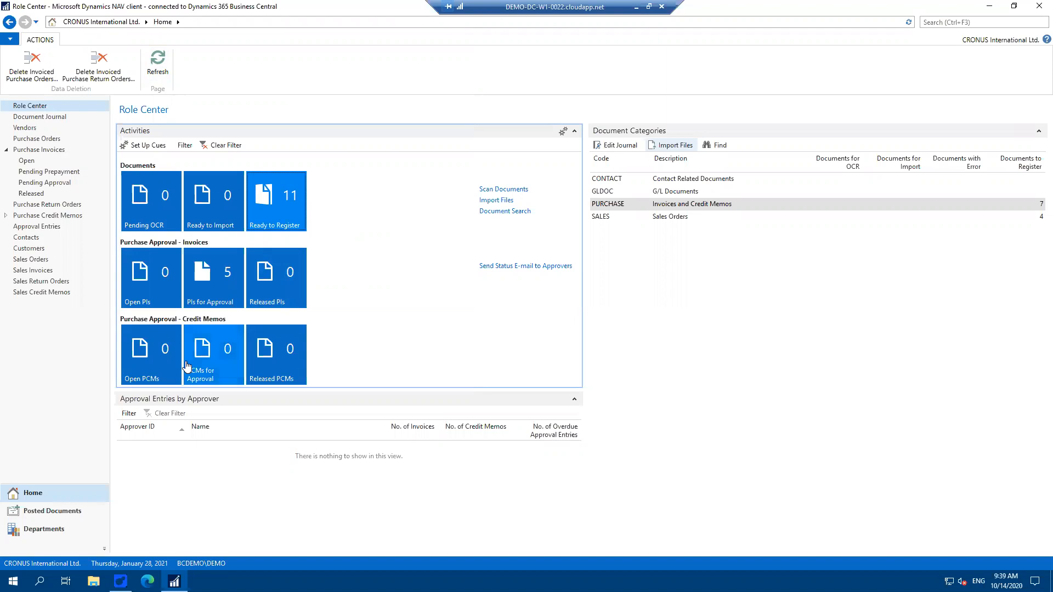
# - Switch to the Continia Demo System launcher and start the Web Approval Portal in a maximized window
pyautogui.moveTo(121, 581)
pyautogui.click(121, 529)
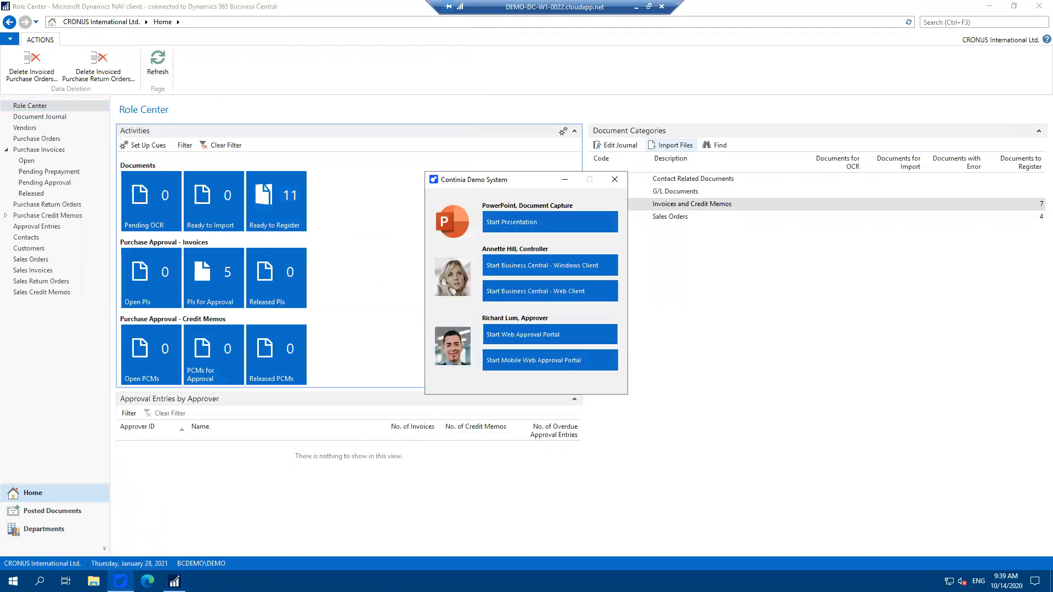
pyautogui.click(533, 335)
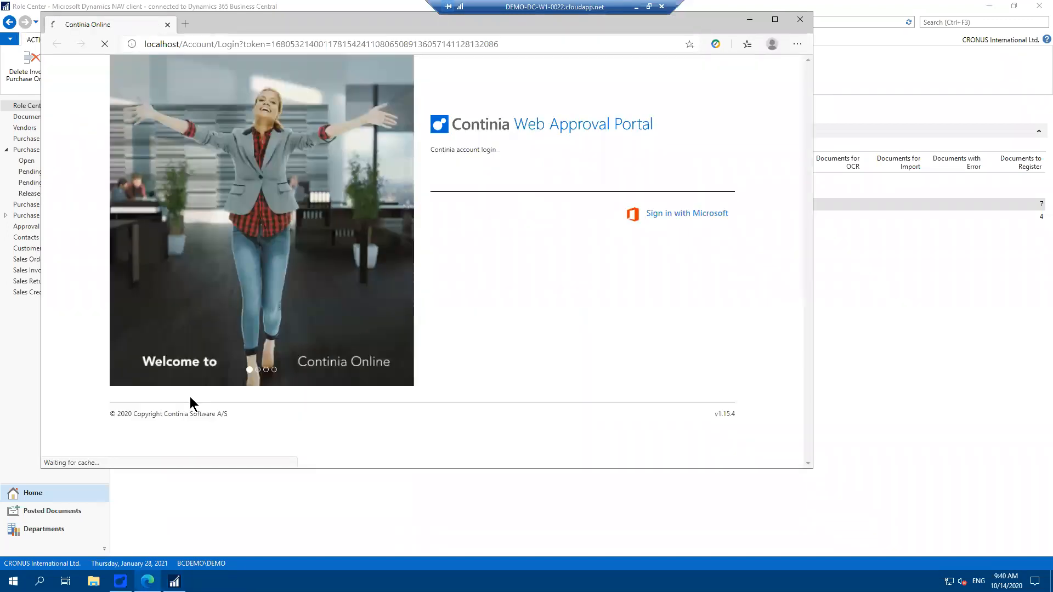
pyautogui.click(775, 19)
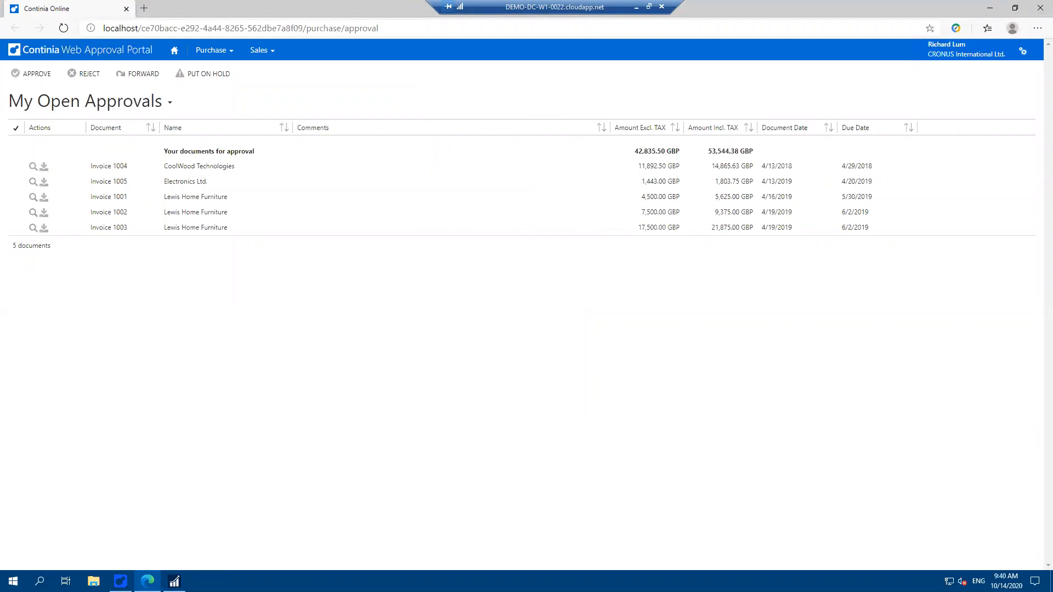
# - Open the Electronics Ltd. invoice 1005 and set the project of its iPad 64GB line to MERCEDES
pyautogui.click(217, 183)
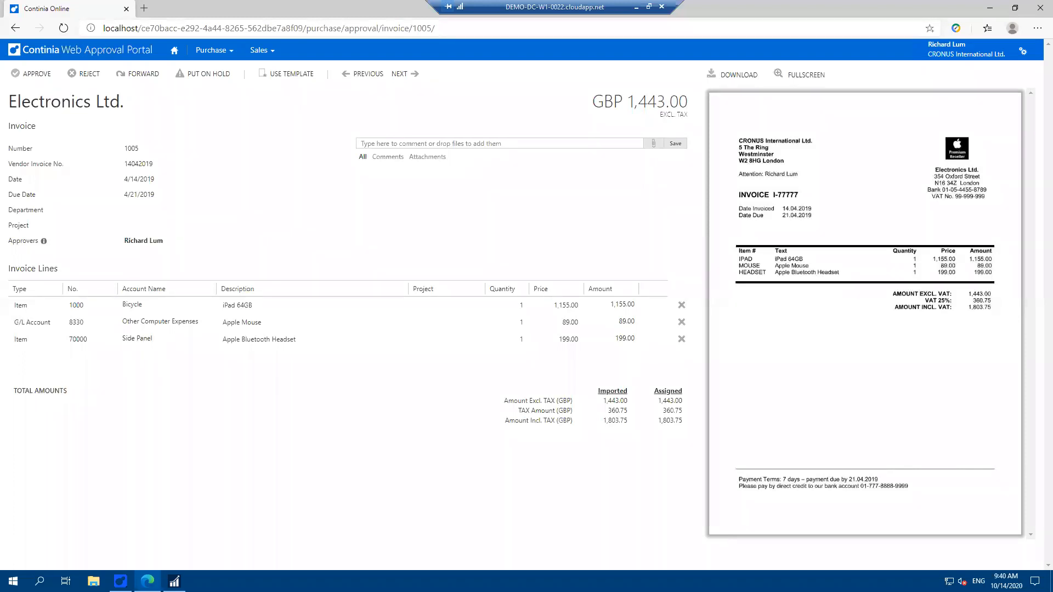
pyautogui.click(275, 305)
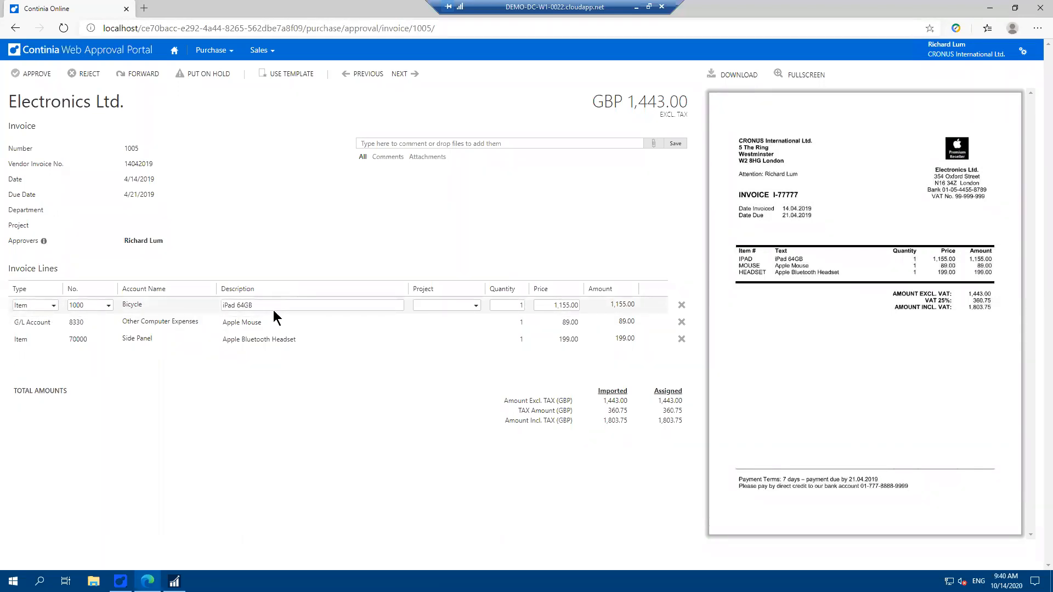
pyautogui.click(438, 305)
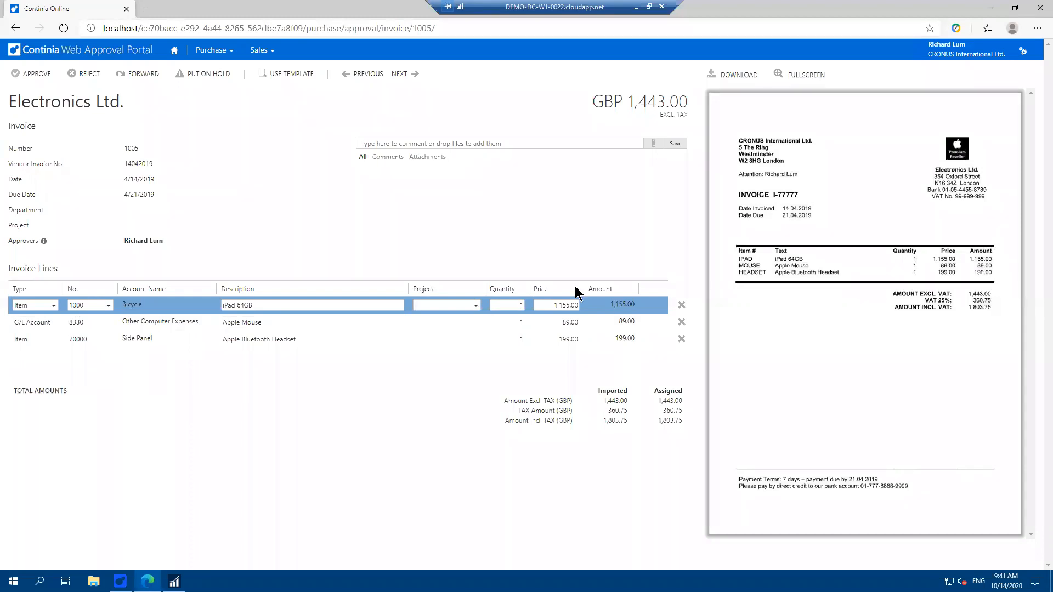
pyautogui.click(476, 305)
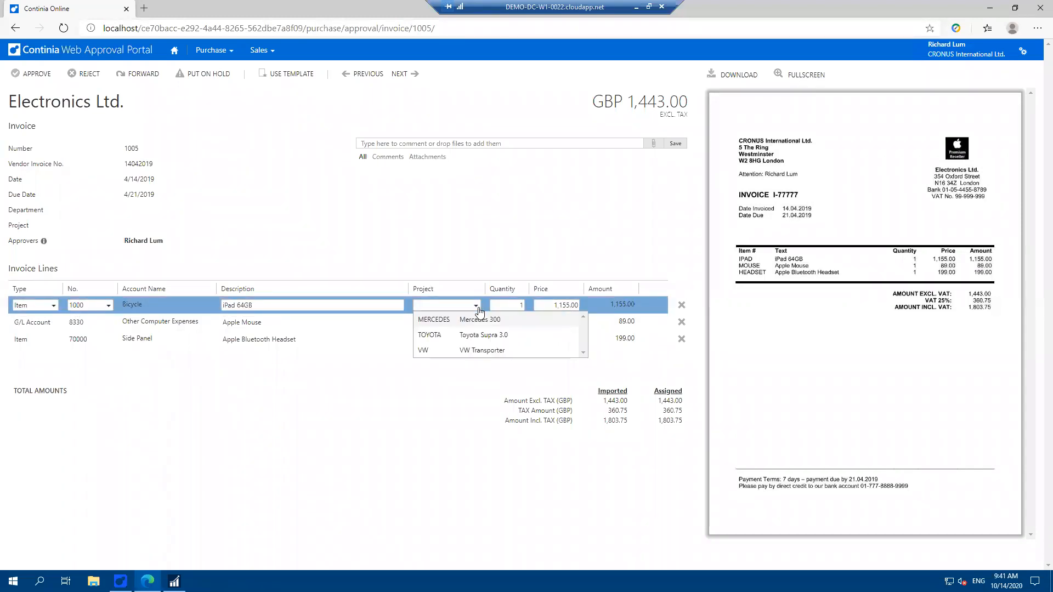
pyautogui.click(434, 320)
# - Set the project of the Apple Mouse line to TOYOTA
pyautogui.click(476, 324)
pyautogui.click(479, 325)
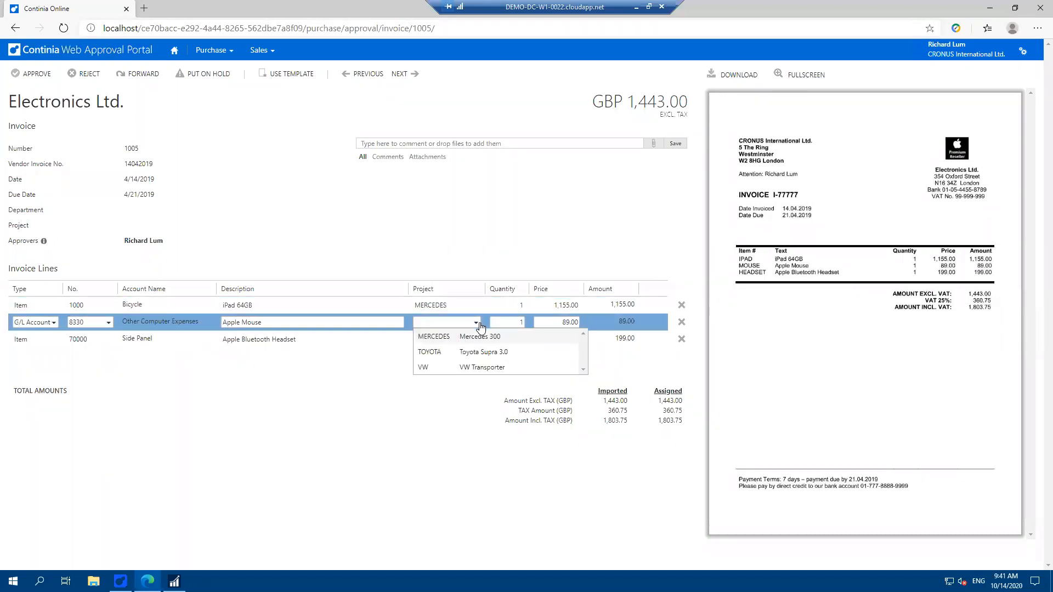
pyautogui.click(438, 352)
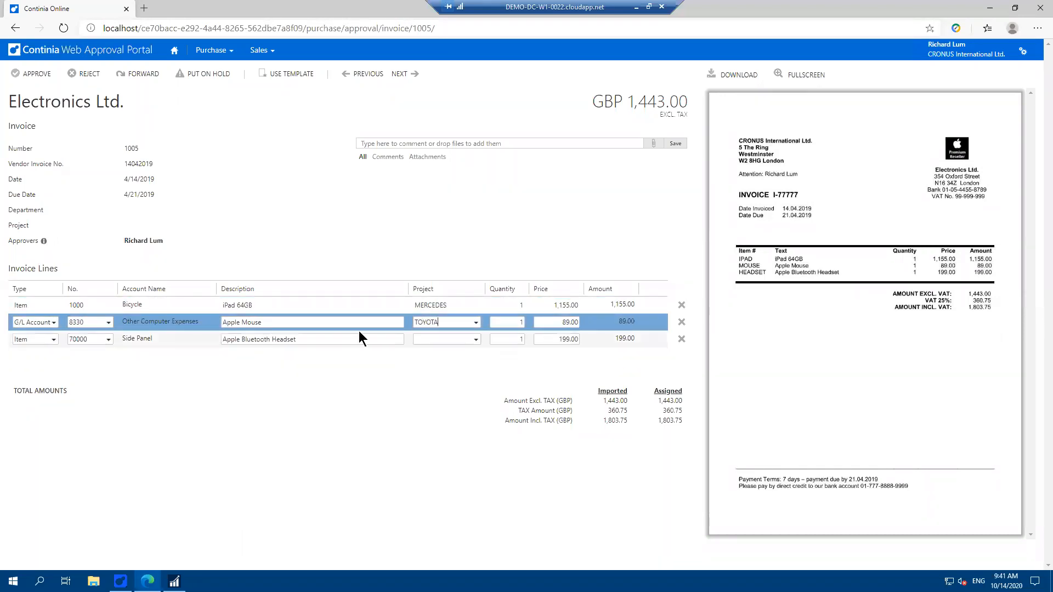
# - Set the project of the Apple Bluetooth Headset line to VW and approve invoice 1005
pyautogui.click(437, 338)
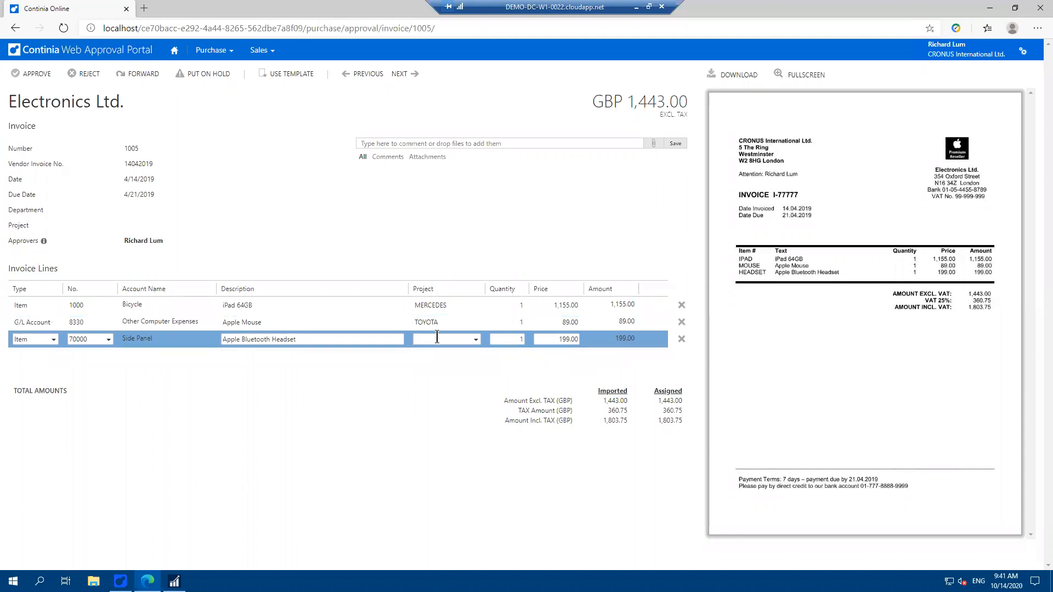
pyautogui.click(478, 341)
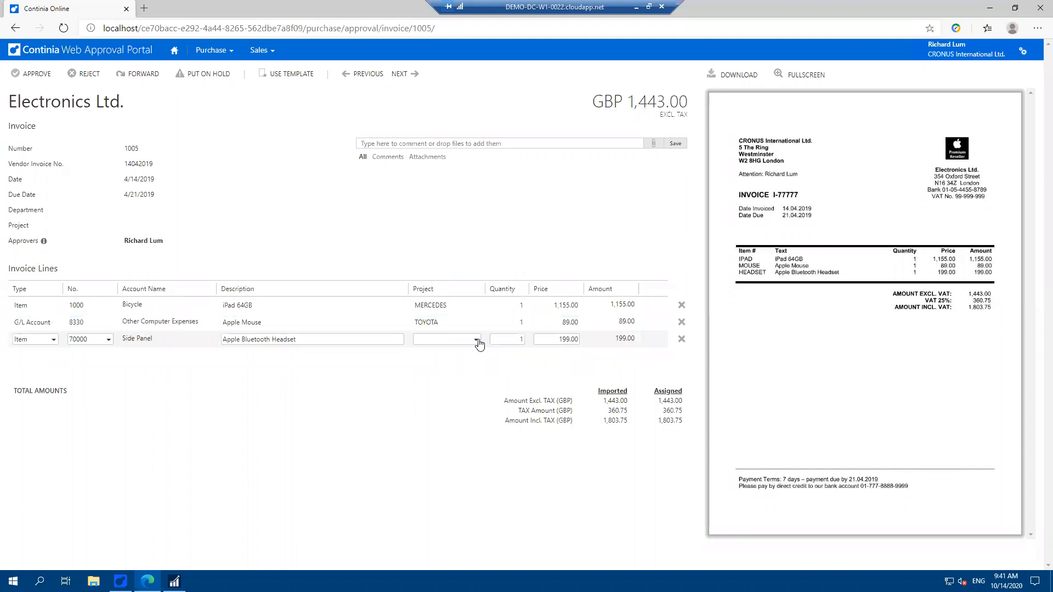
pyautogui.click(478, 341)
pyautogui.click(426, 384)
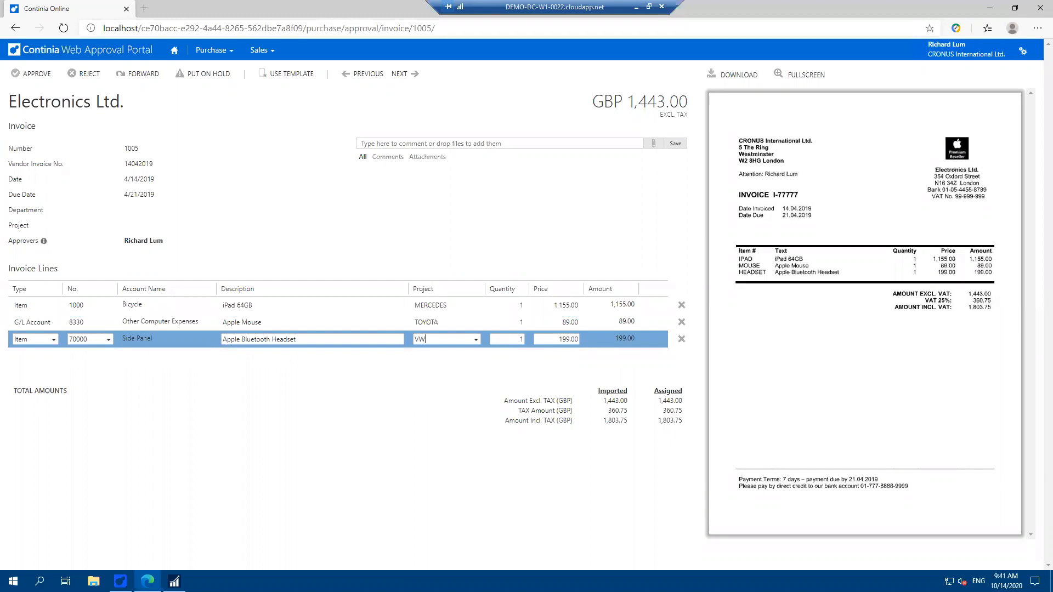
pyautogui.click(22, 76)
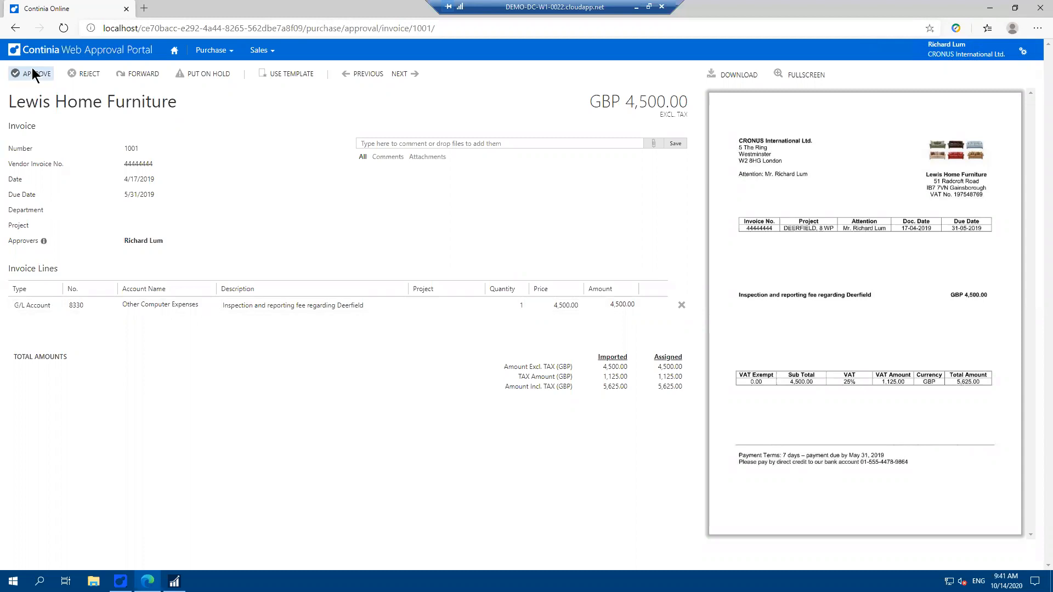
# - Put the Lewis Home Furniture invoice 1001 on hold with reason "Awaiting external information" and the comment "Why so expenisve?"
pyautogui.click(68, 54)
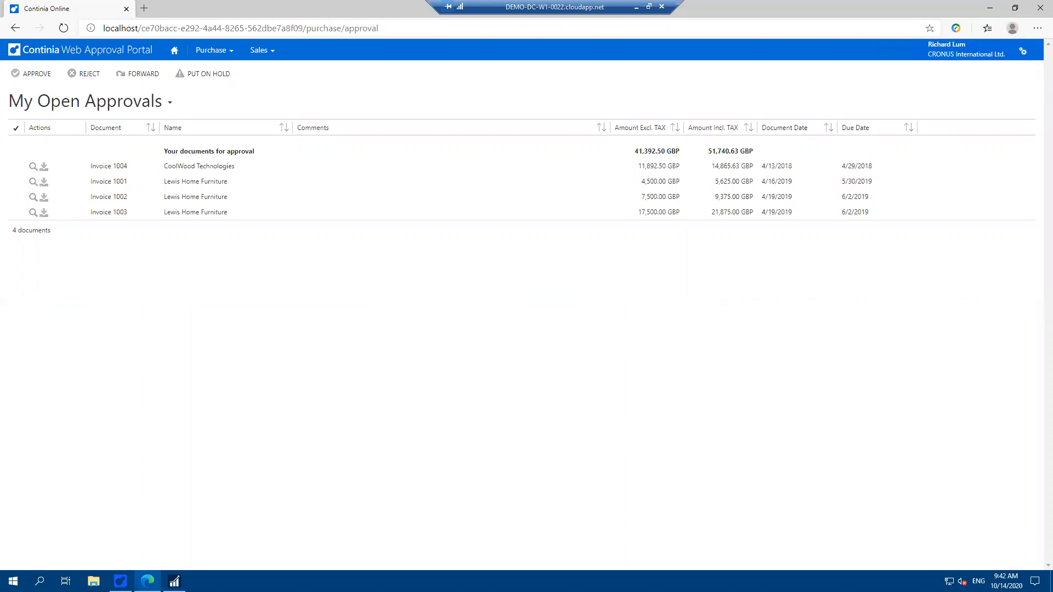
pyautogui.click(211, 183)
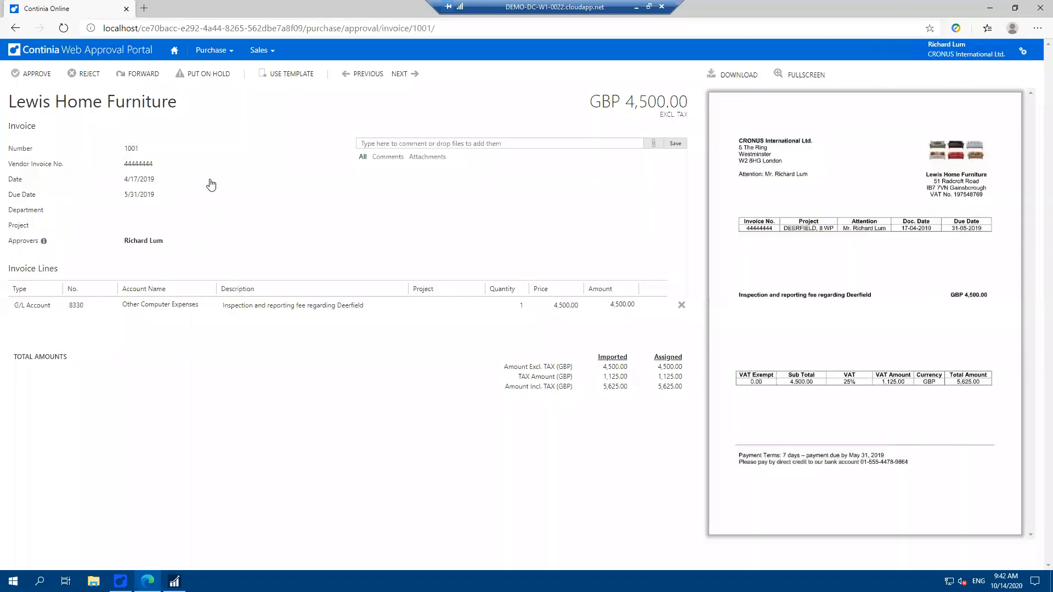
pyautogui.click(218, 82)
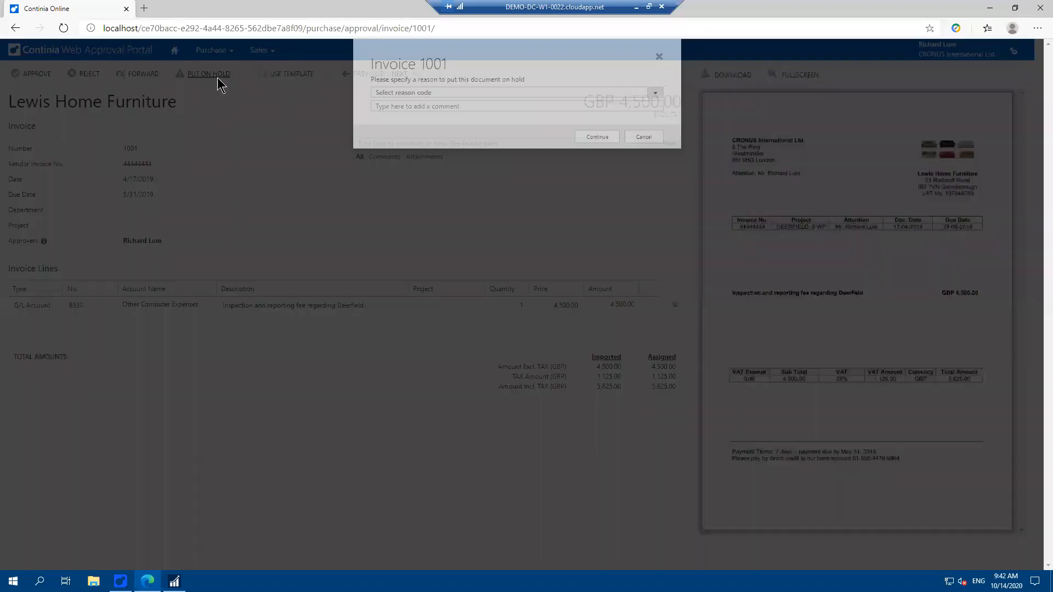
pyautogui.click(657, 114)
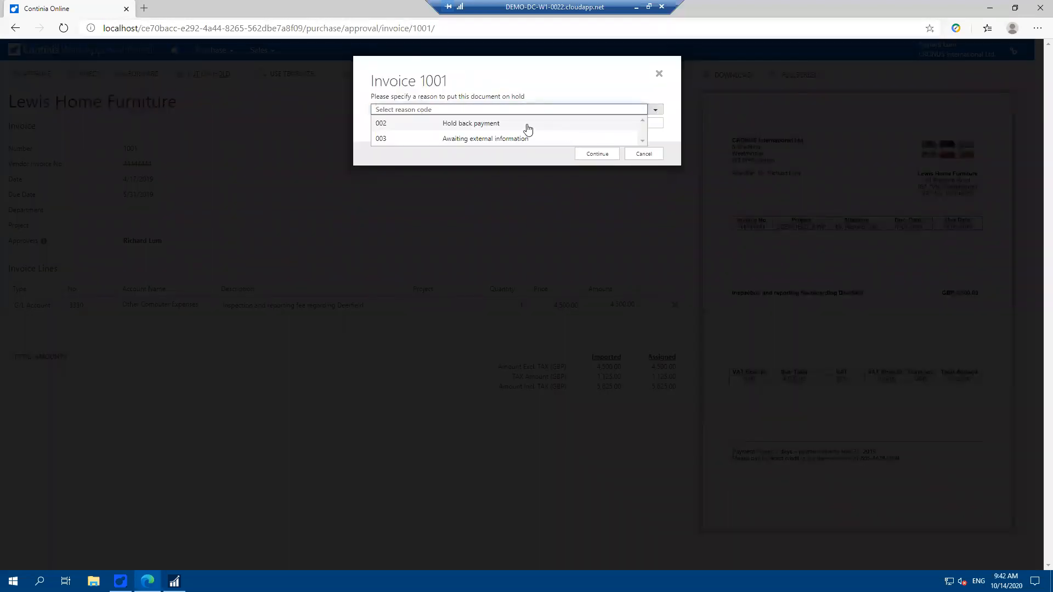
pyautogui.click(488, 141)
pyautogui.click(471, 124)
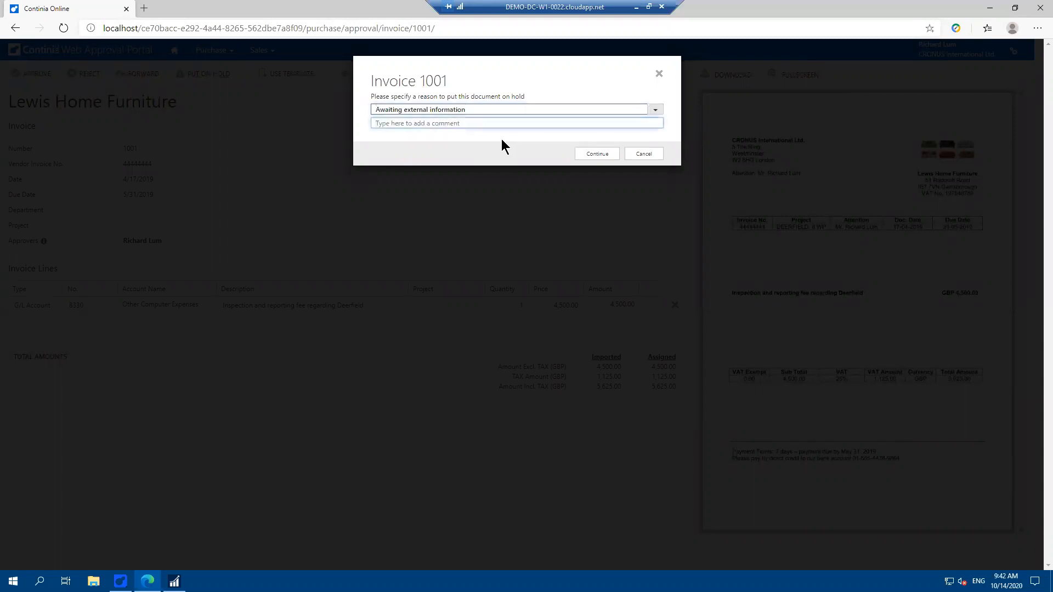
pyautogui.write('Why so expenisve?')
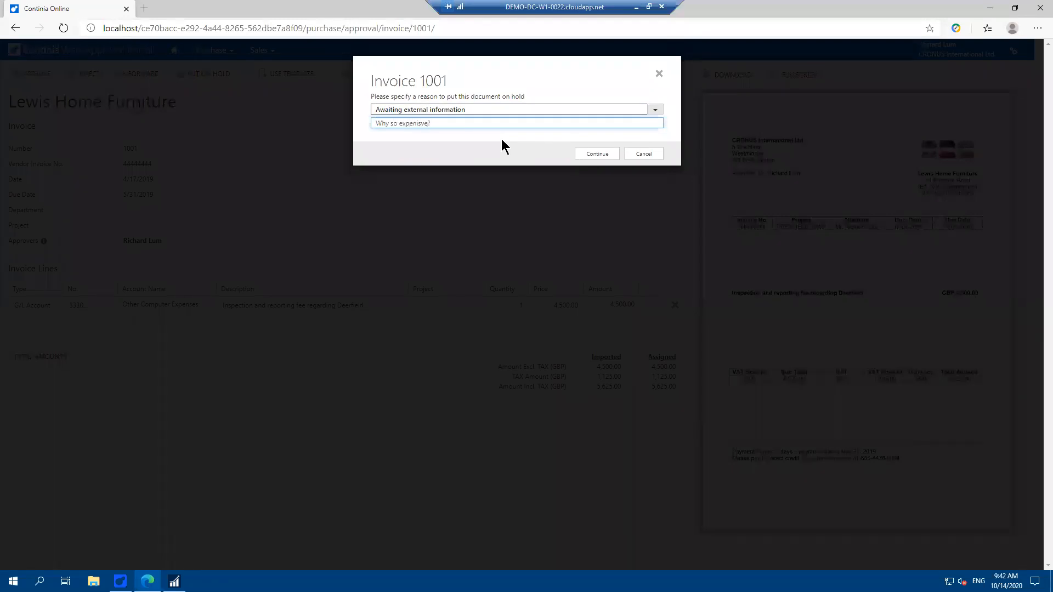
pyautogui.click(607, 153)
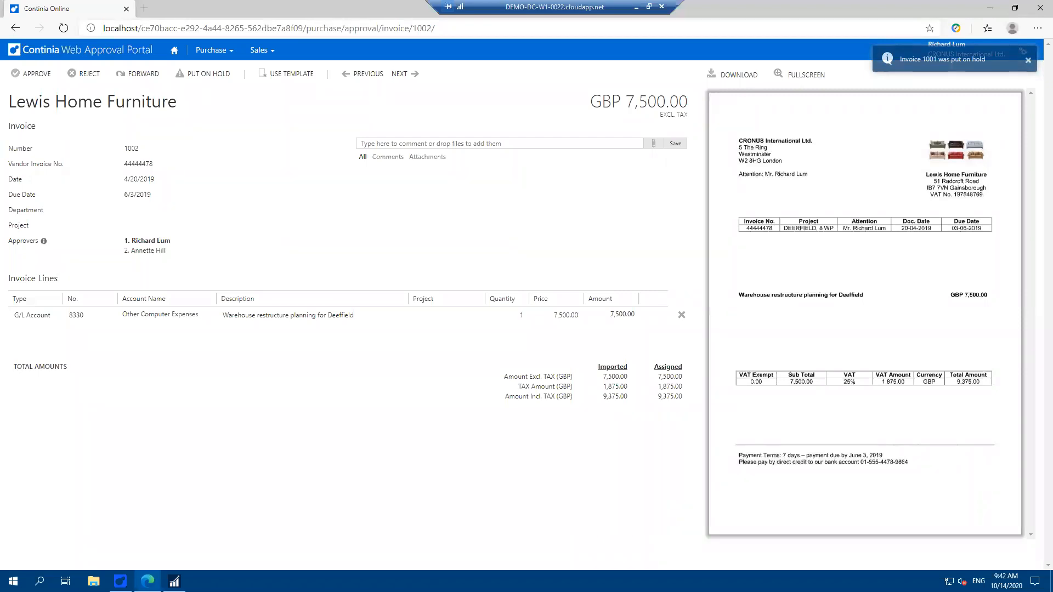
# - Return to the open approvals list, open the Lewis Home Furniture invoice 1002 and approve it
pyautogui.click(120, 581)
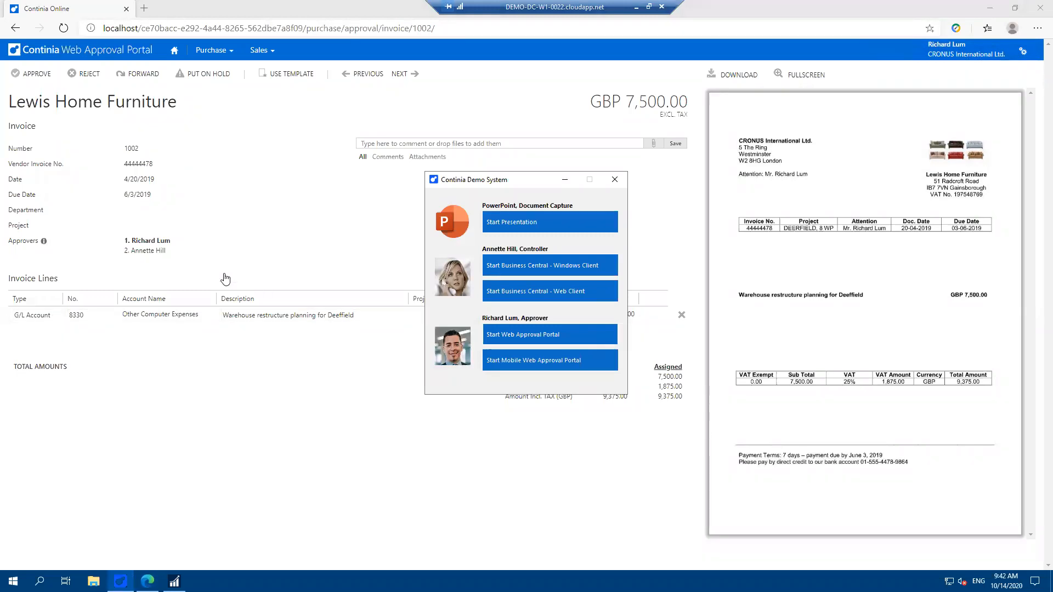
pyautogui.click(25, 53)
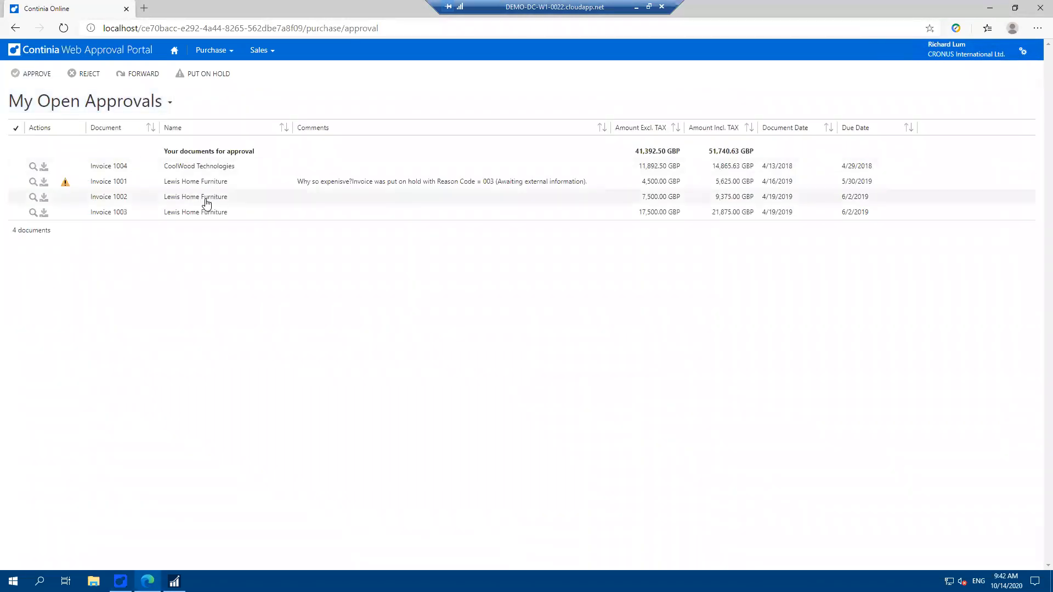
pyautogui.click(202, 202)
pyautogui.click(33, 73)
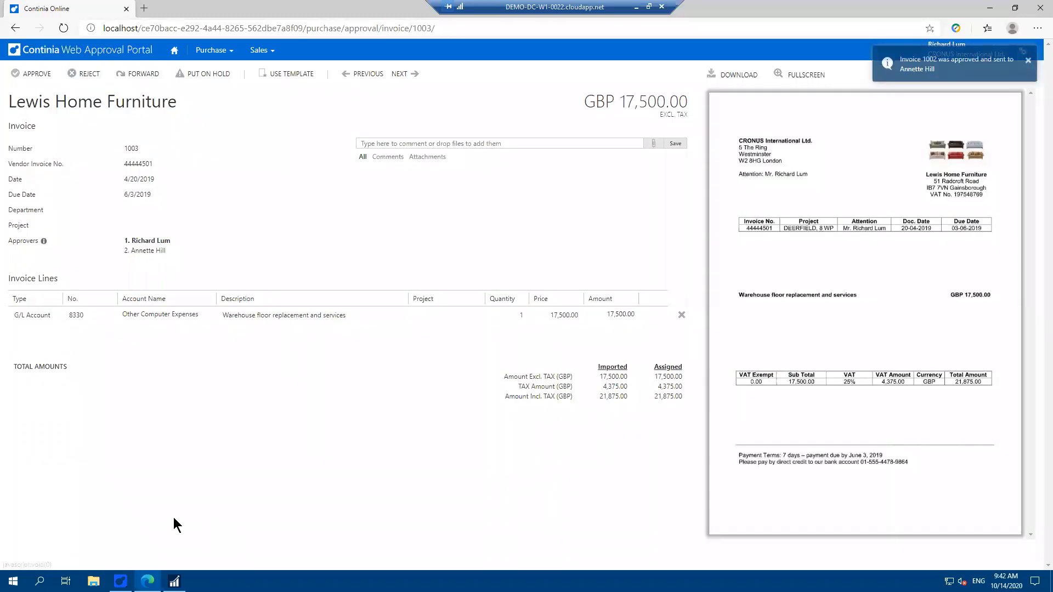
# - Start the Mobile Web Approval Portal from the Continia Demo System launcher and open the CoolWood Technologies invoice 1004
pyautogui.click(121, 581)
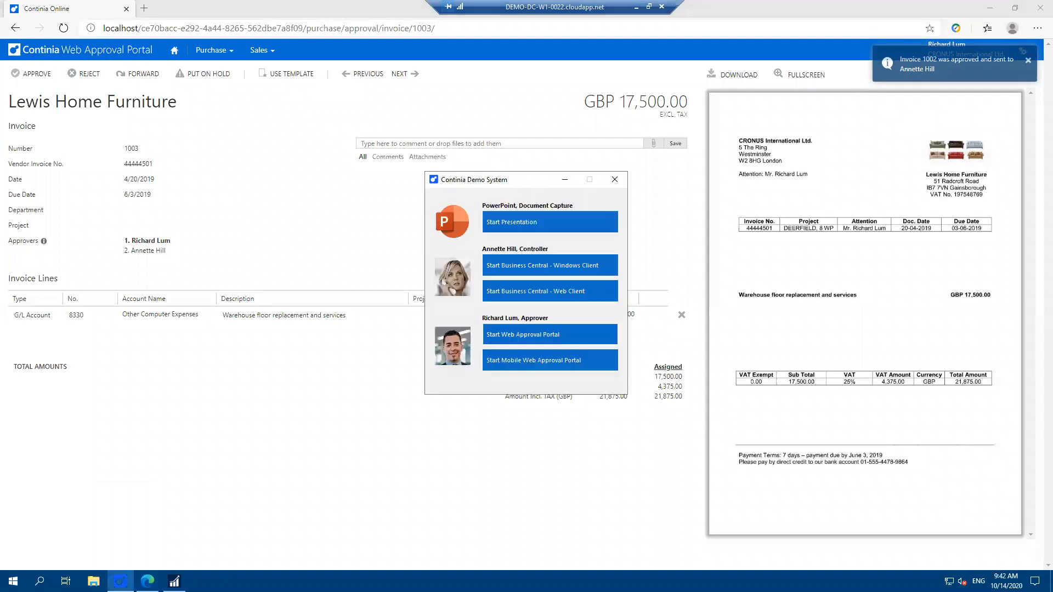
pyautogui.click(534, 361)
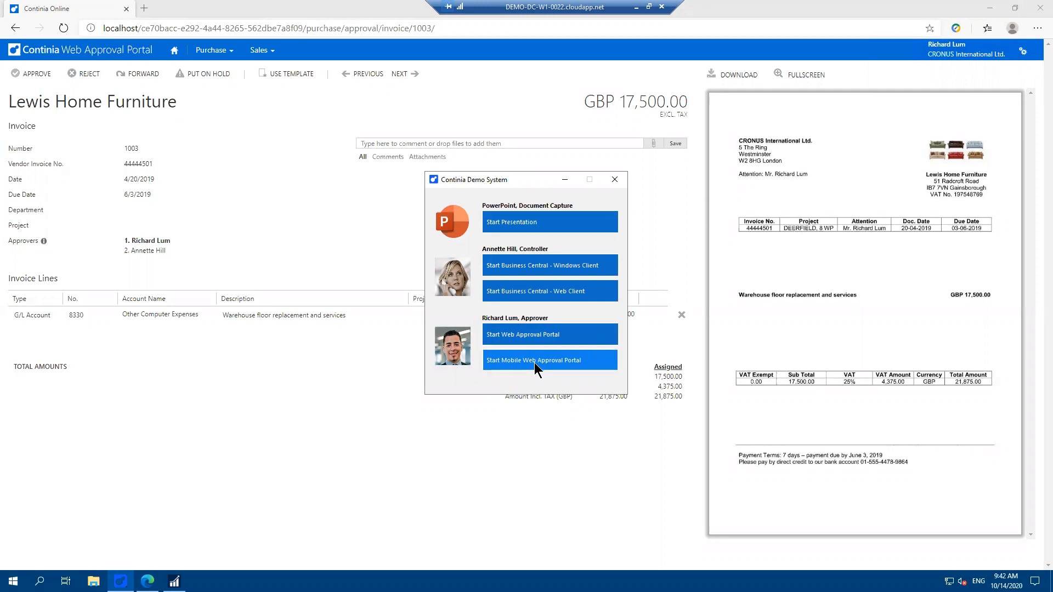
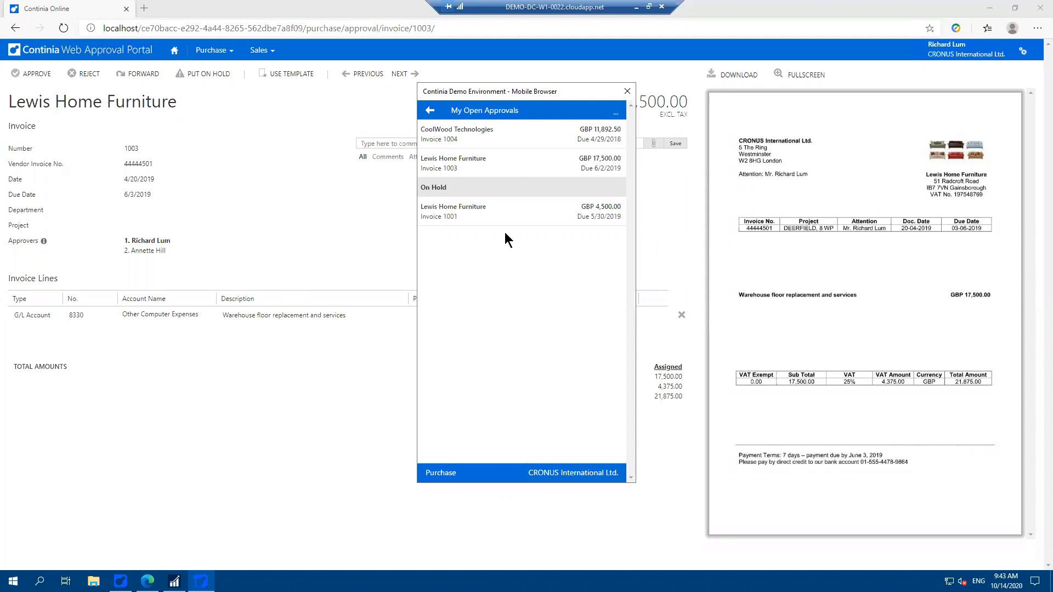
pyautogui.click(450, 141)
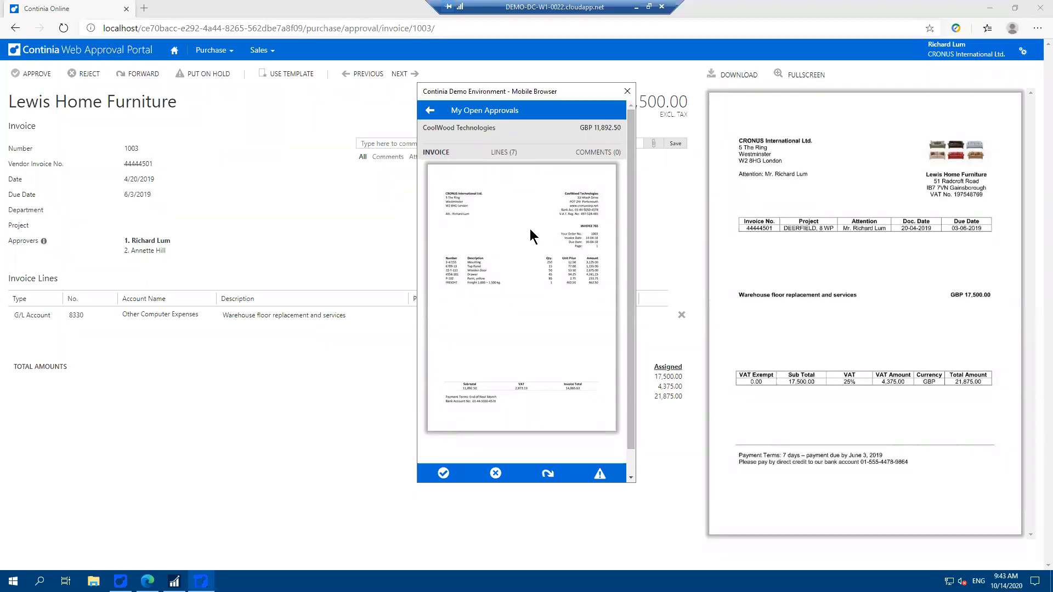
# - Review the lines and document image of invoice 1004 and approve it
pyautogui.click(504, 152)
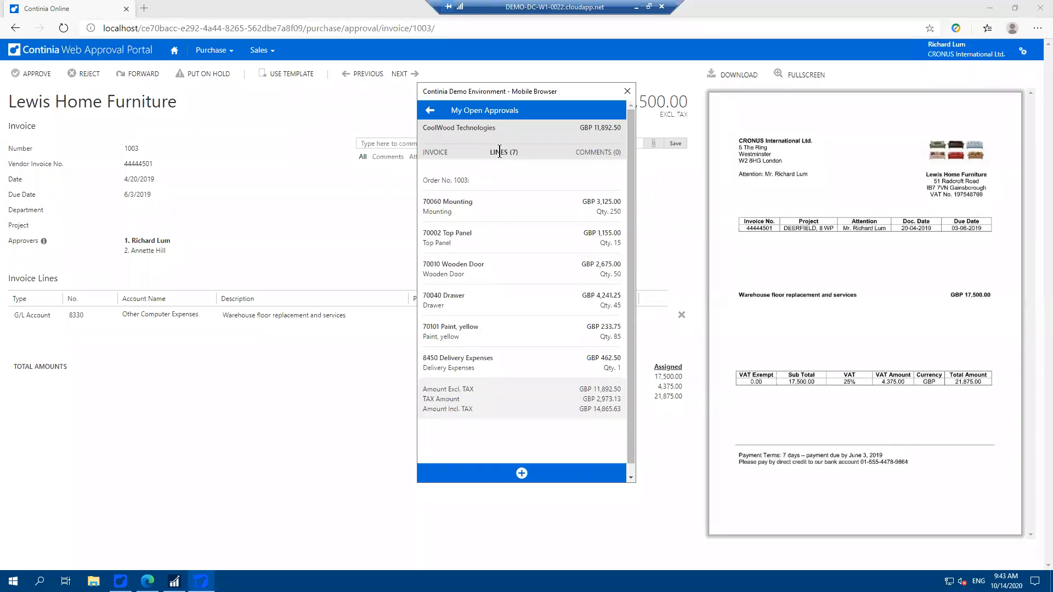
pyautogui.click(432, 152)
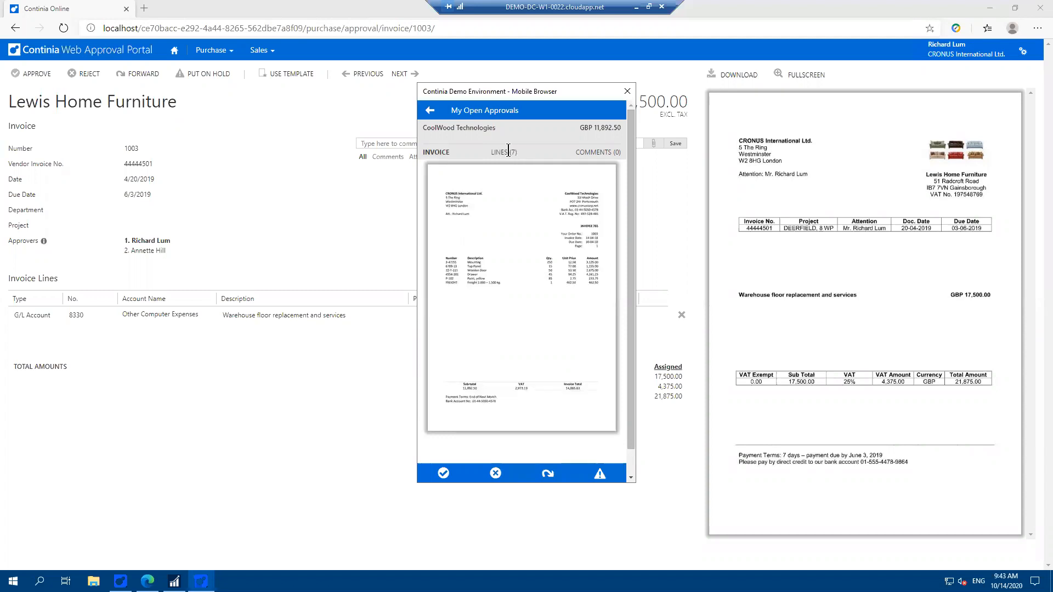
pyautogui.click(443, 472)
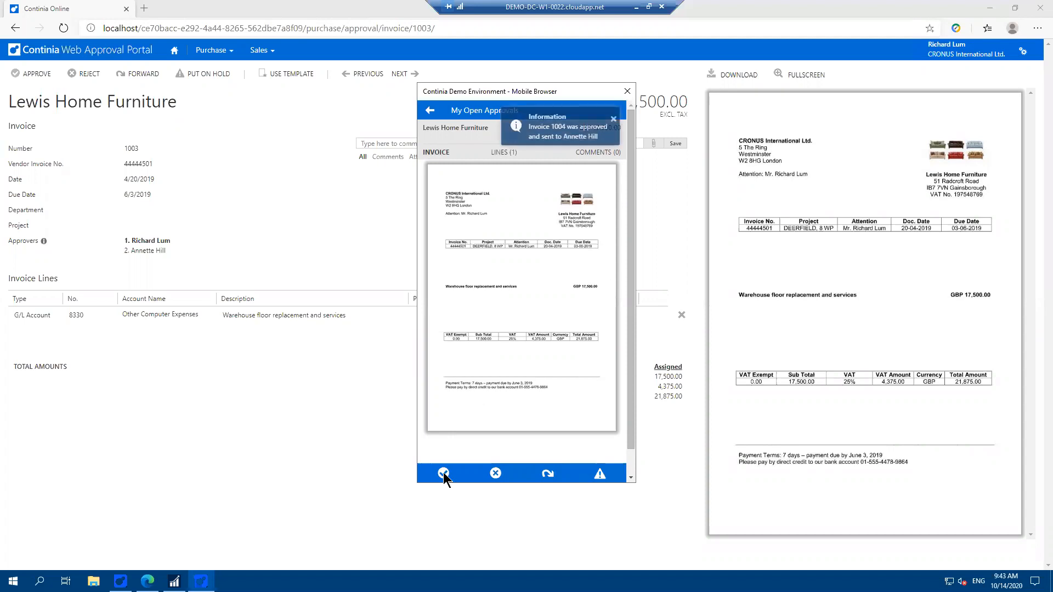
# - Examine the lines, comments and enlarged document image of Lewis Home Furniture invoice 1003, then return to the open approvals list
pyautogui.click(503, 151)
pyautogui.click(598, 152)
pyautogui.click(447, 152)
pyautogui.click(493, 176)
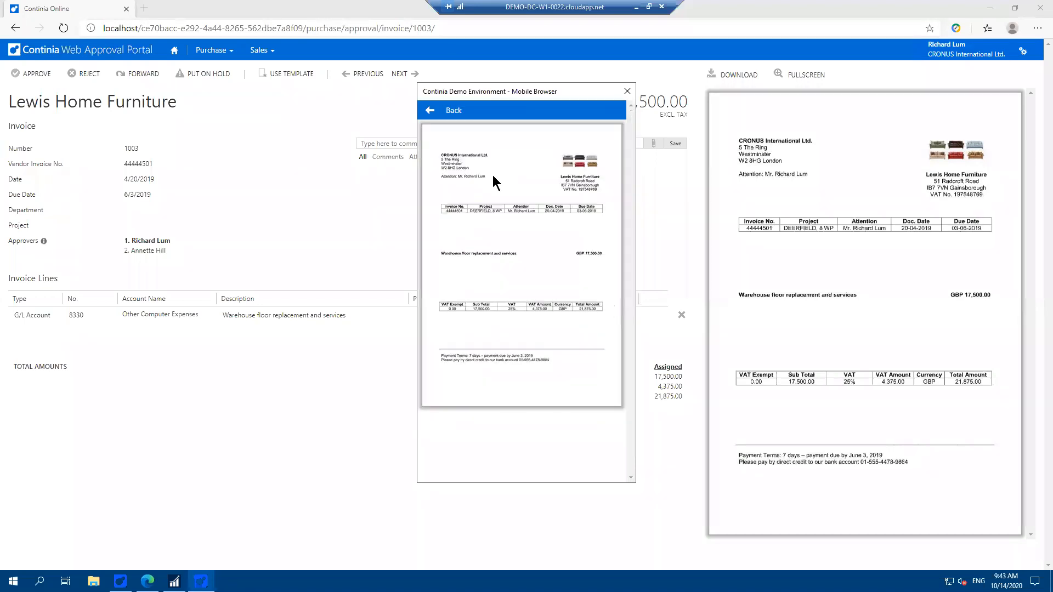
pyautogui.click(429, 110)
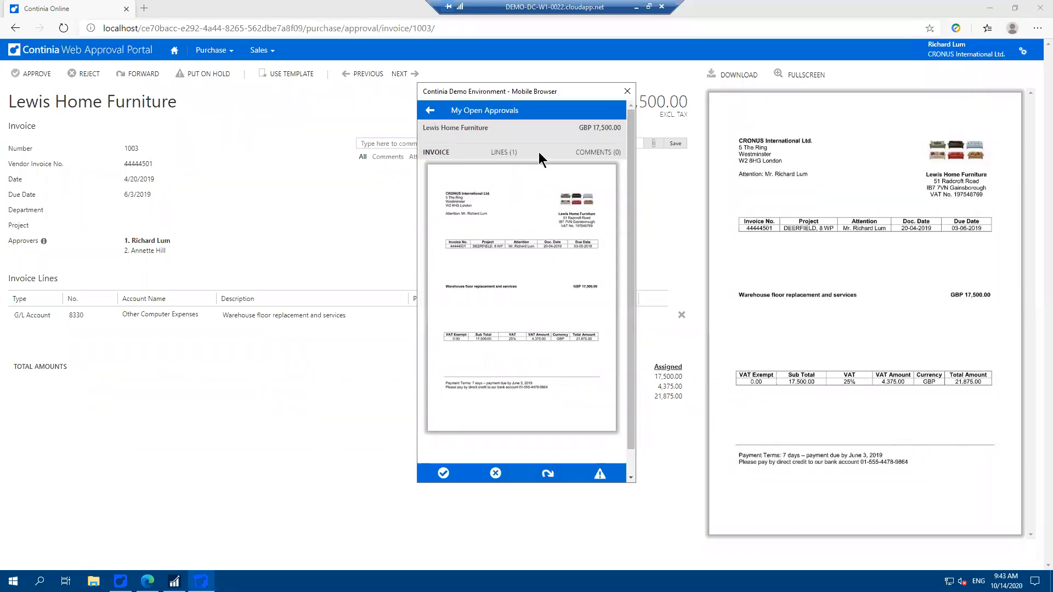
pyautogui.click(429, 113)
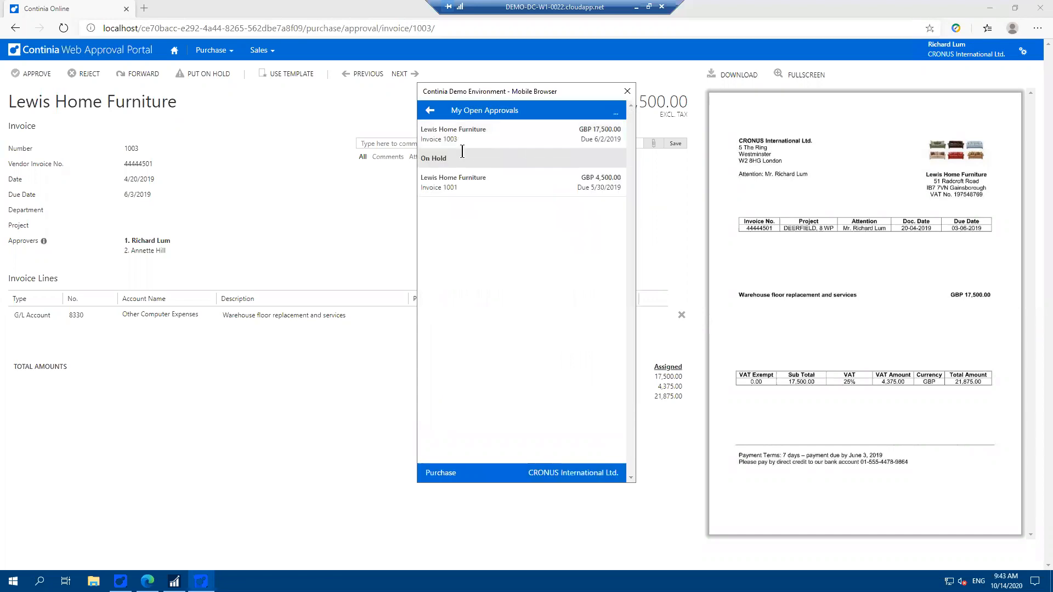
# - Open Lewis Home Furniture invoice 1003 from the open approvals and approve it
pyautogui.click(456, 139)
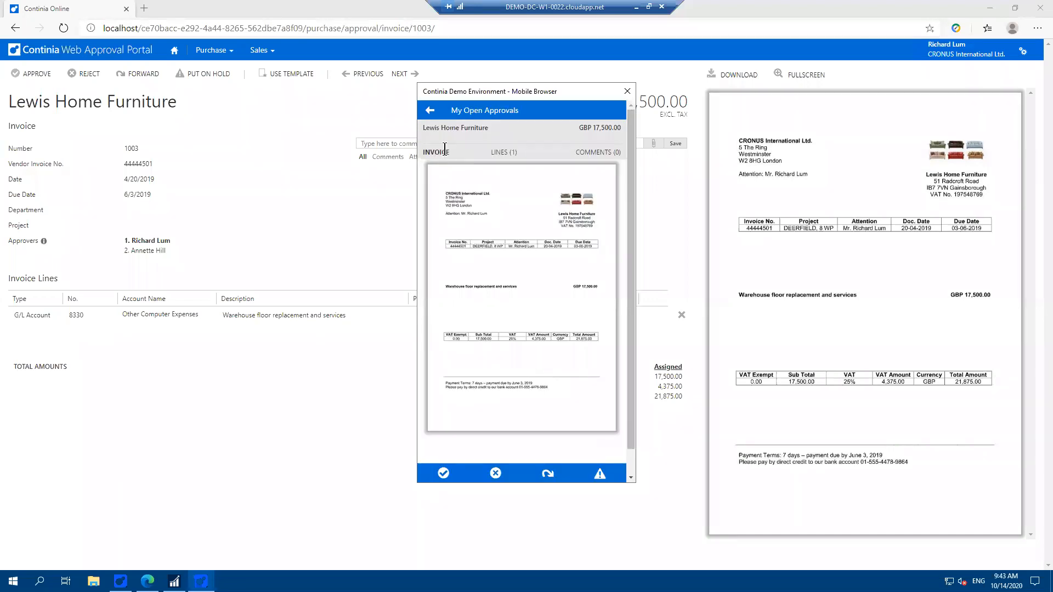
pyautogui.click(443, 473)
pyautogui.click(442, 475)
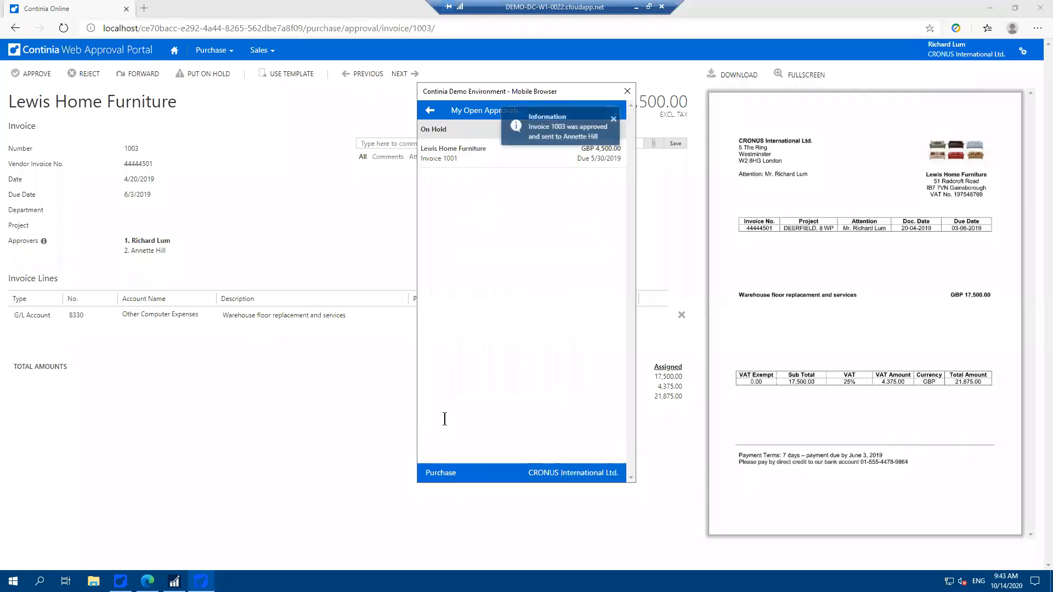
# - Reload the company's open approvals, review the comments on the on-hold Lewis Home Furniture invoice 1001 and return to the list
pyautogui.click(430, 113)
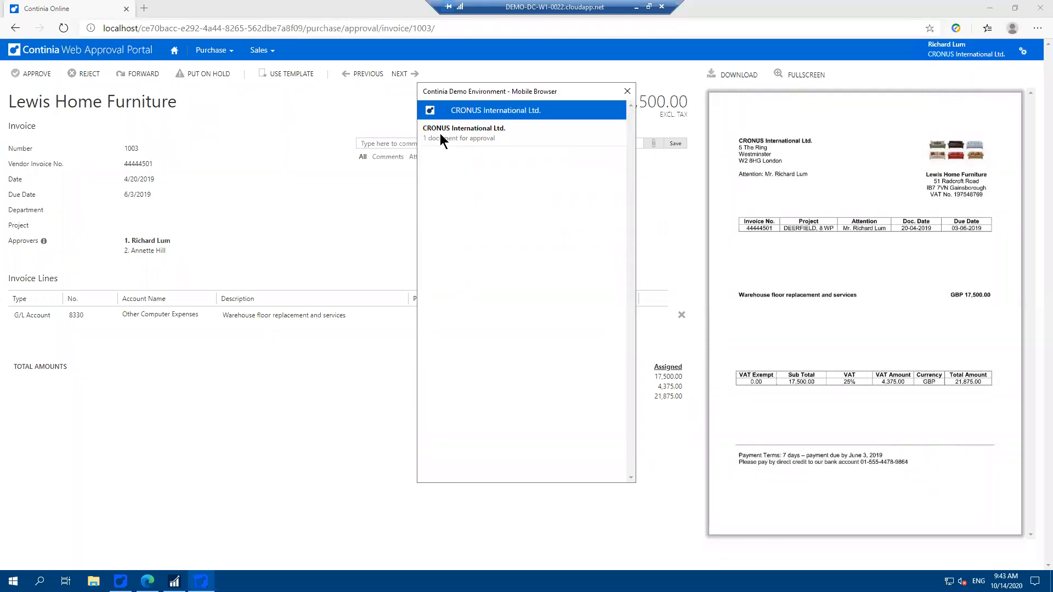
pyautogui.click(450, 134)
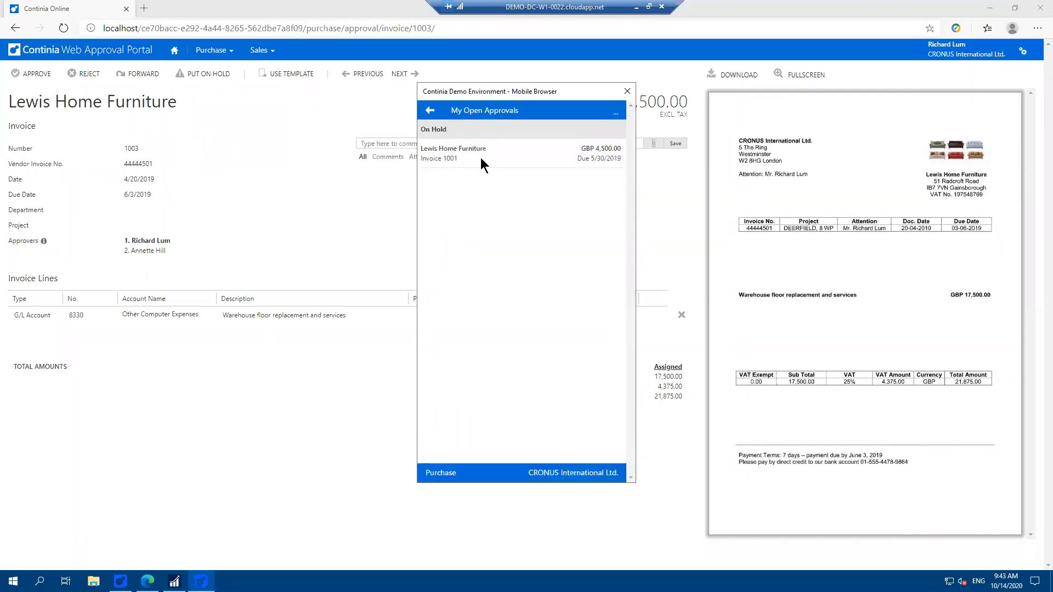
pyautogui.click(460, 153)
pyautogui.click(594, 153)
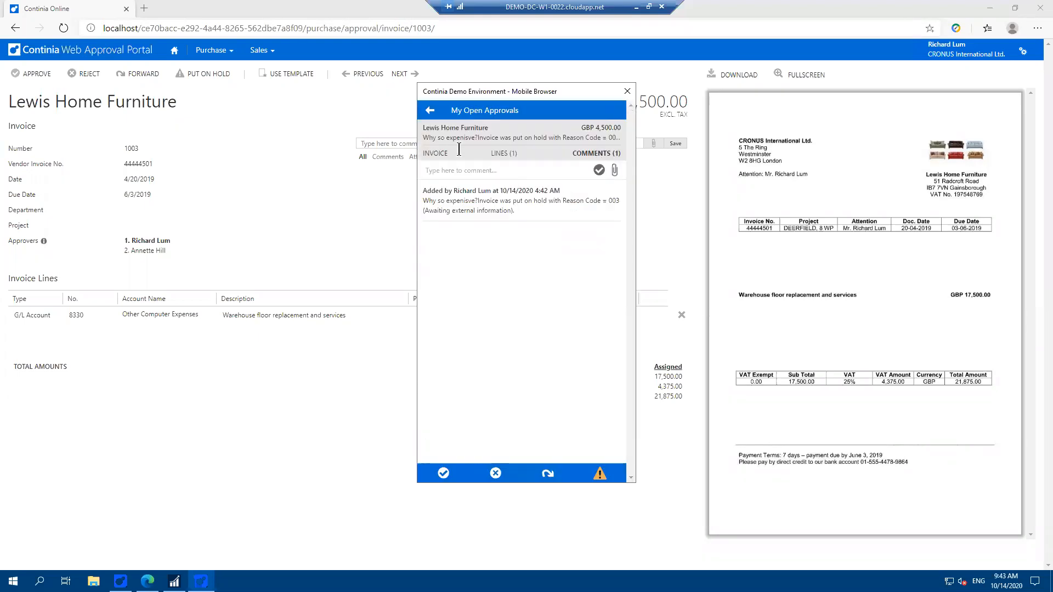
pyautogui.click(430, 115)
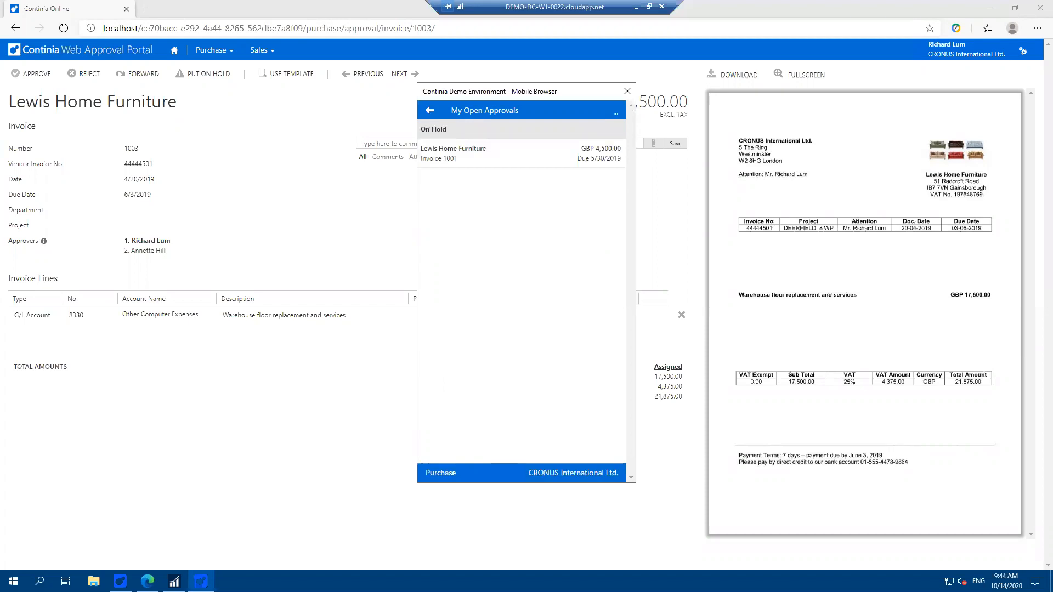
# - Switch to the Microsoft Dynamics NAV client and open the Electronics Ltd. invoice 1005 from the released purchase invoices for viewing
pyautogui.click(174, 581)
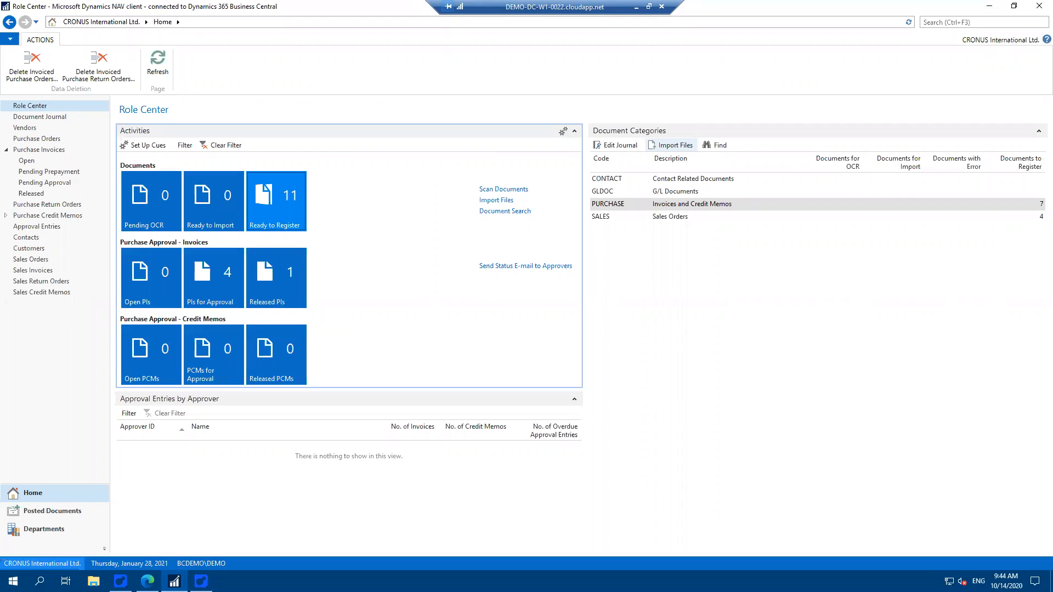
pyautogui.moveTo(121, 581)
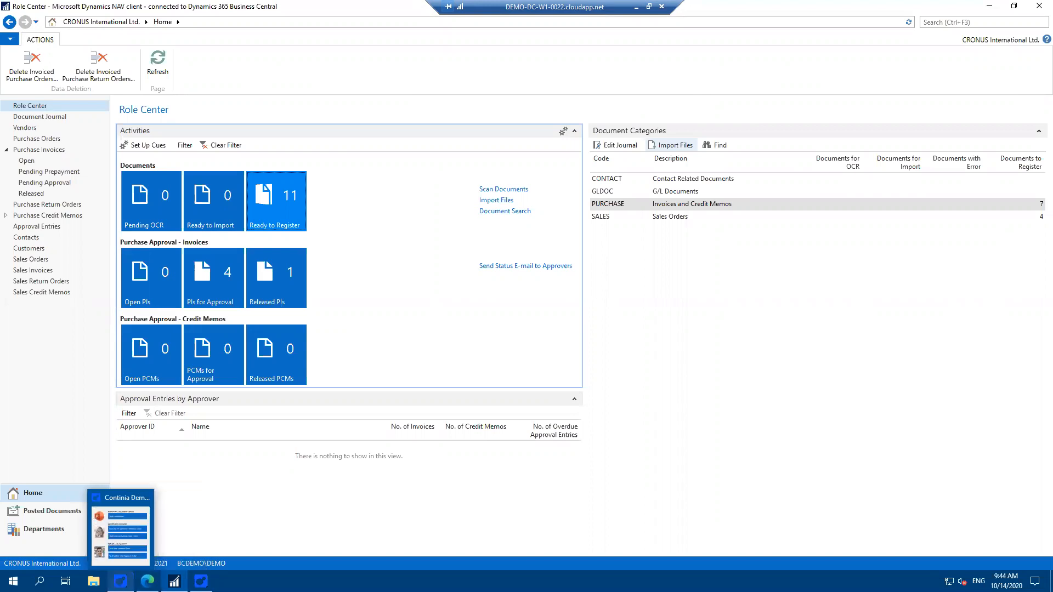
pyautogui.moveTo(200, 581)
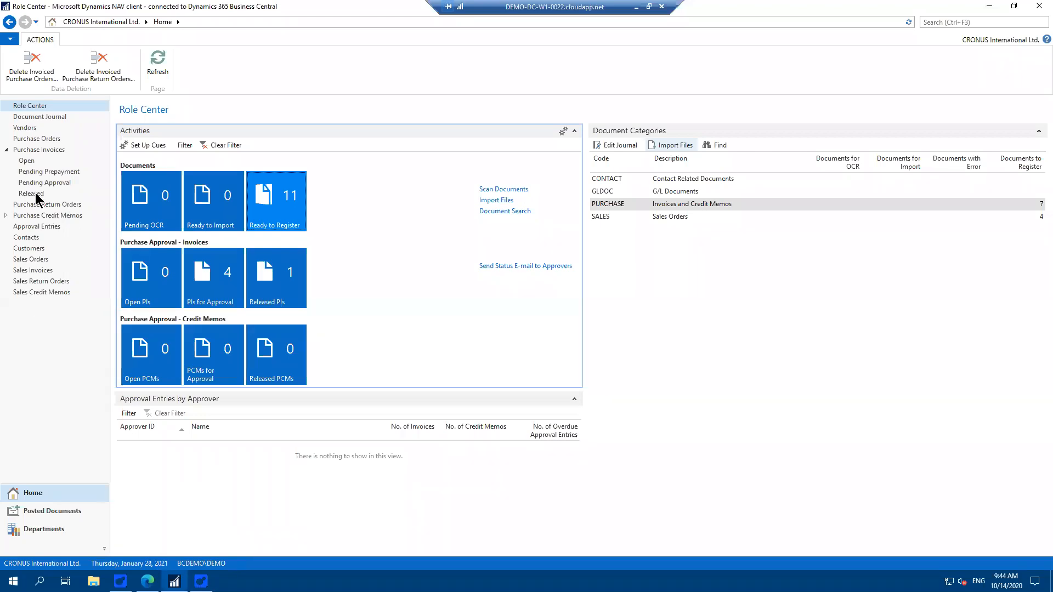
pyautogui.click(29, 161)
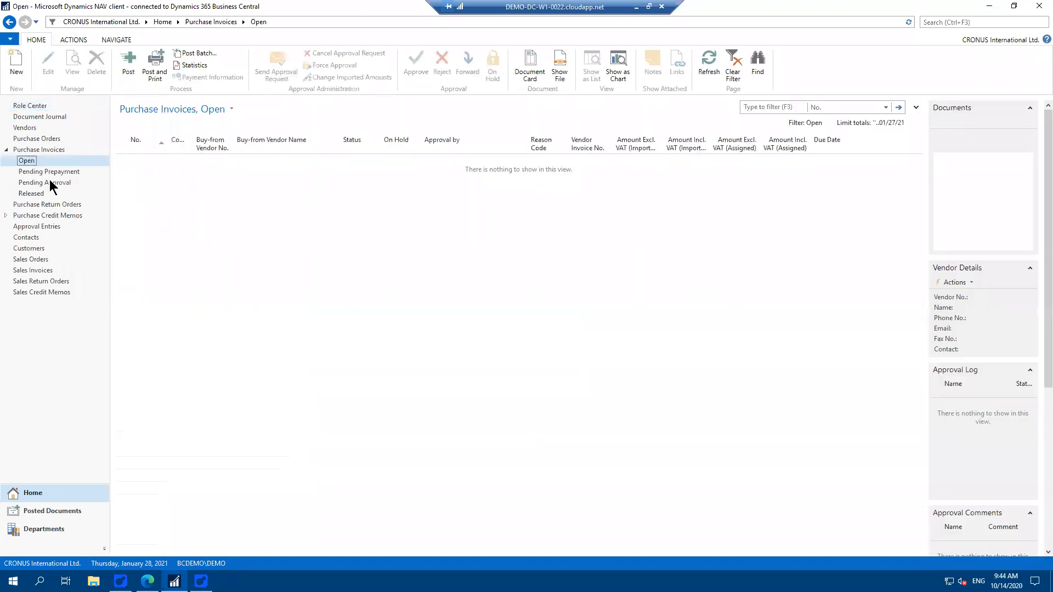
pyautogui.rightClick(39, 197)
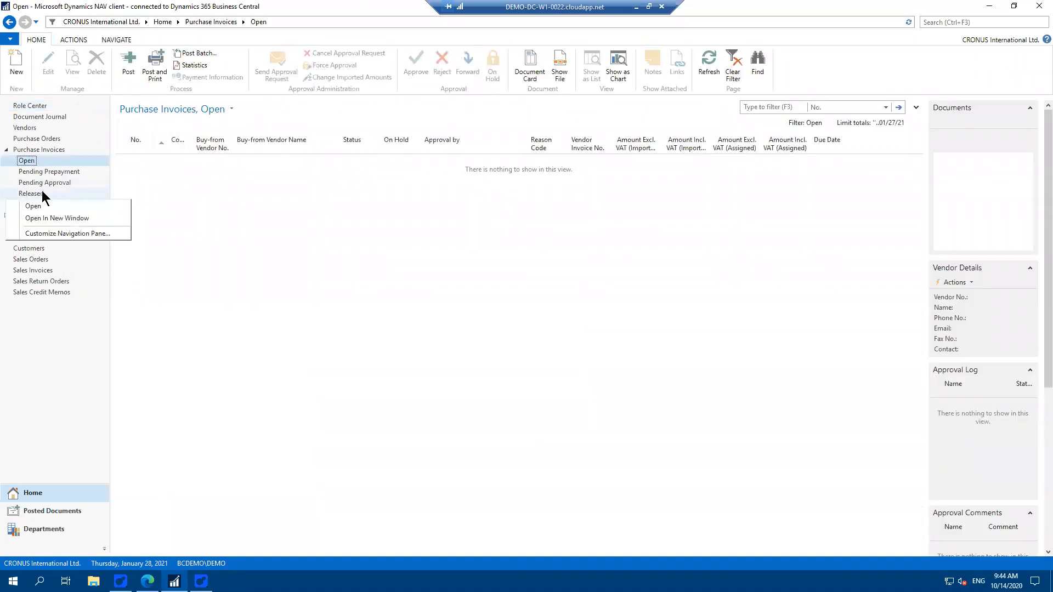
pyautogui.click(44, 193)
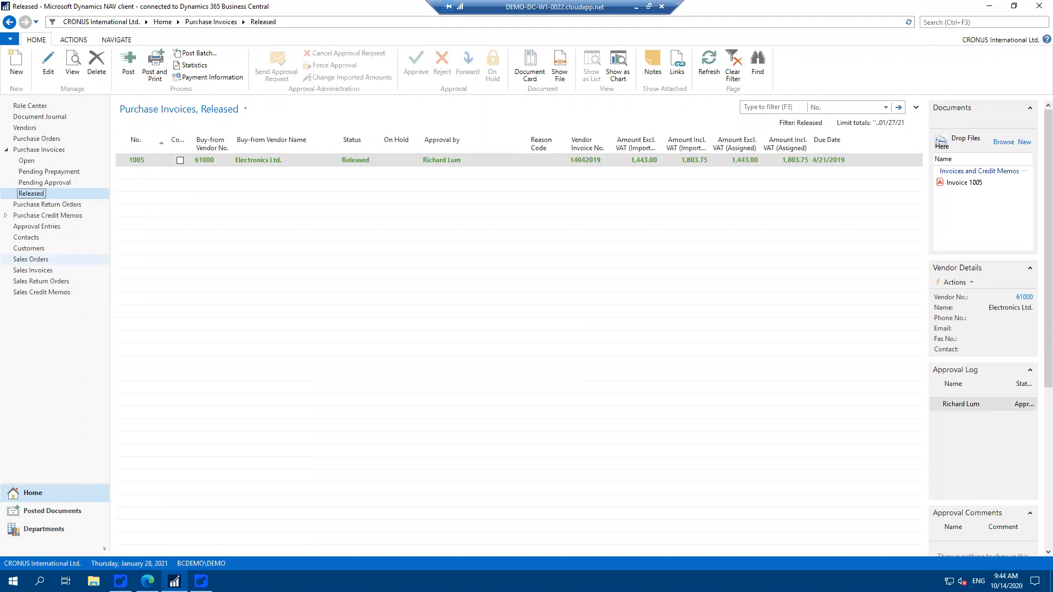
pyautogui.click(160, 159)
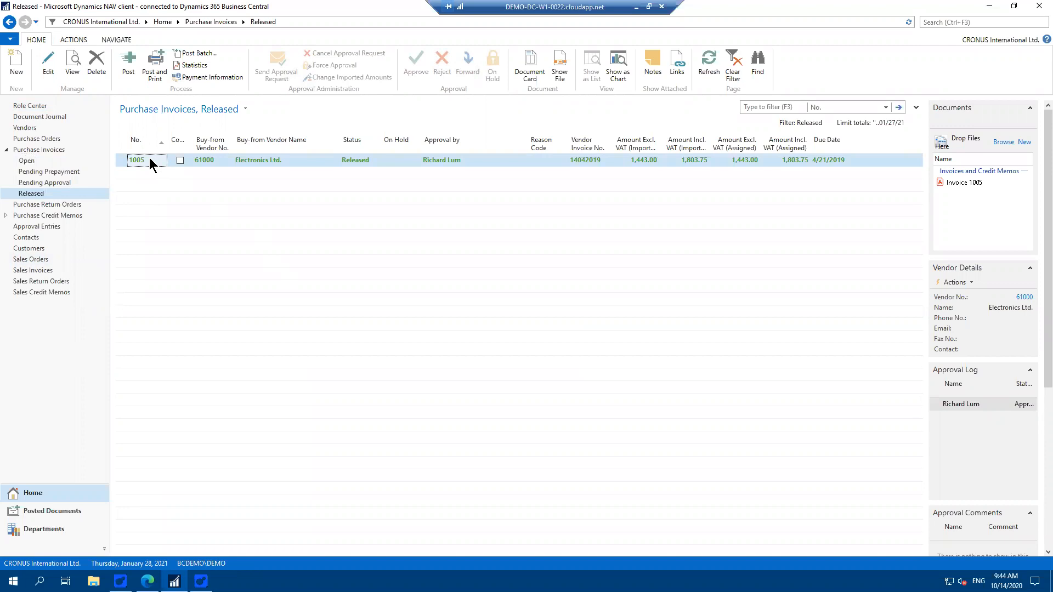
pyautogui.click(73, 72)
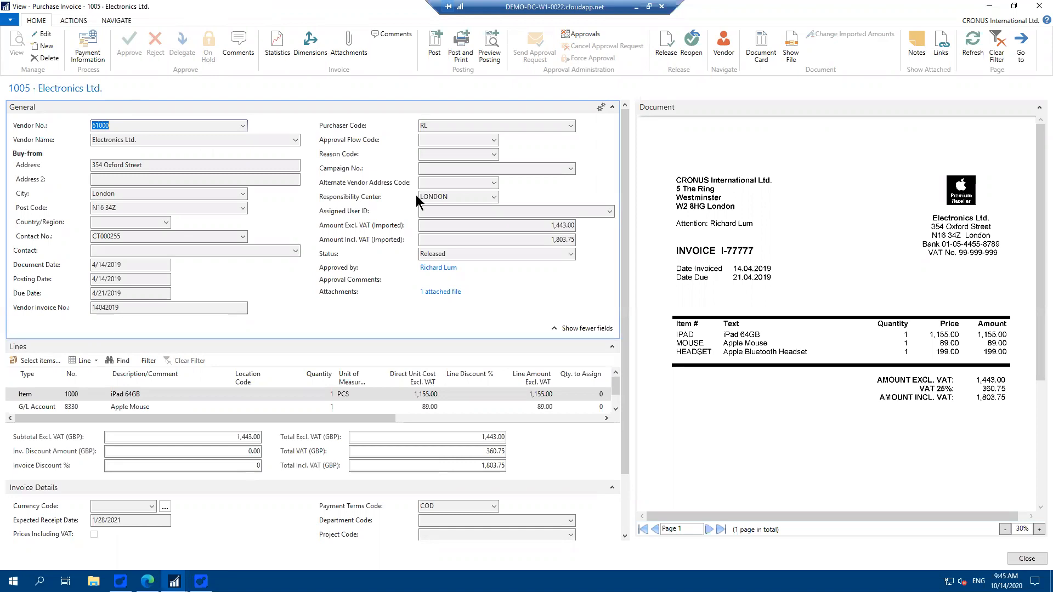
# - Check the status and imported amounts of Electronics Ltd. invoice 1005 and post it
pyautogui.click(433, 47)
pyautogui.click(508, 254)
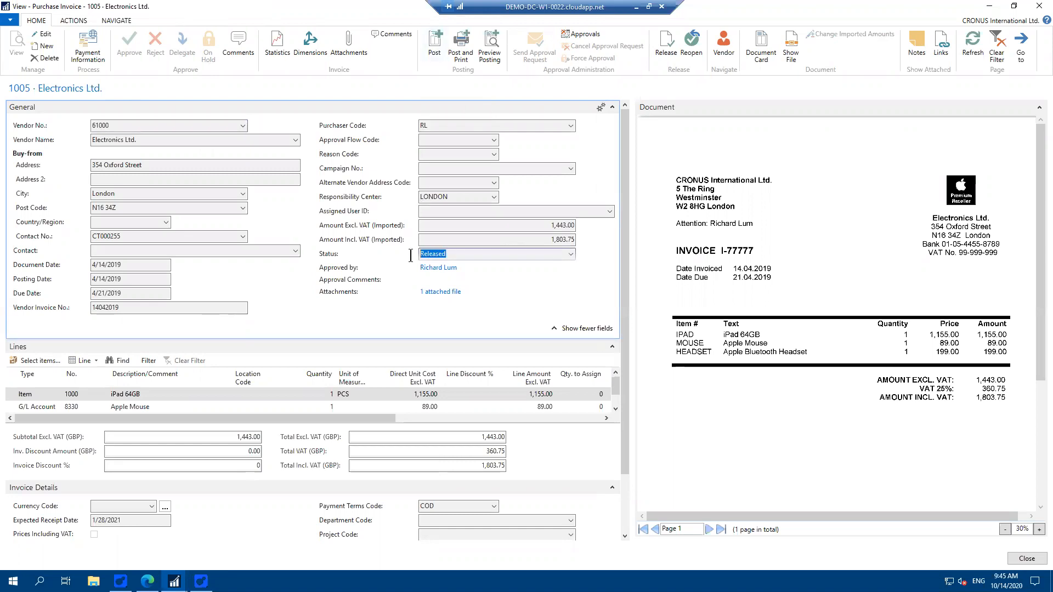
pyautogui.click(571, 226)
pyautogui.click(550, 239)
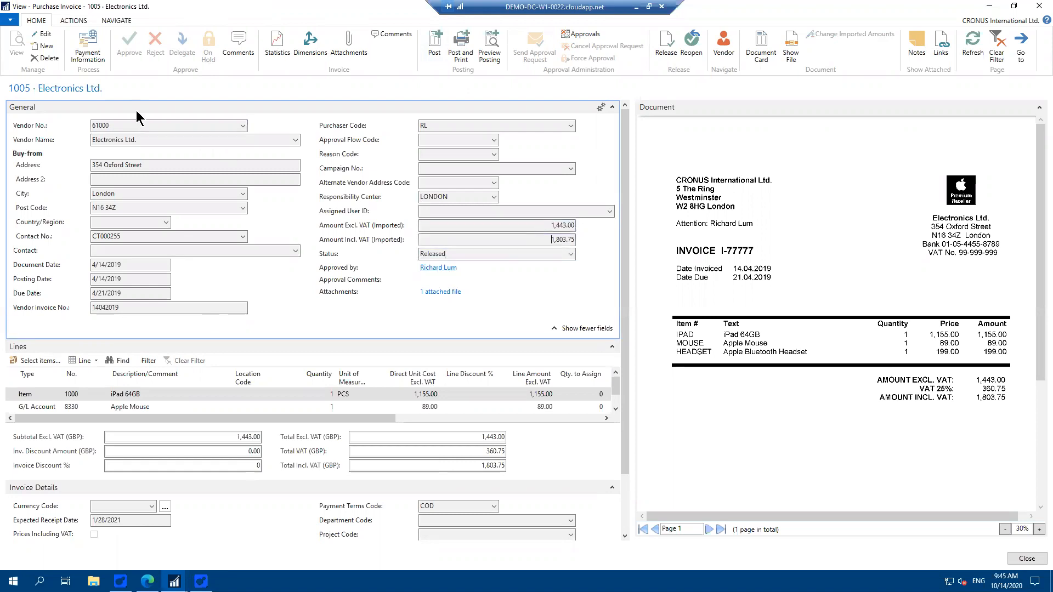
pyautogui.click(437, 45)
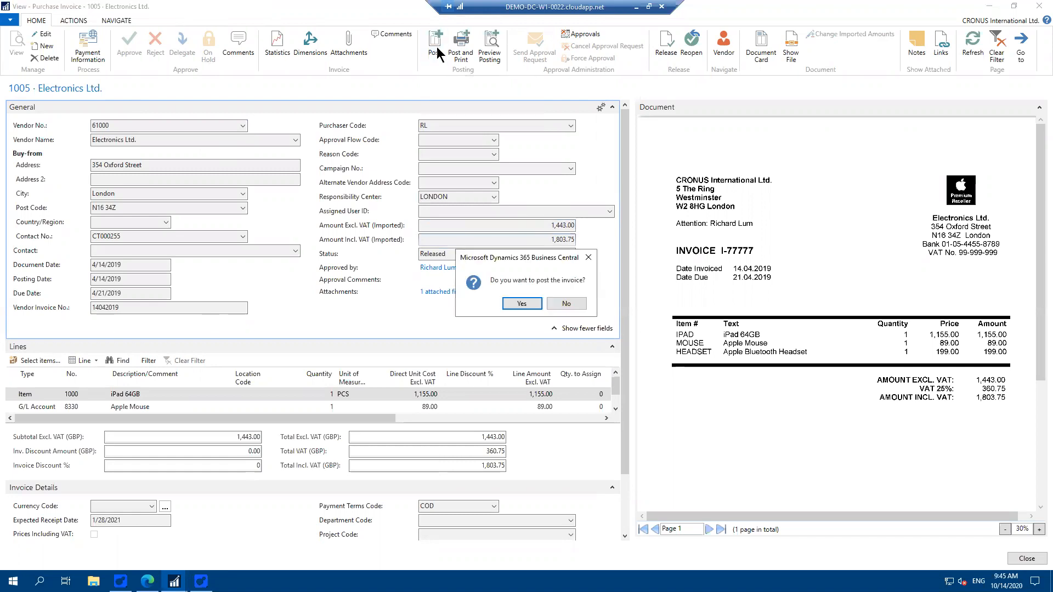
pyautogui.click(521, 304)
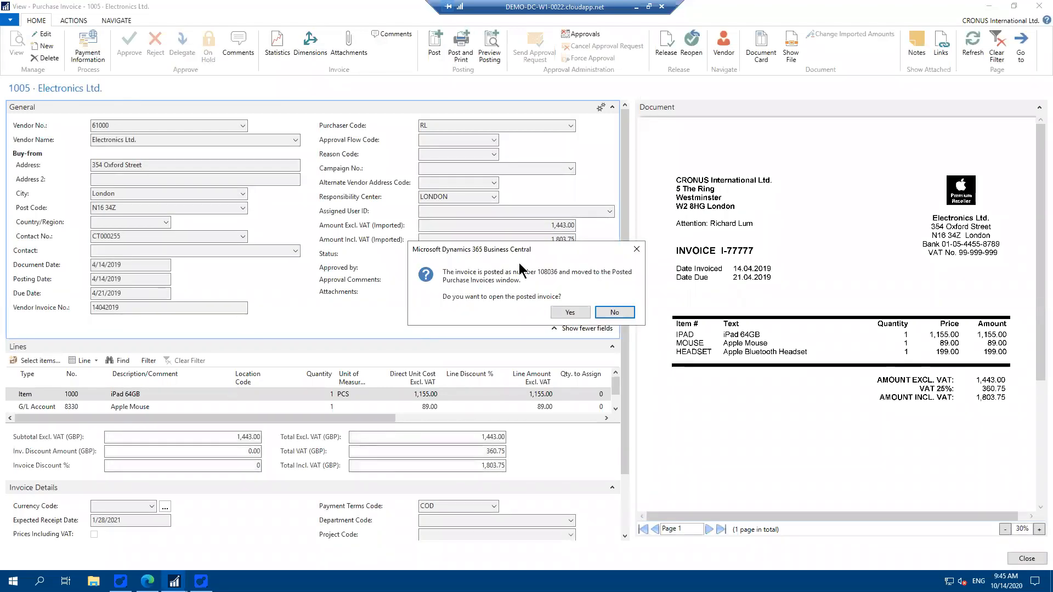
# - View the posted Electronics Ltd. invoice in a maximized window with a wider document preview, and close it
pyautogui.click(570, 311)
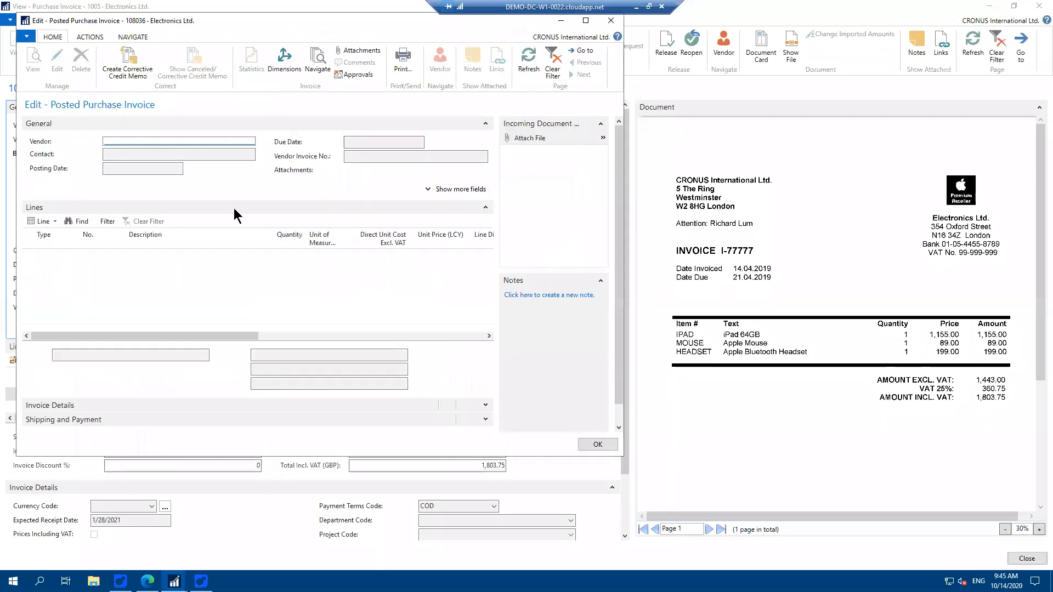
pyautogui.doubleClick(230, 22)
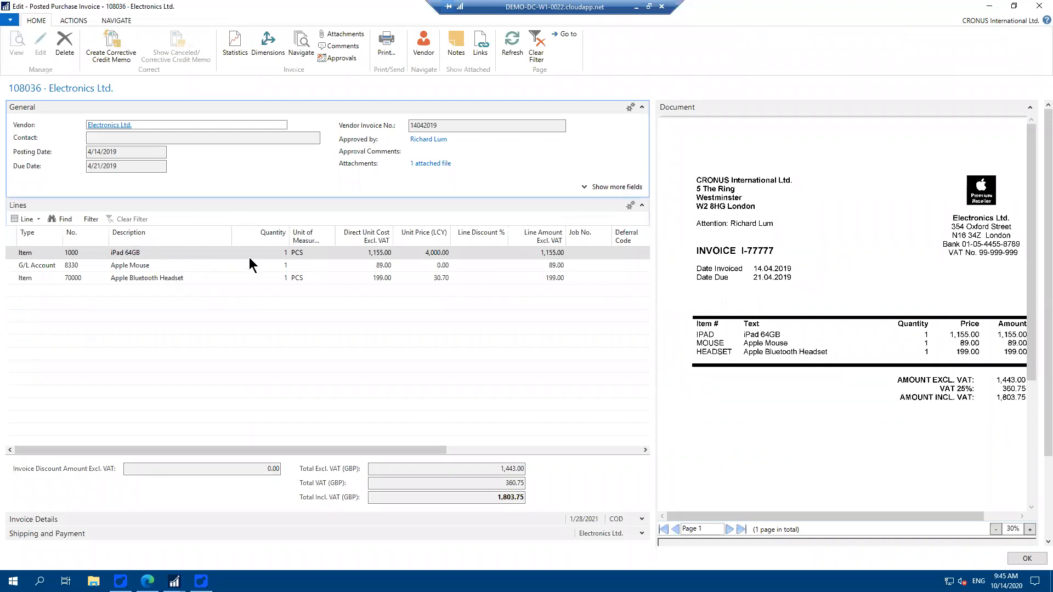
pyautogui.moveTo(654, 278); pyautogui.dragTo(600, 278)
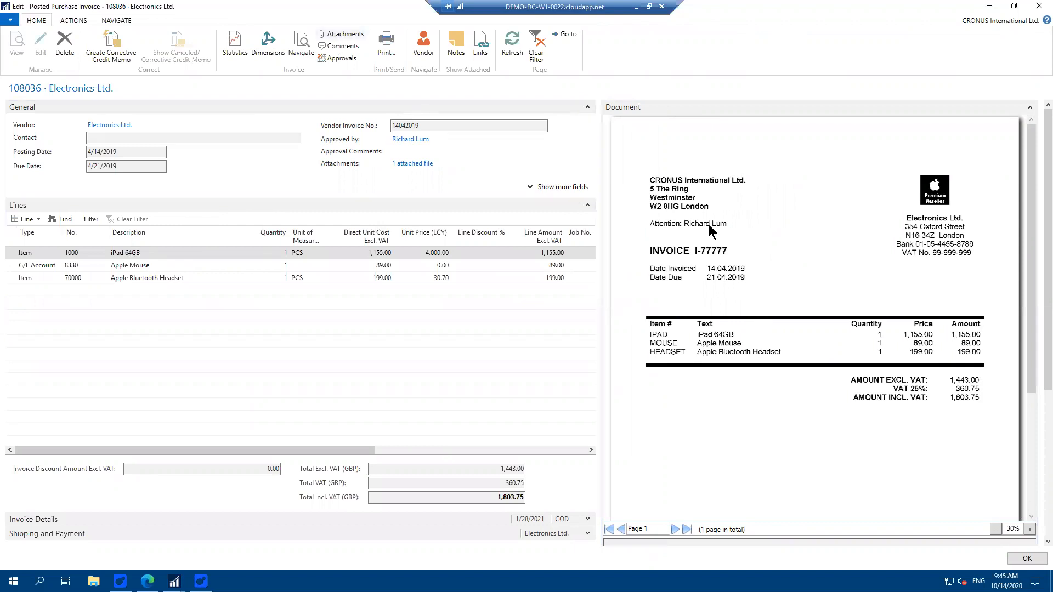
pyautogui.click(1018, 555)
# - Approve invoices 1002, 1003 and 1004 in the list of purchase invoices pending approval
pyautogui.click(53, 183)
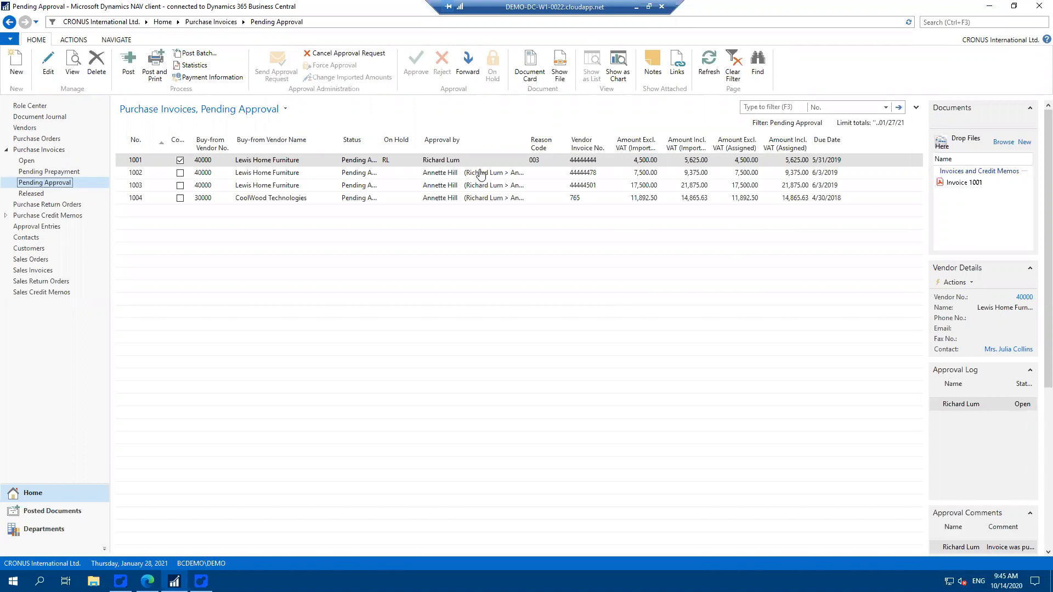
pyautogui.click(478, 173)
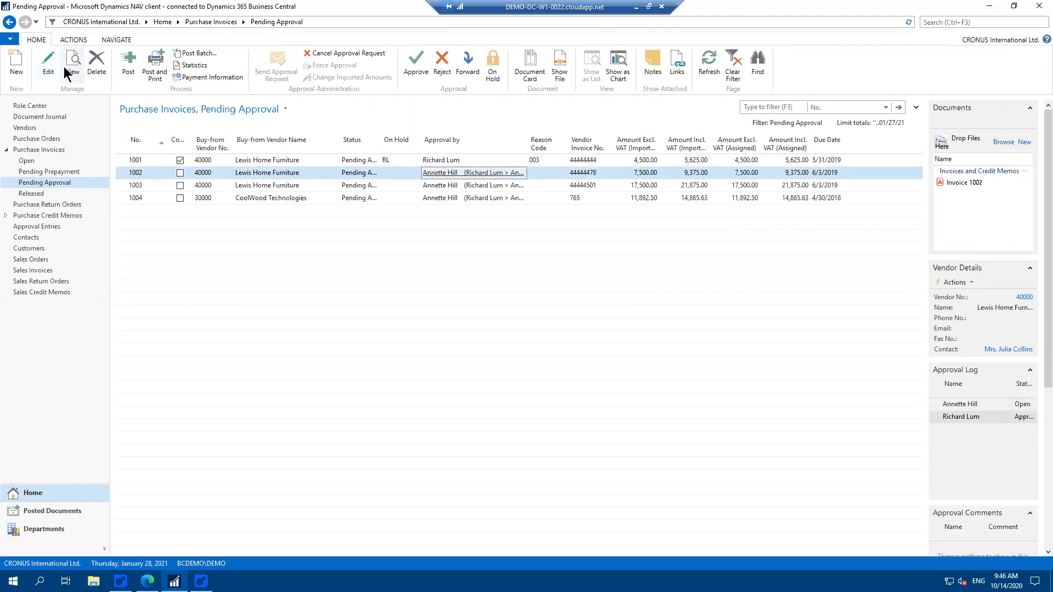
pyautogui.click(417, 66)
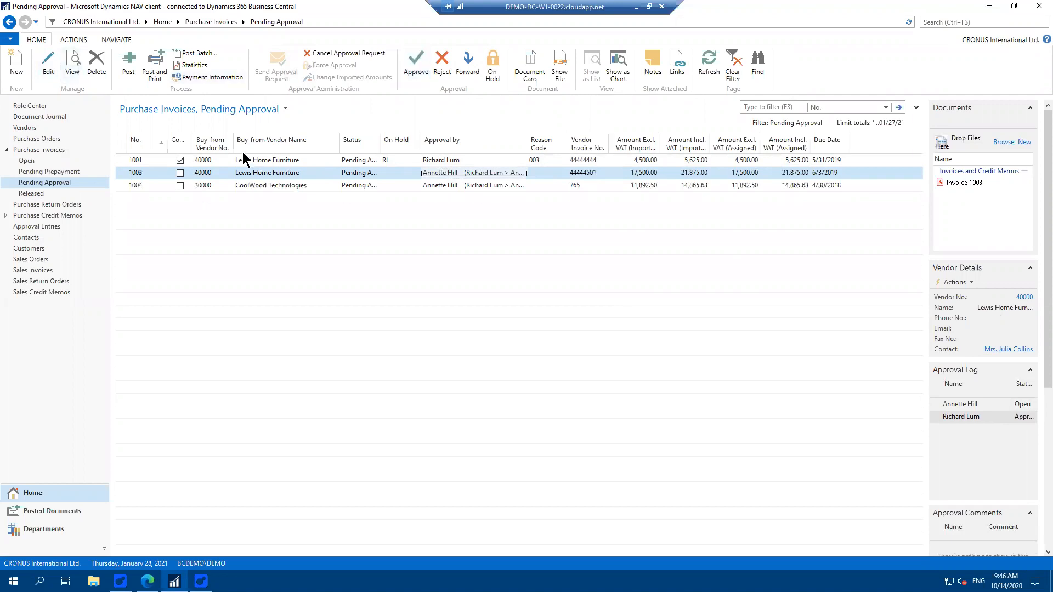
pyautogui.click(417, 67)
pyautogui.click(415, 64)
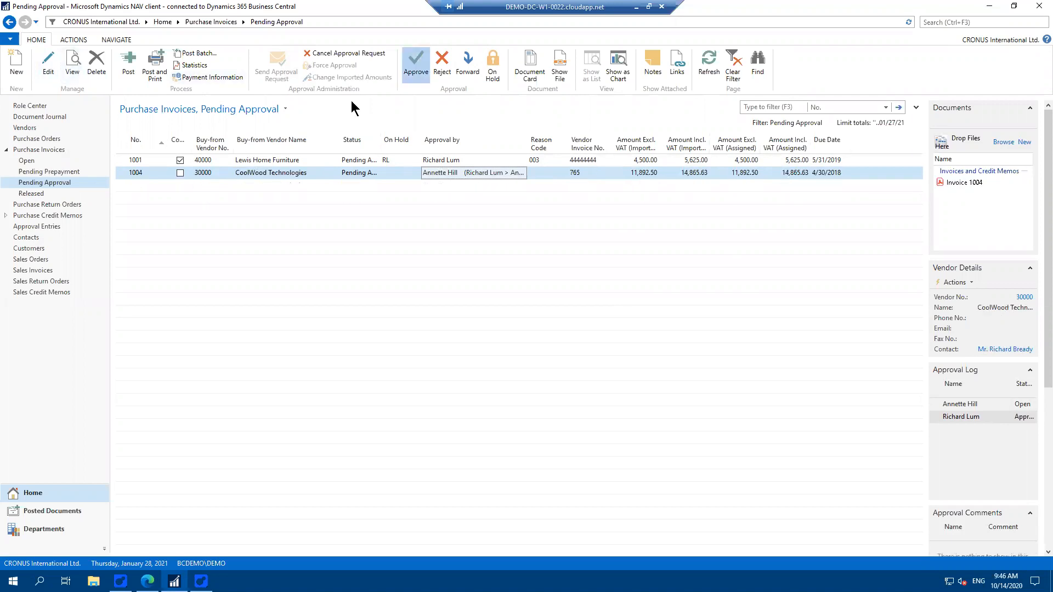
# - Post the Lewis Home Furniture invoice 1003 and the CoolWood Technologies invoice 1004 from the released purchase invoices
pyautogui.click(37, 194)
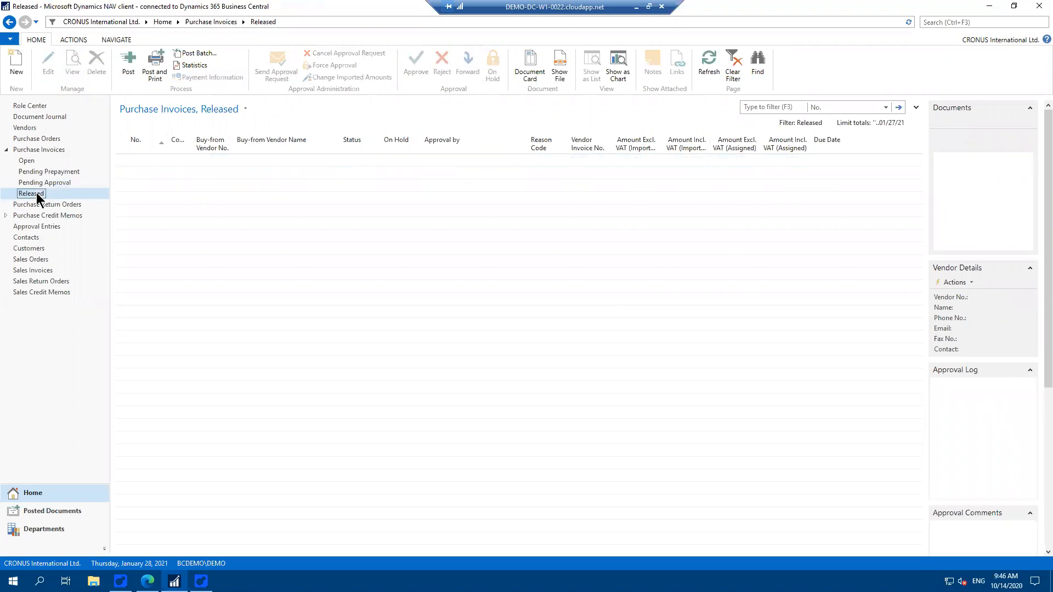
pyautogui.click(400, 172)
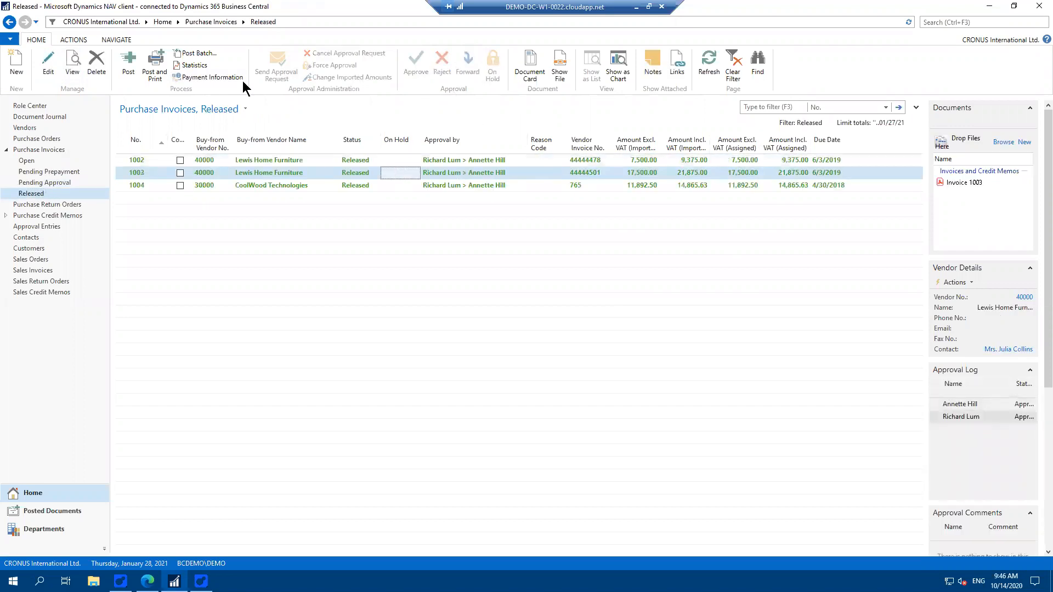
pyautogui.click(129, 67)
pyautogui.press('Return')
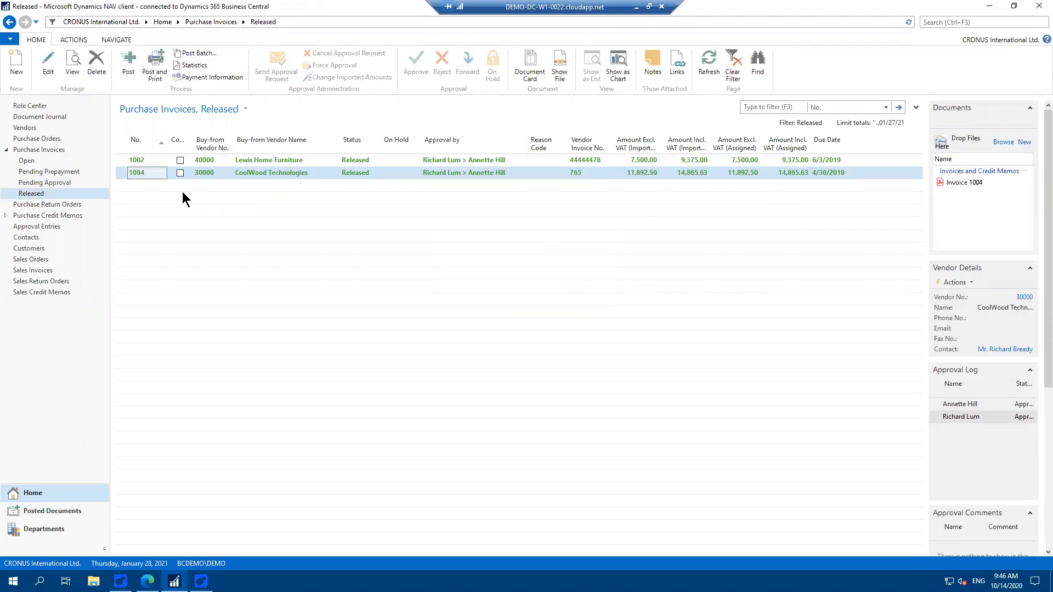
pyautogui.click(135, 64)
pyautogui.click(507, 298)
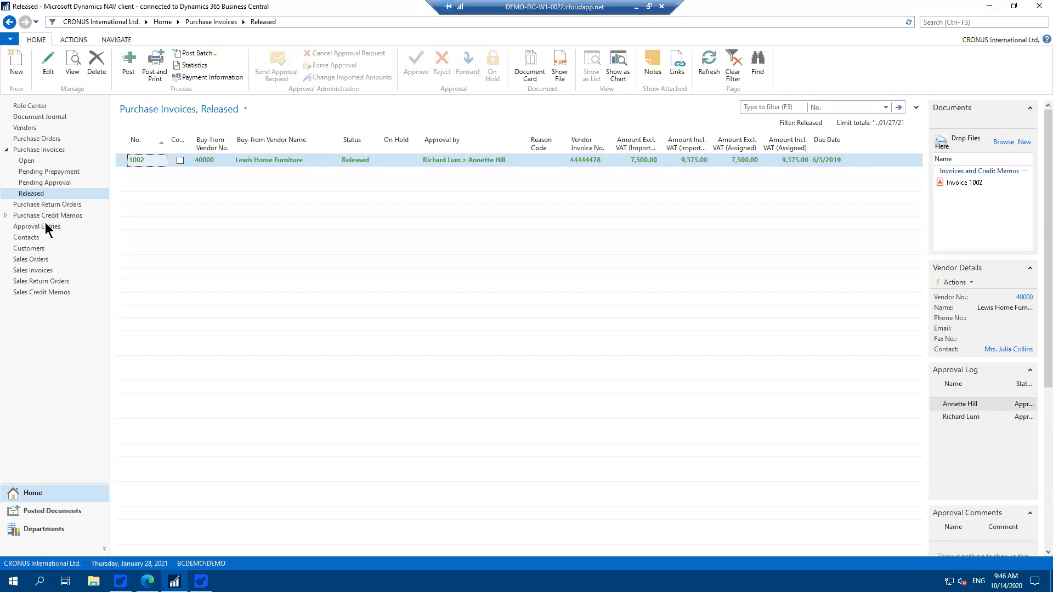
# - Open the posted purchase invoices list and sort it by number in descending order
pyautogui.click(45, 511)
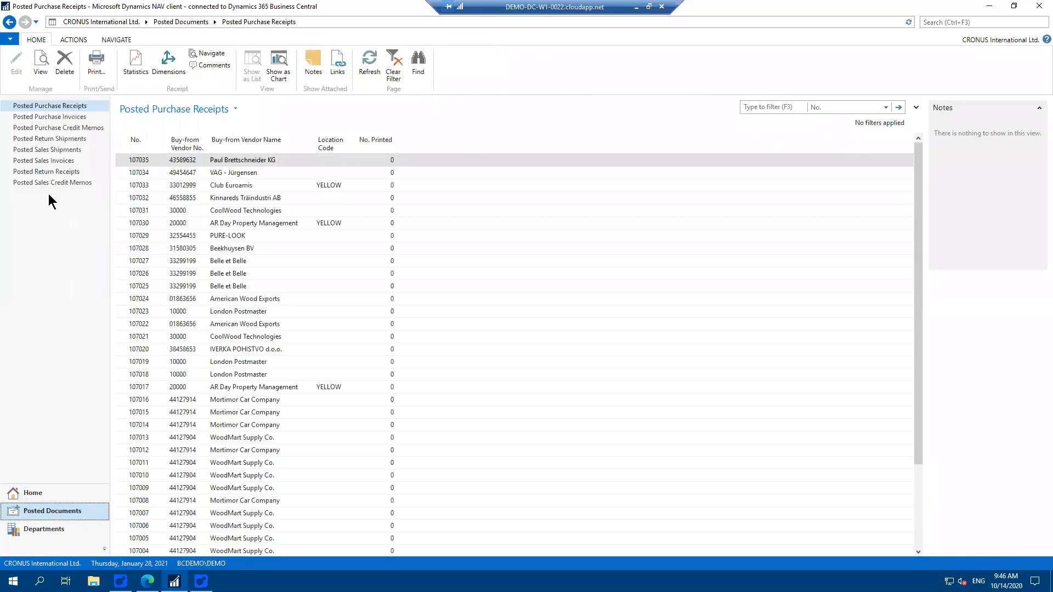
pyautogui.click(75, 117)
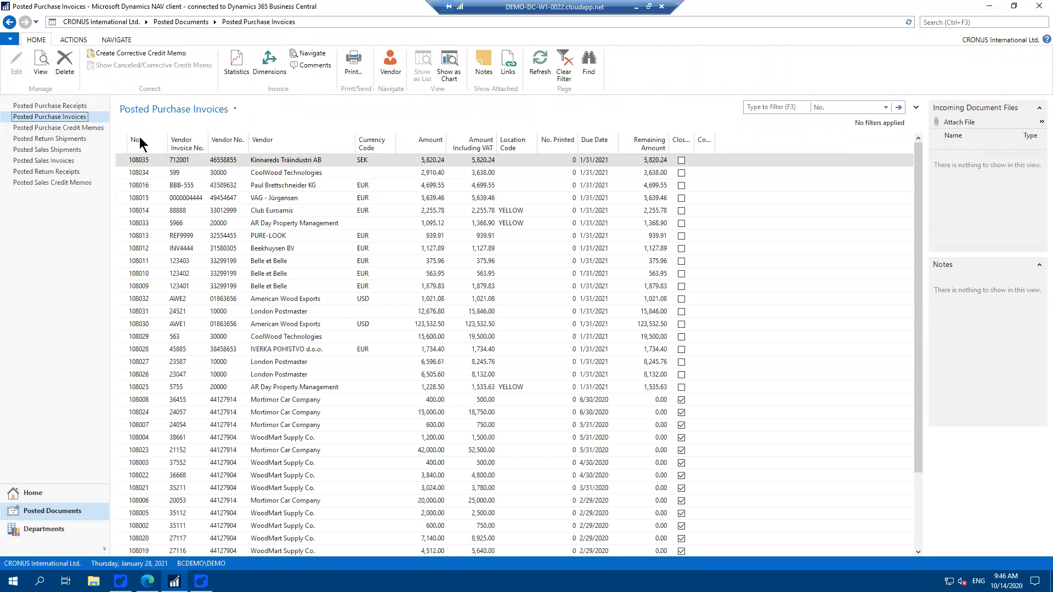
pyautogui.click(152, 143)
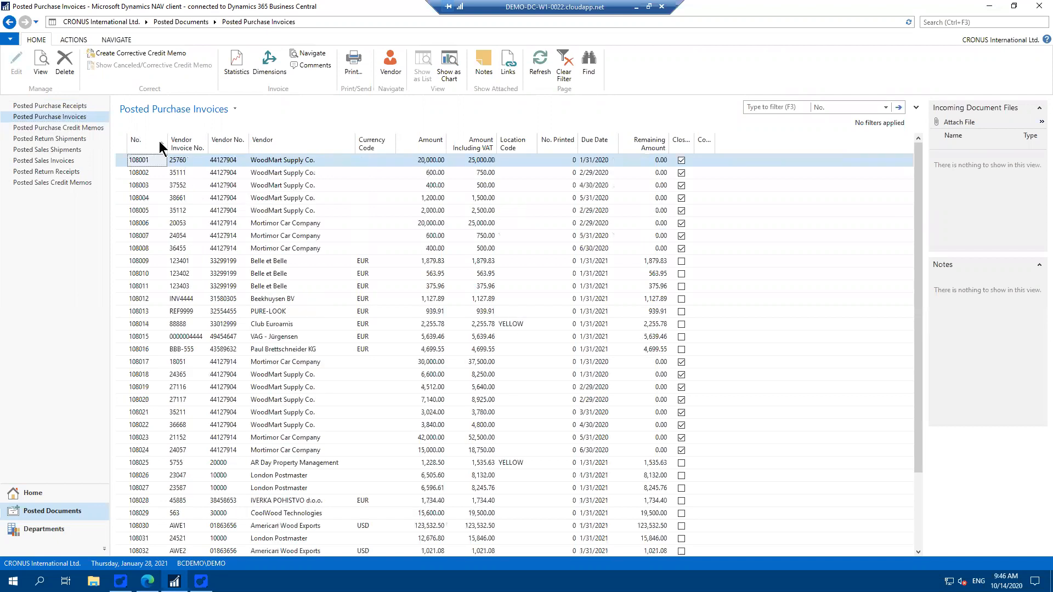
# - View the posted CoolWood Technologies invoice 108038 with its document image and close it
pyautogui.click(314, 163)
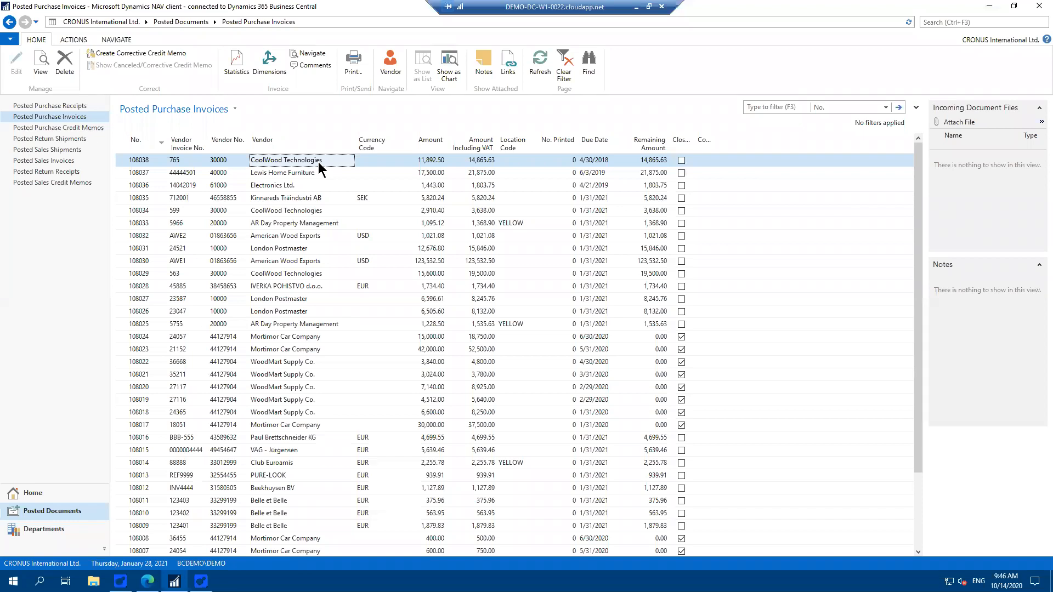
pyautogui.click(40, 61)
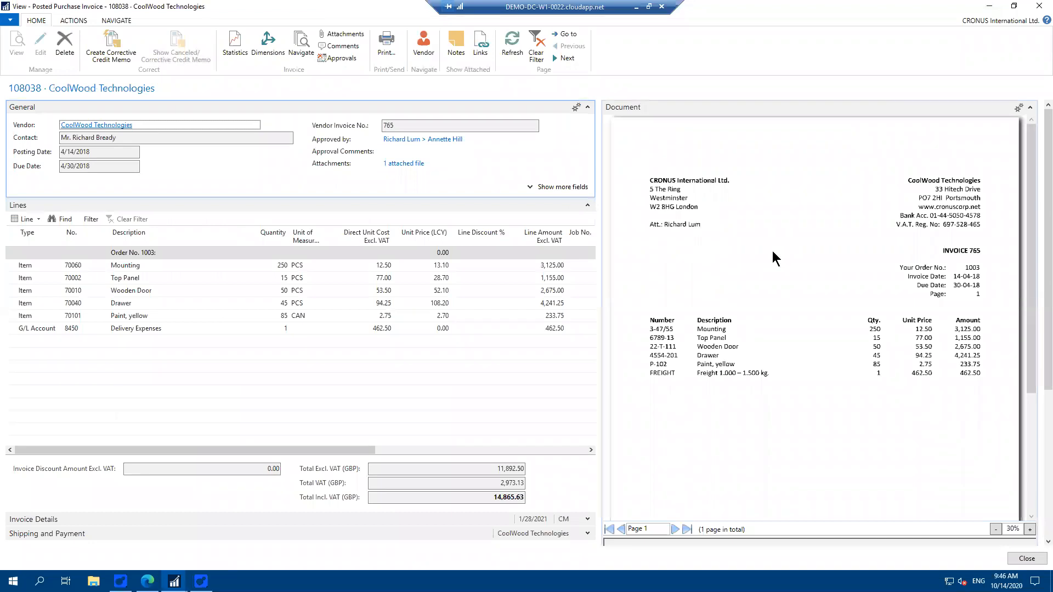
pyautogui.click(1039, 6)
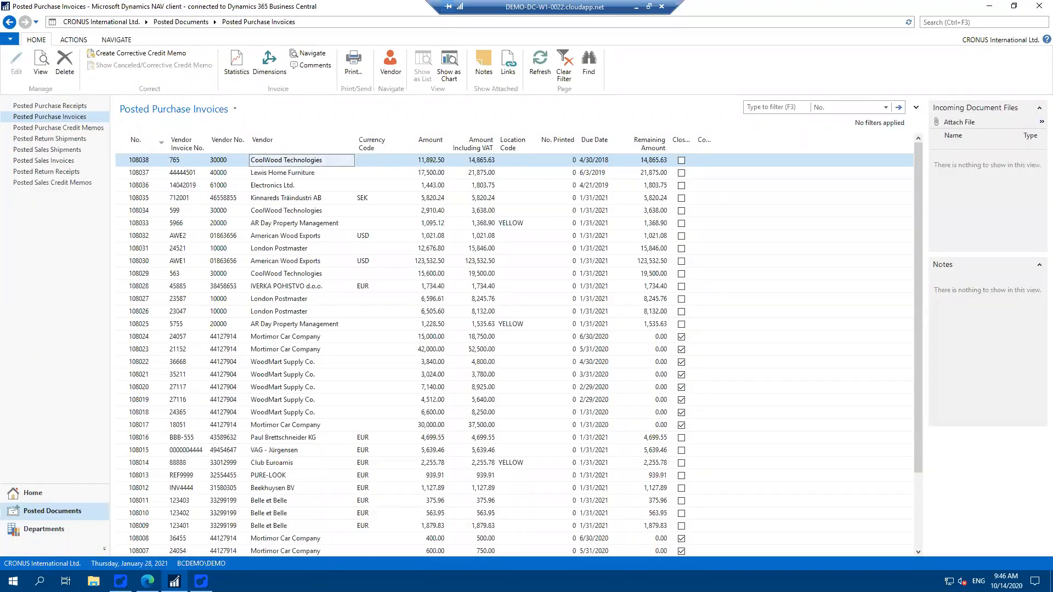
# - From the Role Center, open Document Search and find documents matching "Cool"
pyautogui.click(60, 491)
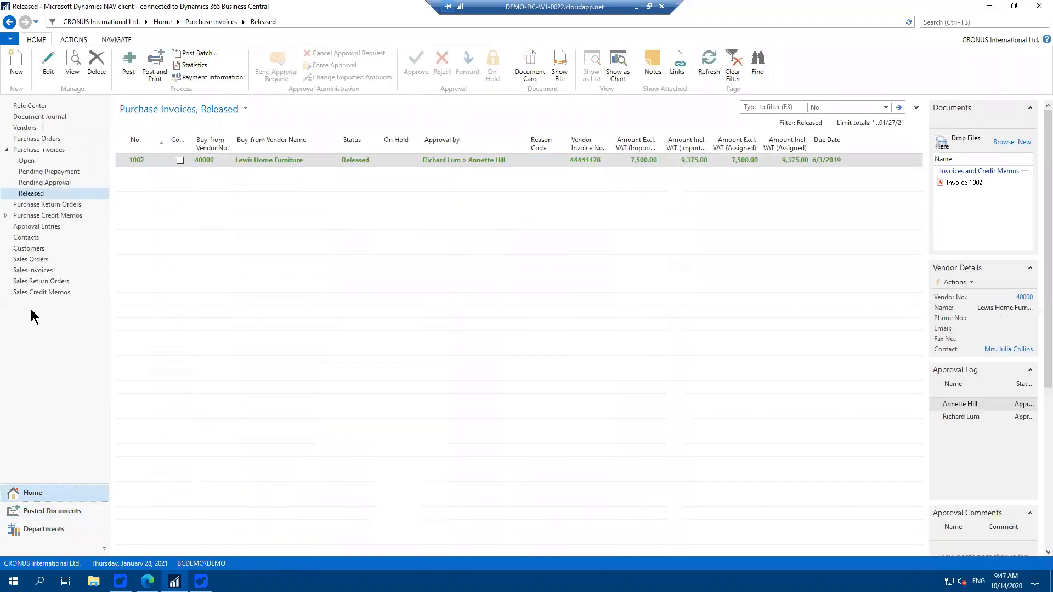
pyautogui.click(30, 105)
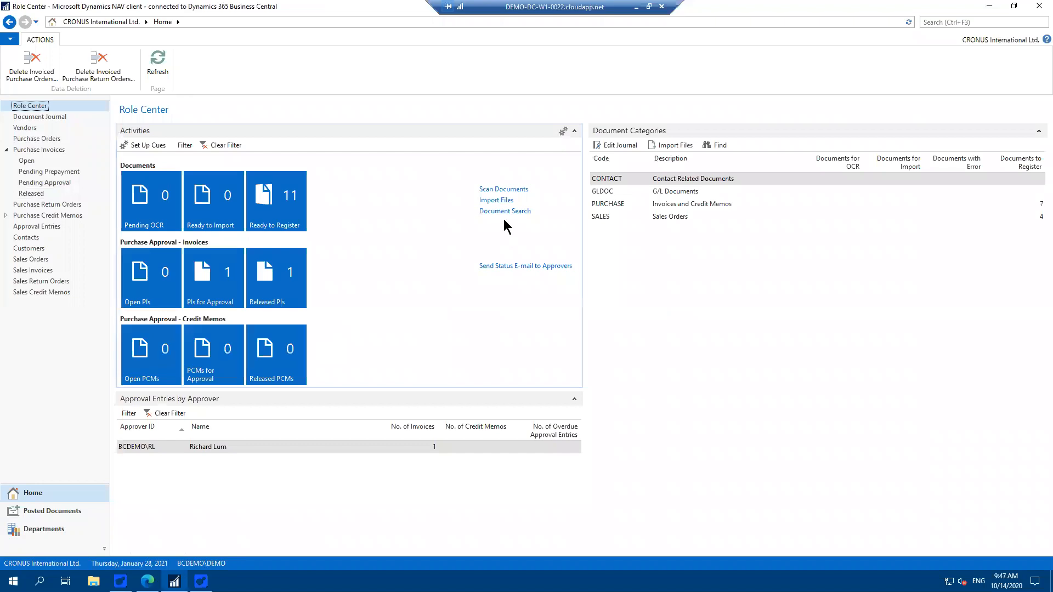
pyautogui.click(503, 212)
pyautogui.click(85, 118)
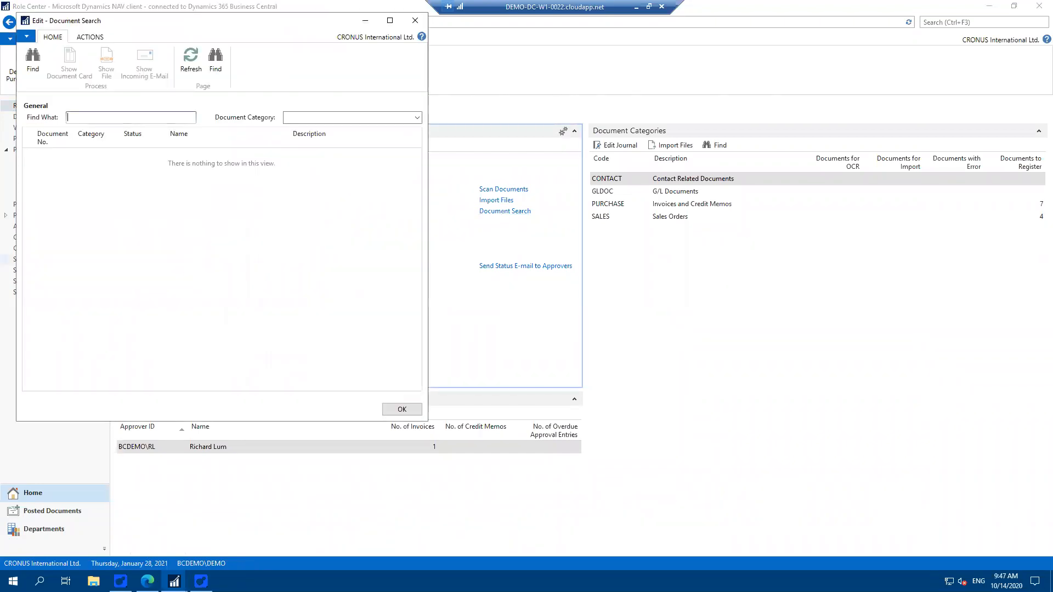
pyautogui.write('Cool')
pyautogui.click(32, 67)
# - Open the document card of the CoolWood Technologies document, examine its status, invoice date and due date, and close the card
pyautogui.click(183, 160)
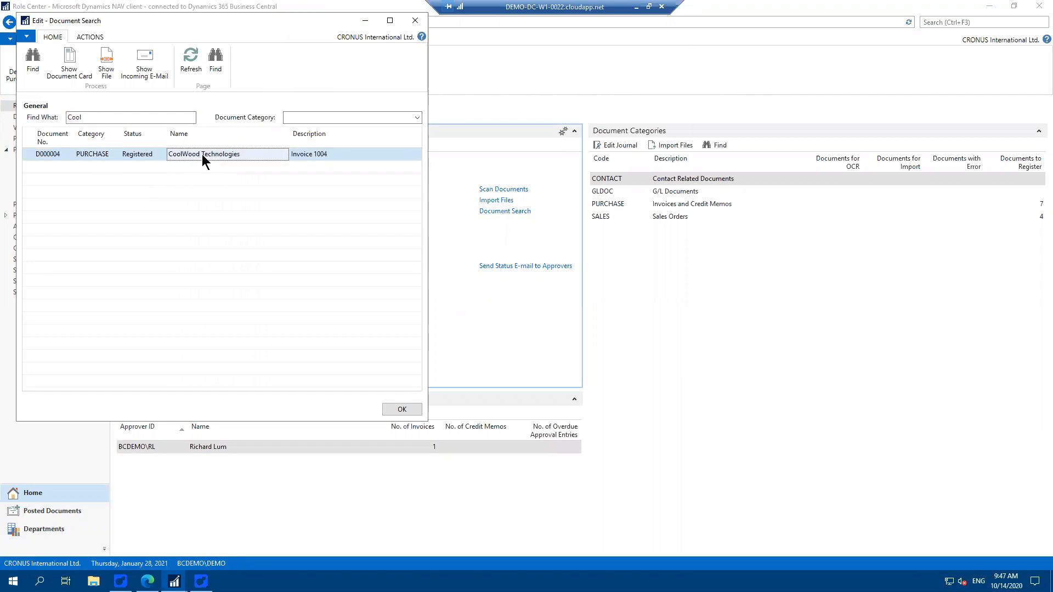
pyautogui.click(72, 70)
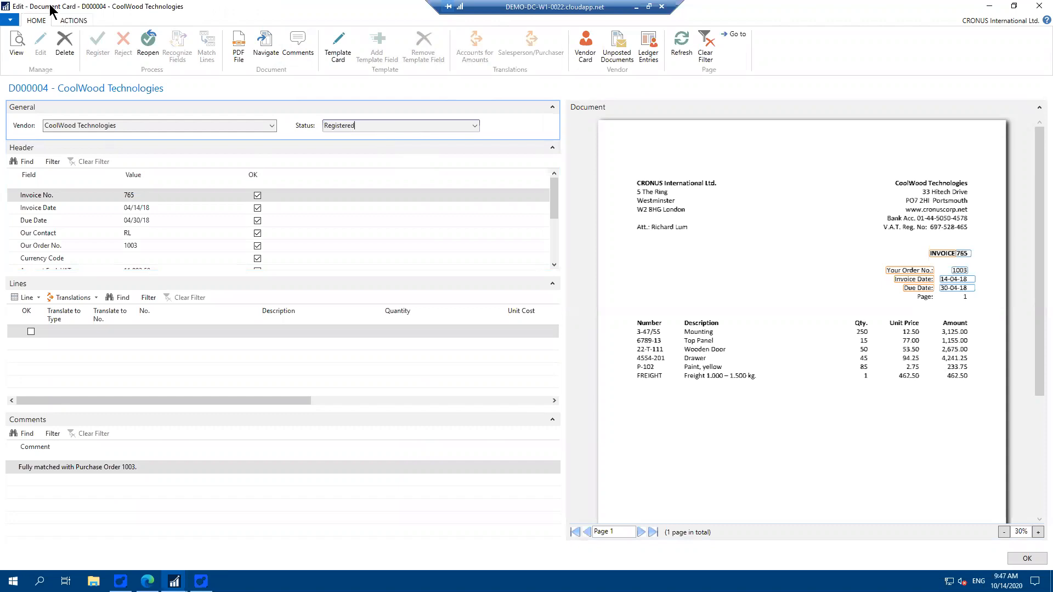
pyautogui.moveTo(369, 128); pyautogui.dragTo(282, 130)
pyautogui.click(353, 128)
pyautogui.moveTo(369, 129); pyautogui.dragTo(315, 130)
pyautogui.click(363, 129)
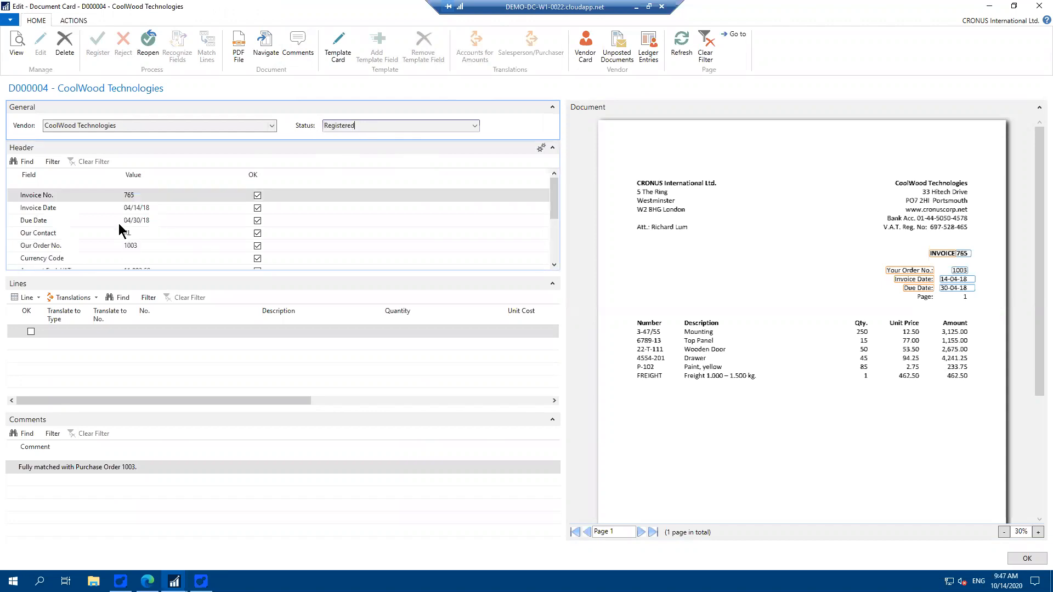
pyautogui.click(155, 207)
pyautogui.click(155, 220)
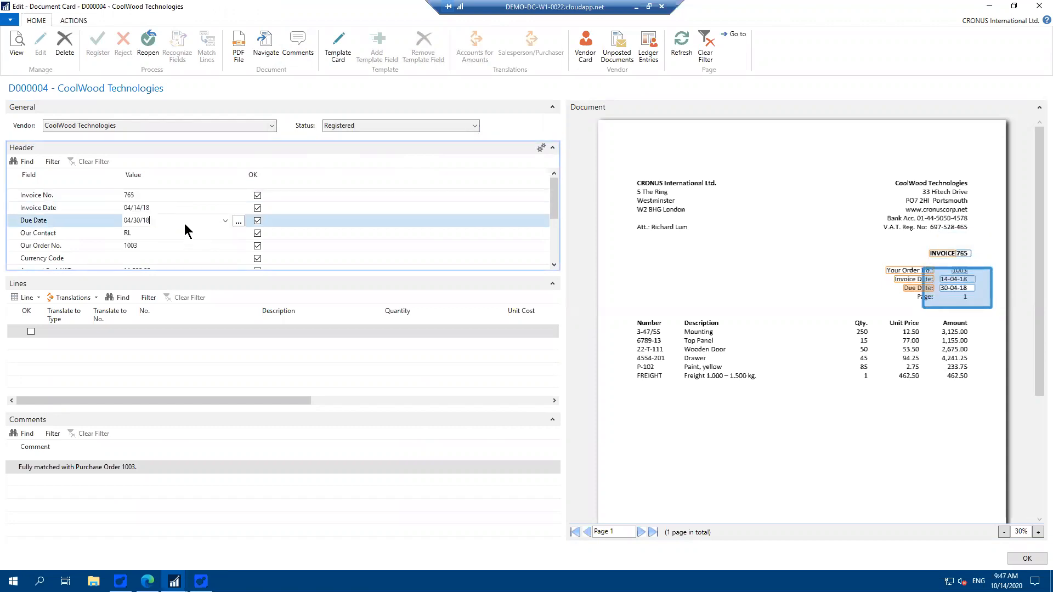
pyautogui.click(1025, 558)
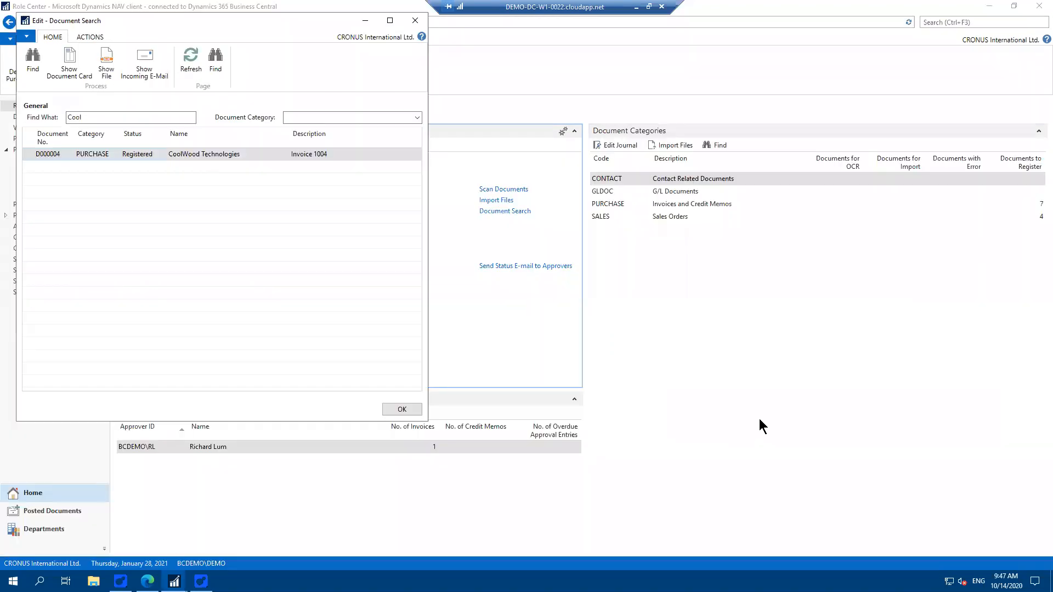
# - Open the PDF file of the CoolWood Technologies document and look through the invoice down to its lines
pyautogui.click(106, 66)
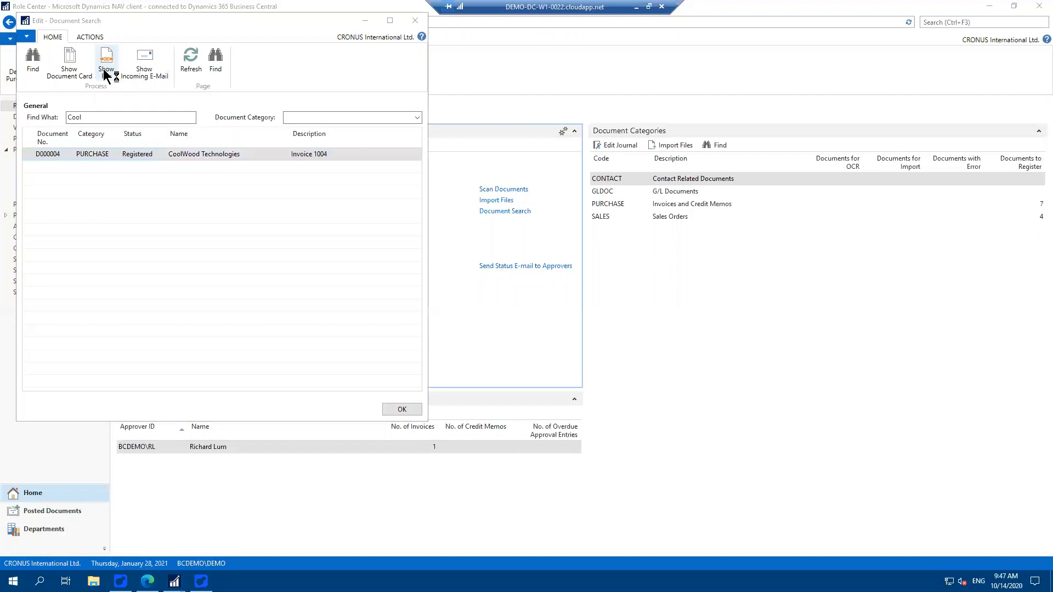
pyautogui.click(92, 37)
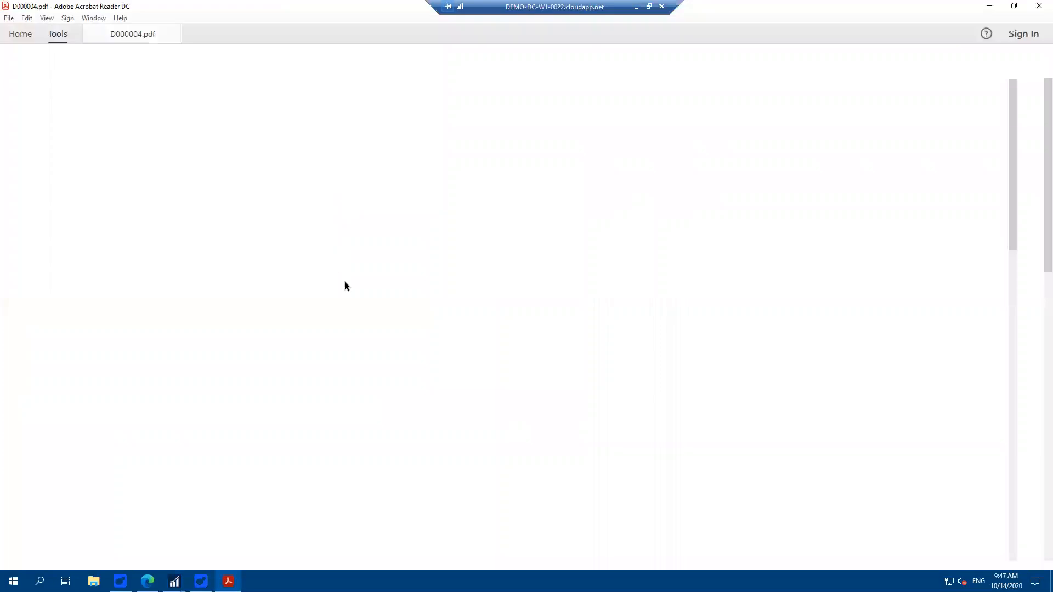
pyautogui.click(127, 33)
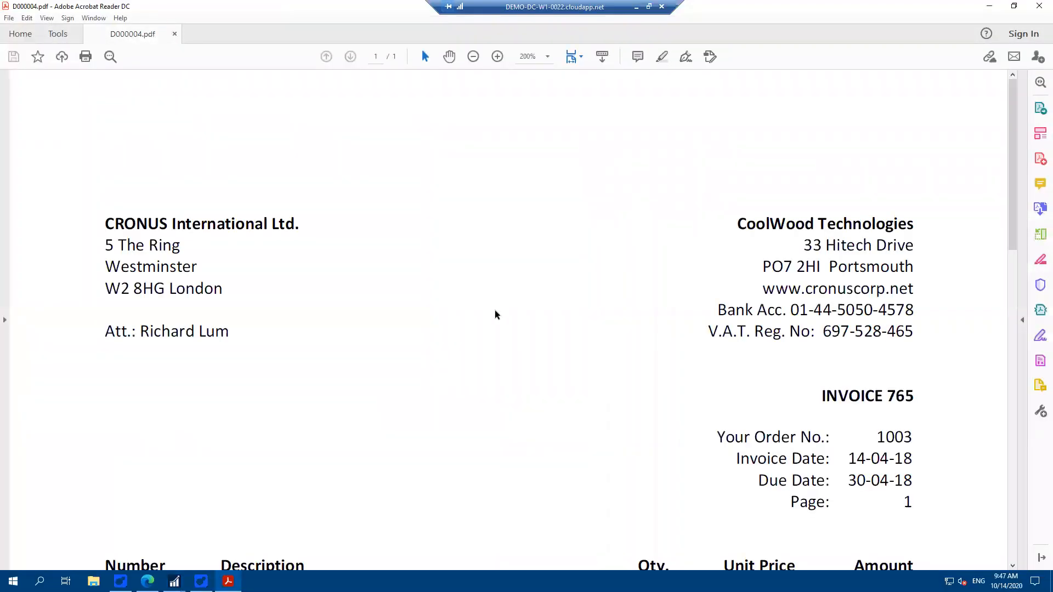
pyautogui.scroll(-2, 232, 482)
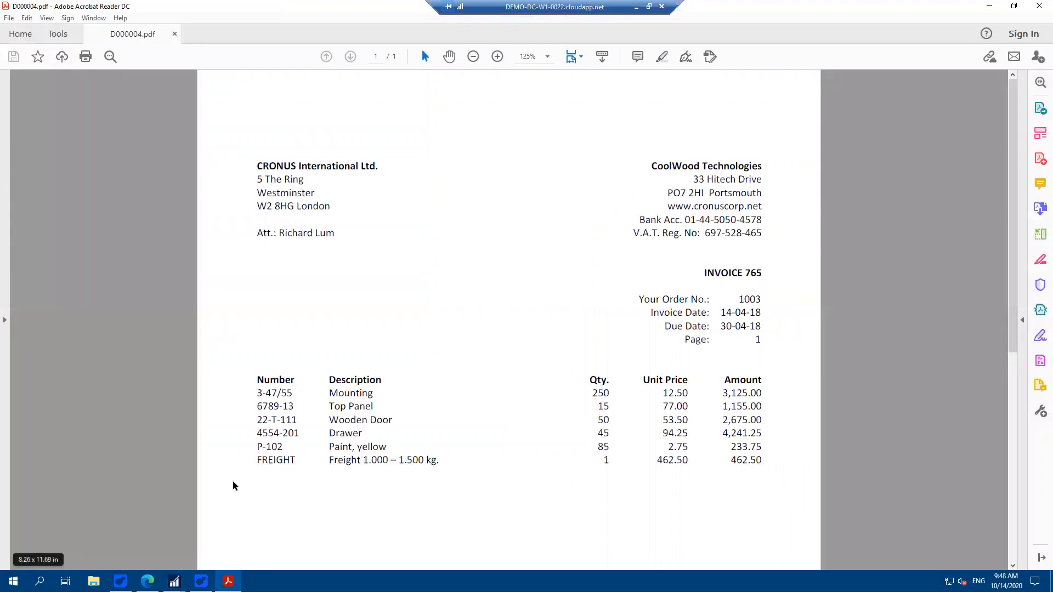
pyautogui.scroll(-2, 233, 486)
pyautogui.moveTo(175, 581)
# - Return to Document Search, close it, and minimize the PDF viewer to get back to the Role Center
pyautogui.click(219, 540)
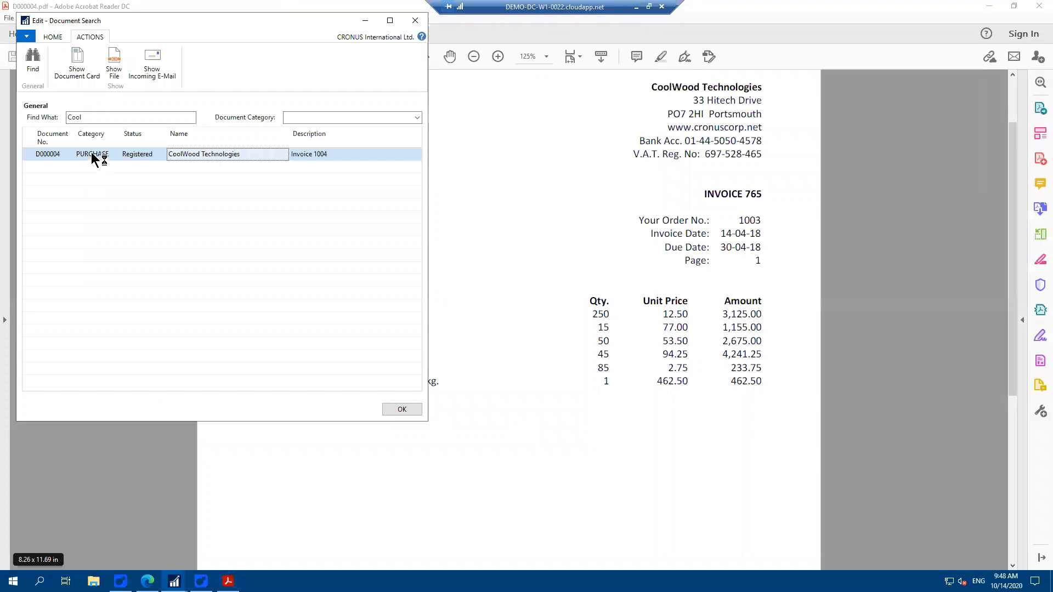
pyautogui.click(317, 155)
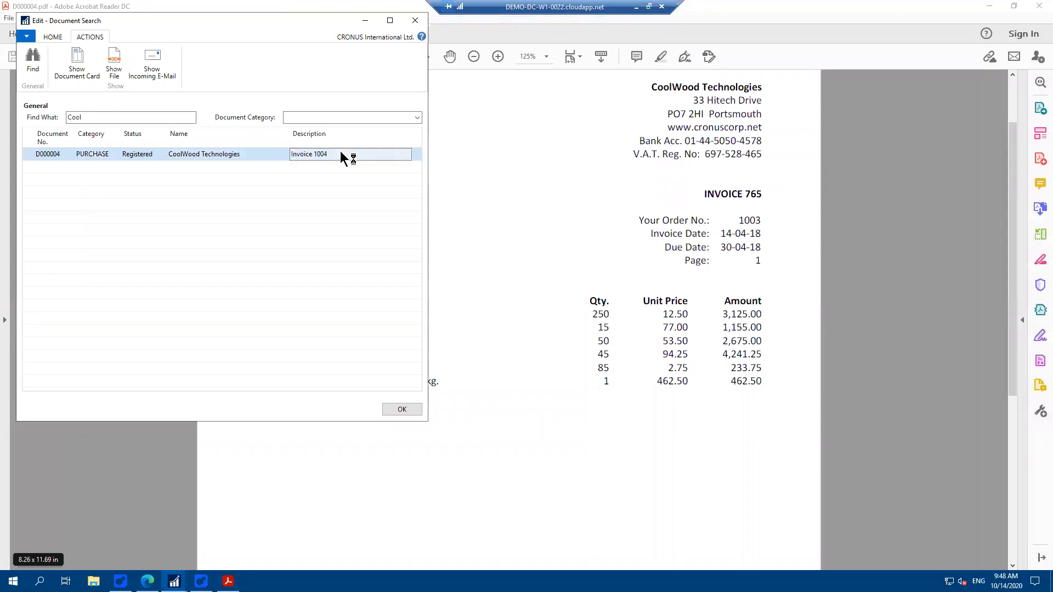
pyautogui.click(401, 408)
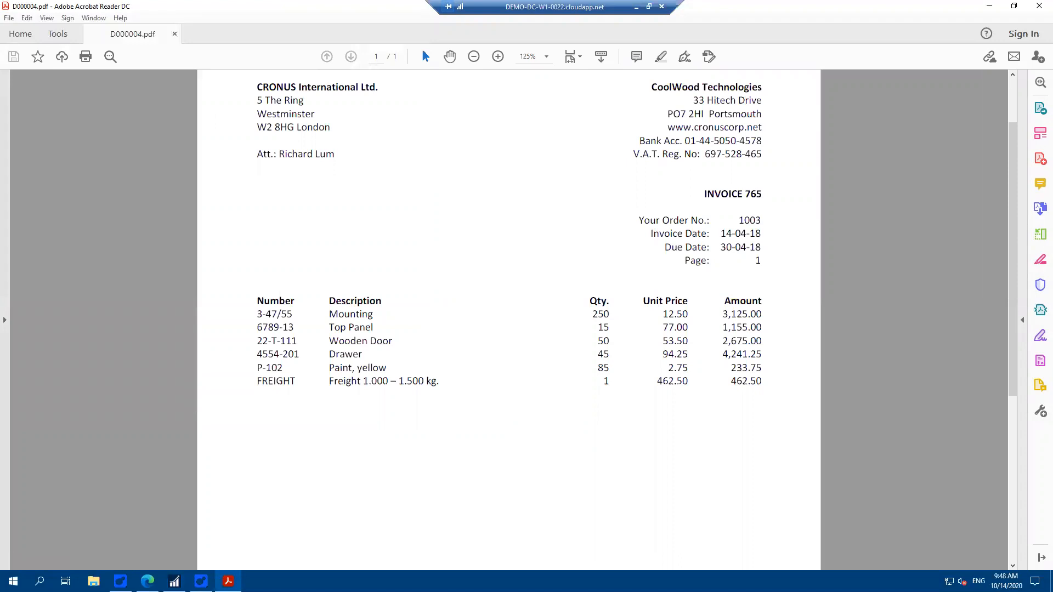
pyautogui.click(996, 9)
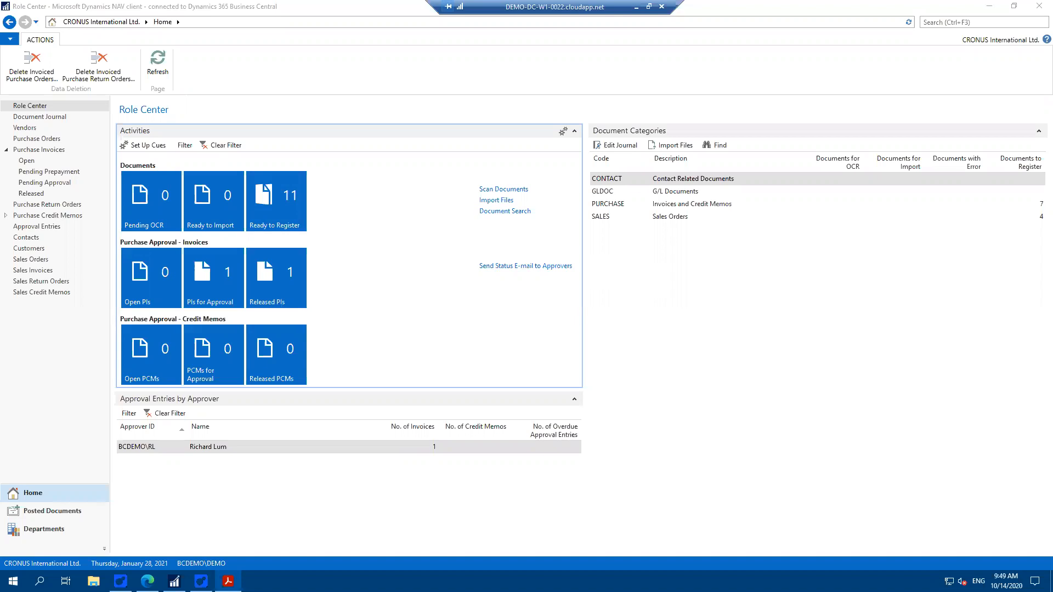
pyautogui.click(378, 378)
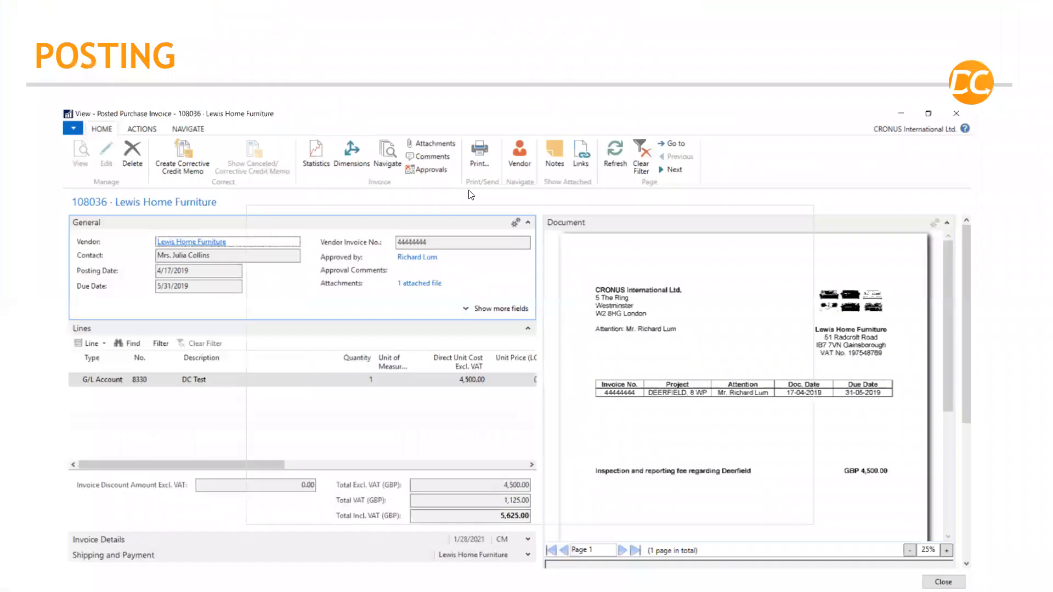
pyautogui.click(435, 240)
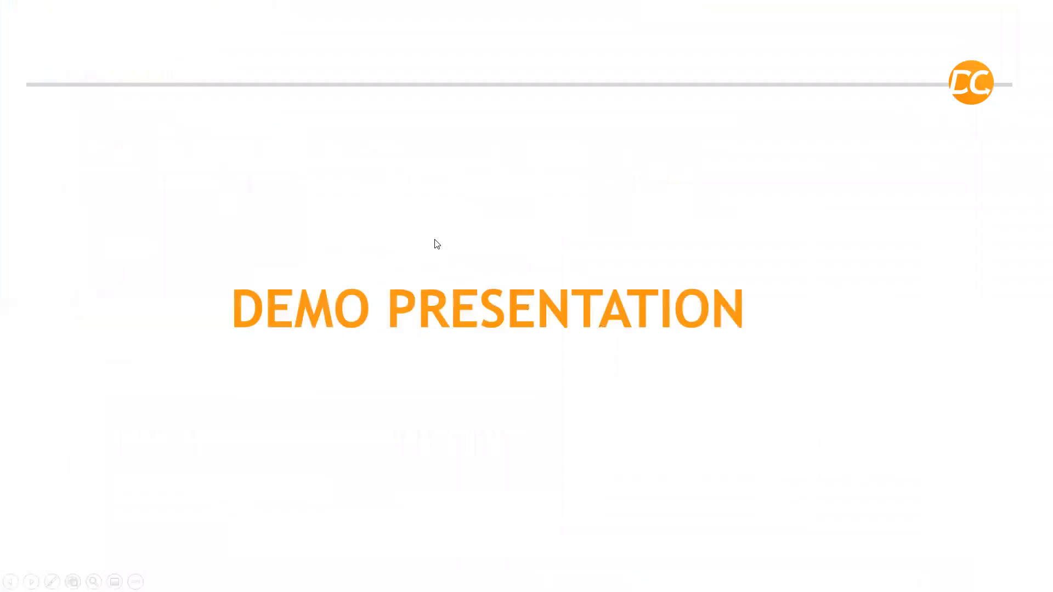
pyautogui.click(570, 228)
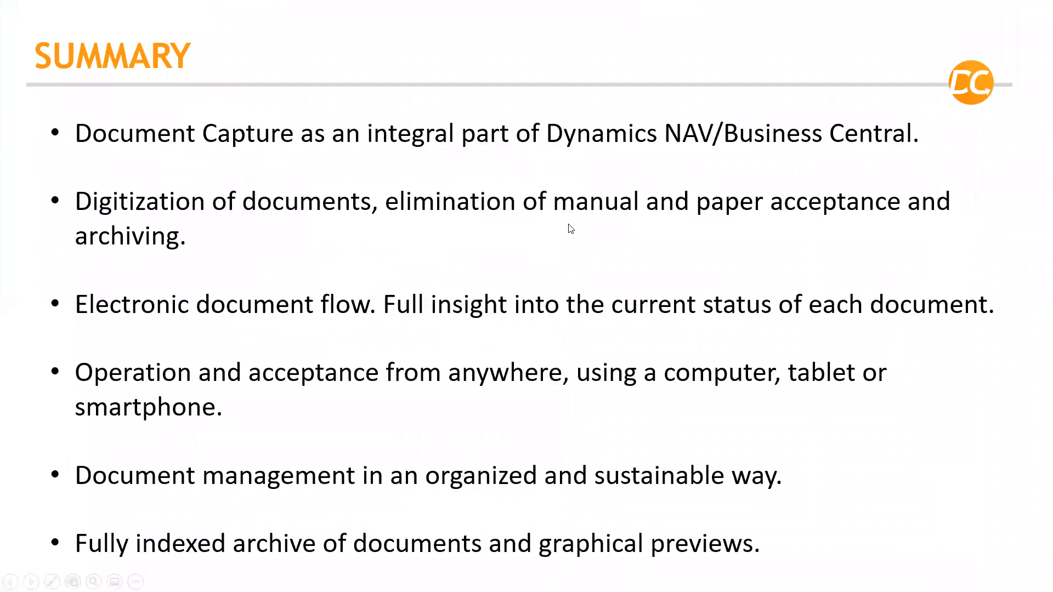